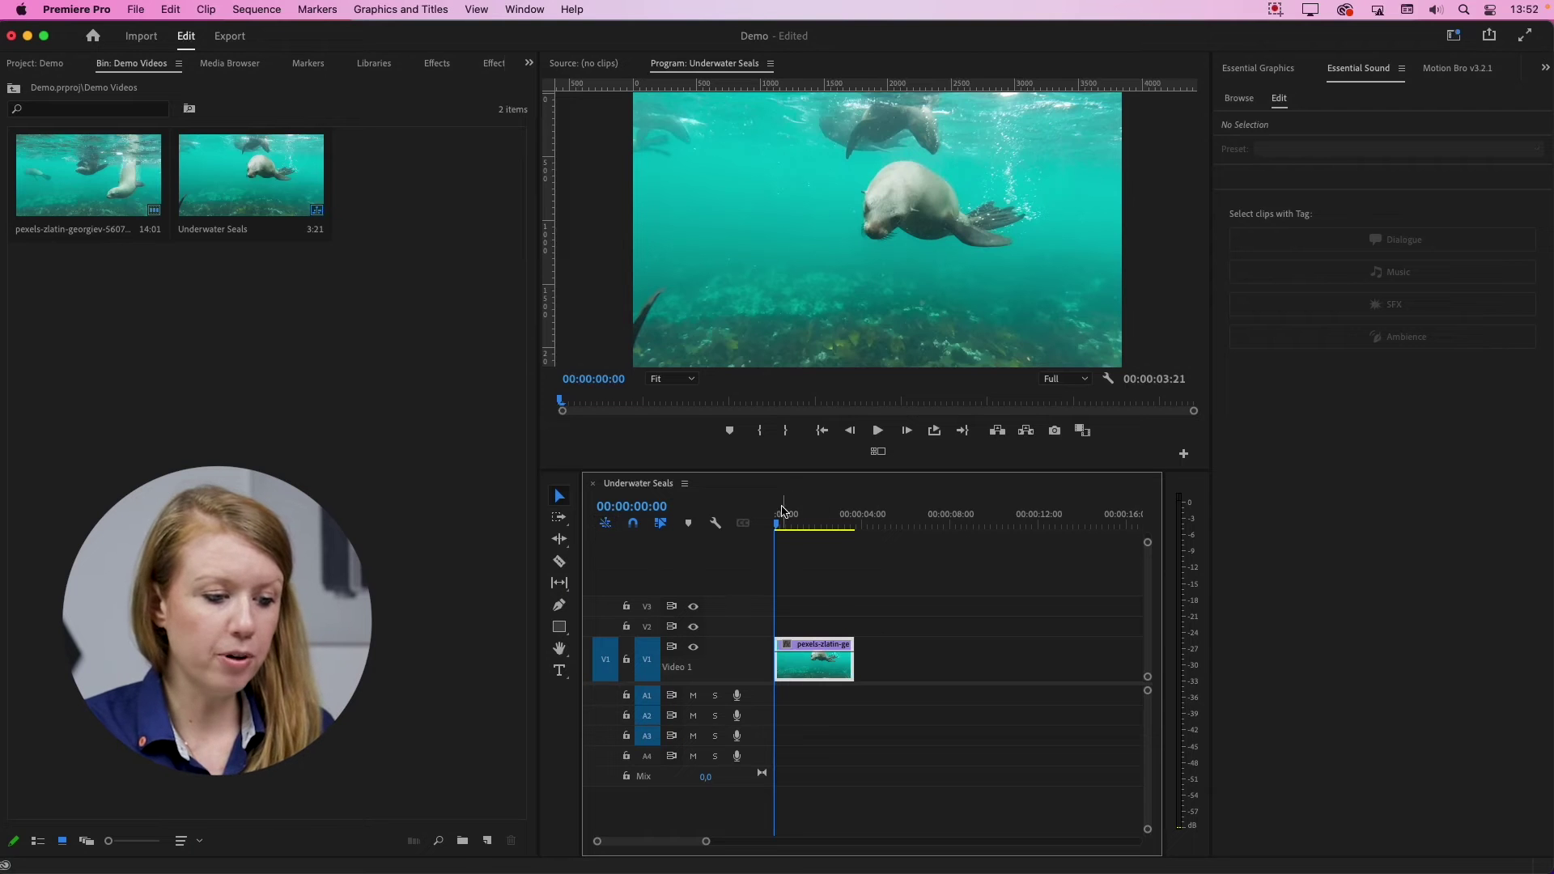
Play the opening of the Underwater Seals sequence and stop it at 00:00:01:12
key(space)
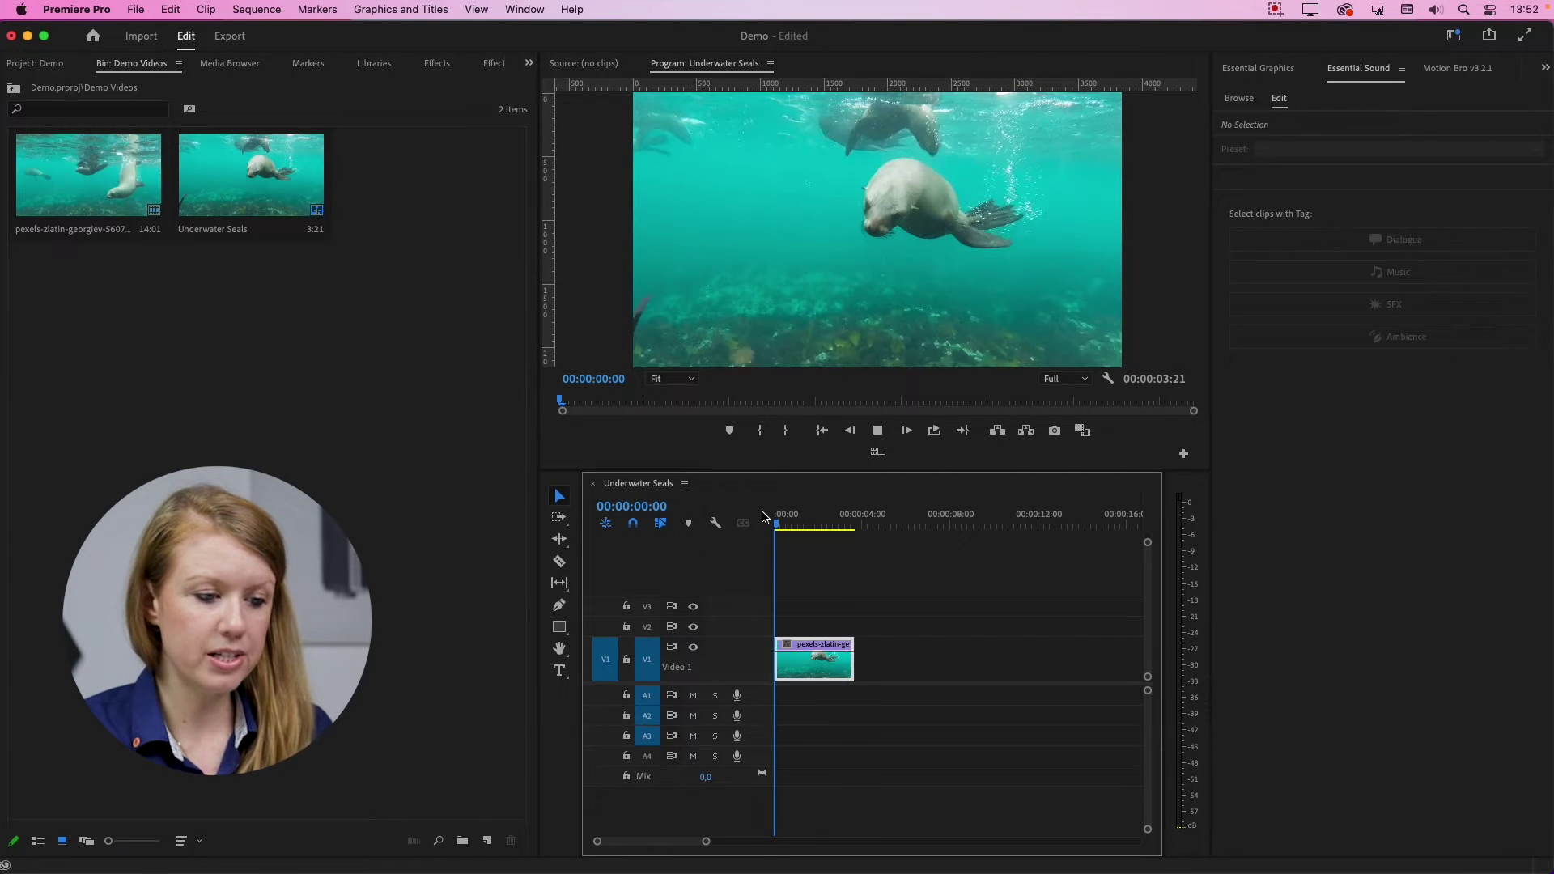
key(space)
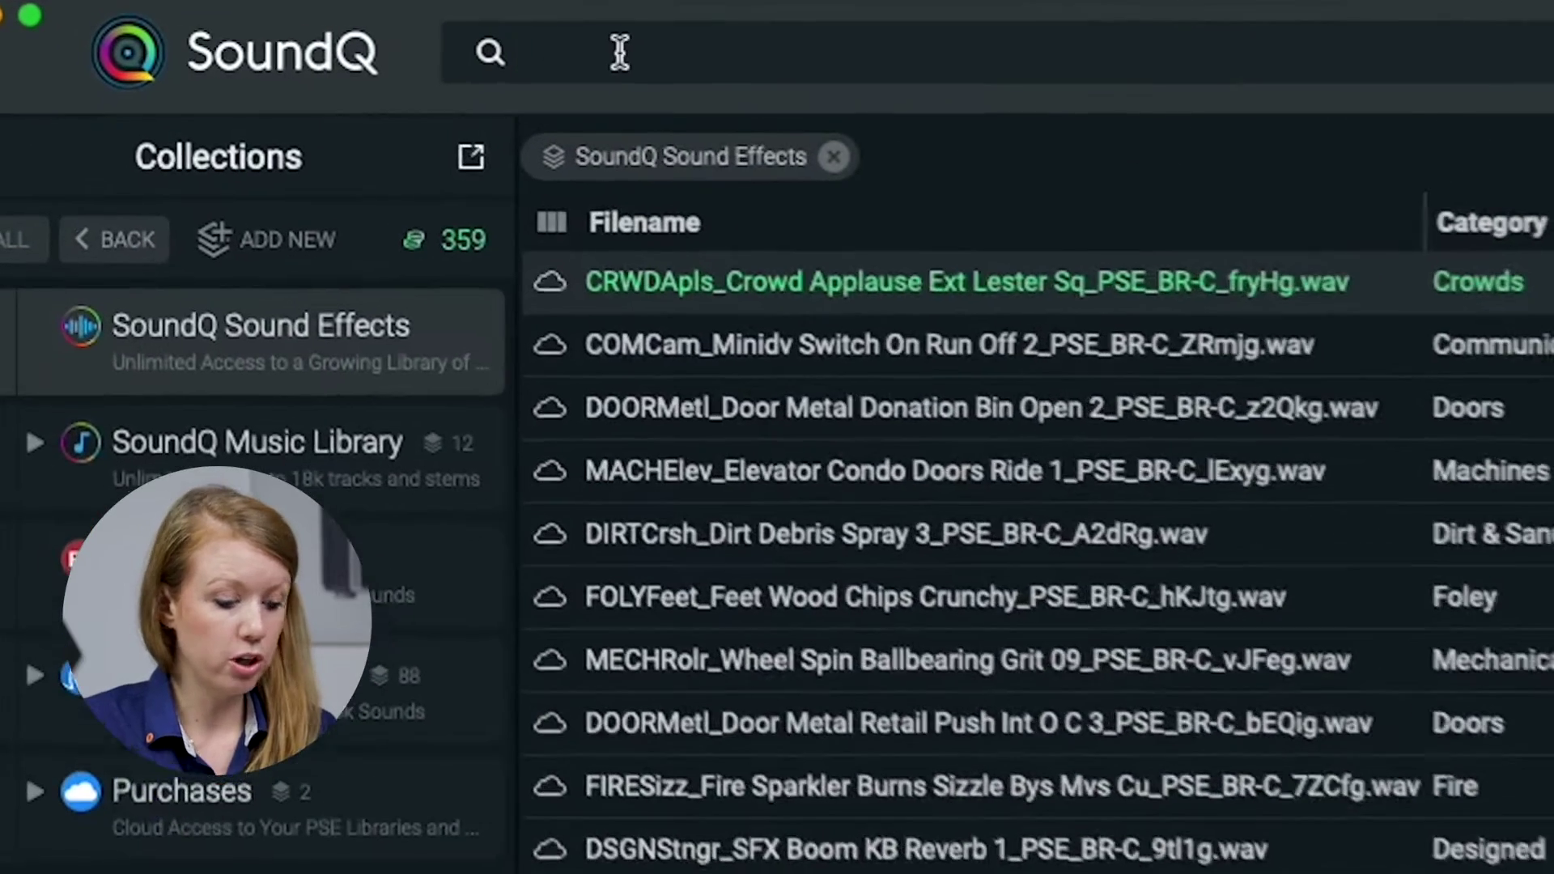
Search for 'bubbbles' and audition the first result, Underwater Bubbles 1
text(bubbbles)
key(Return)
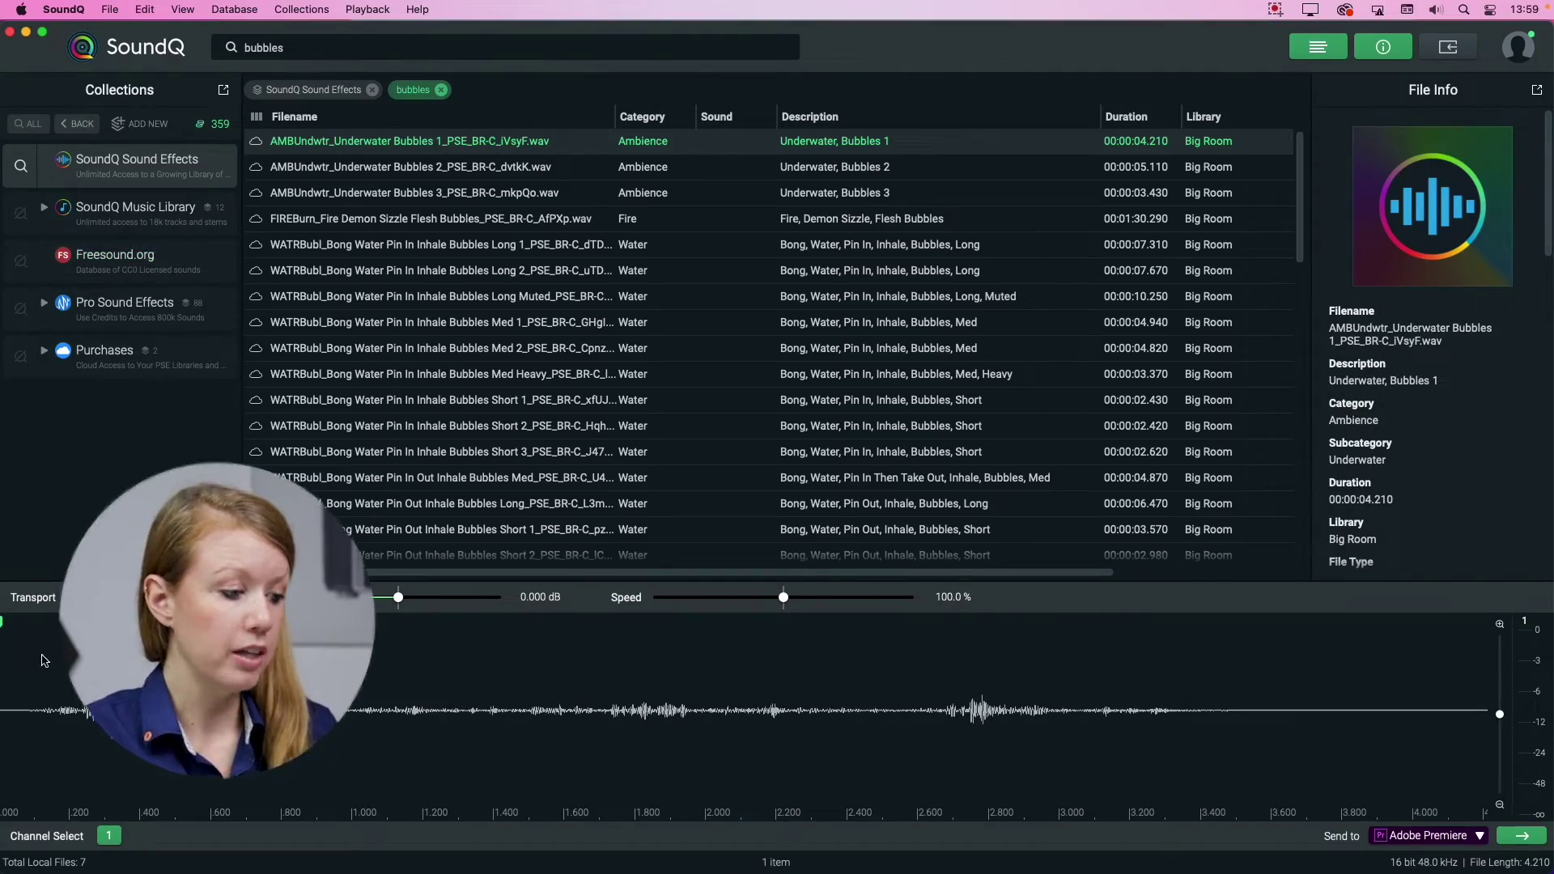
click(81, 598)
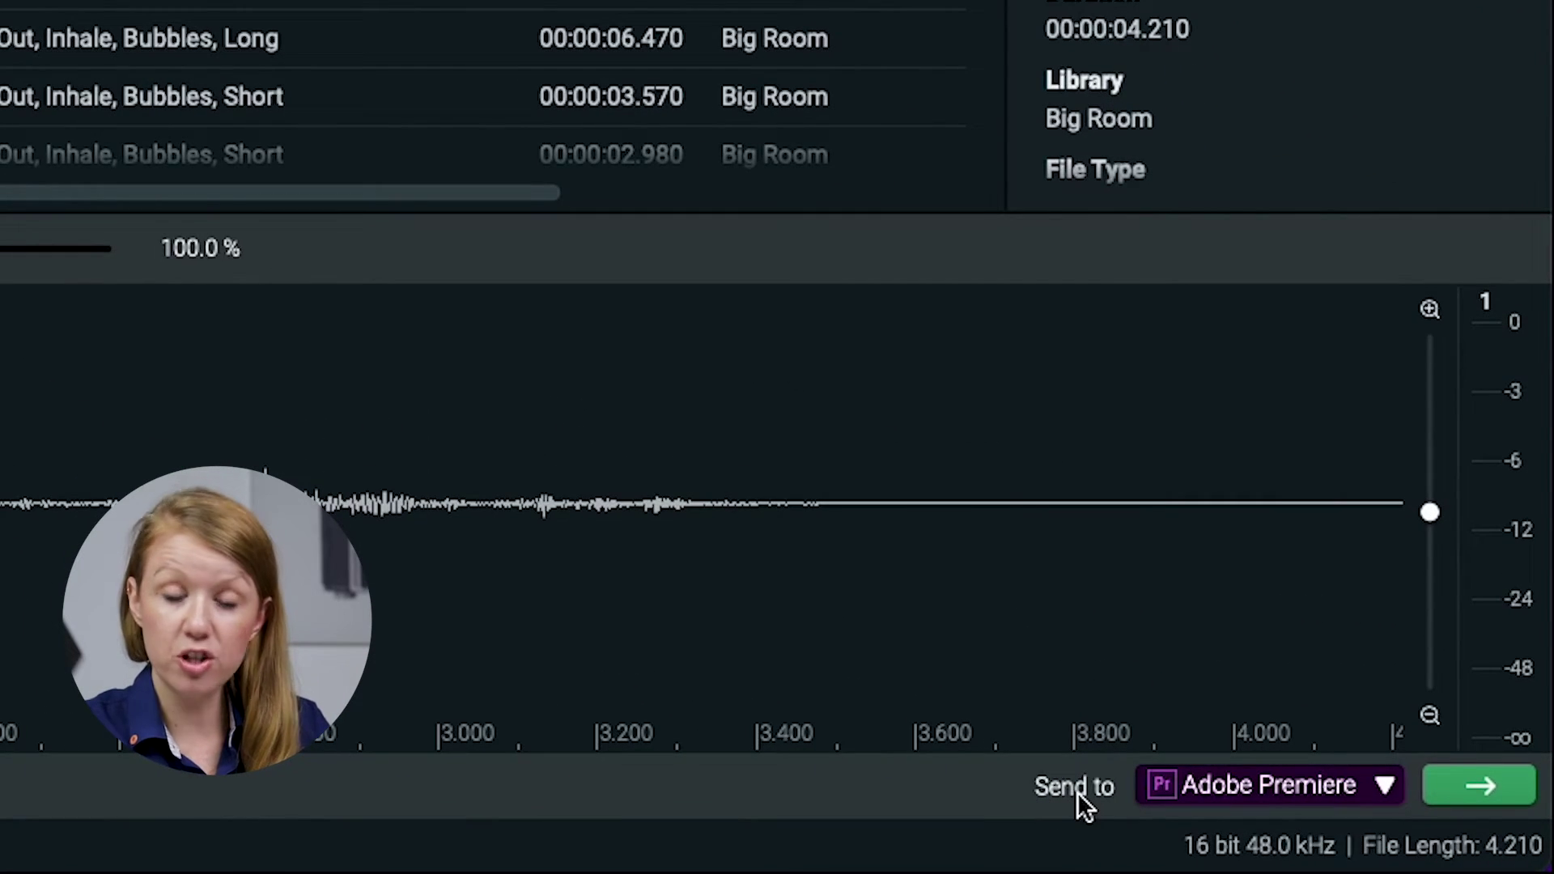
Keep Adobe Premiere as the send destination and send Underwater Bubbles 1 there
click(1293, 790)
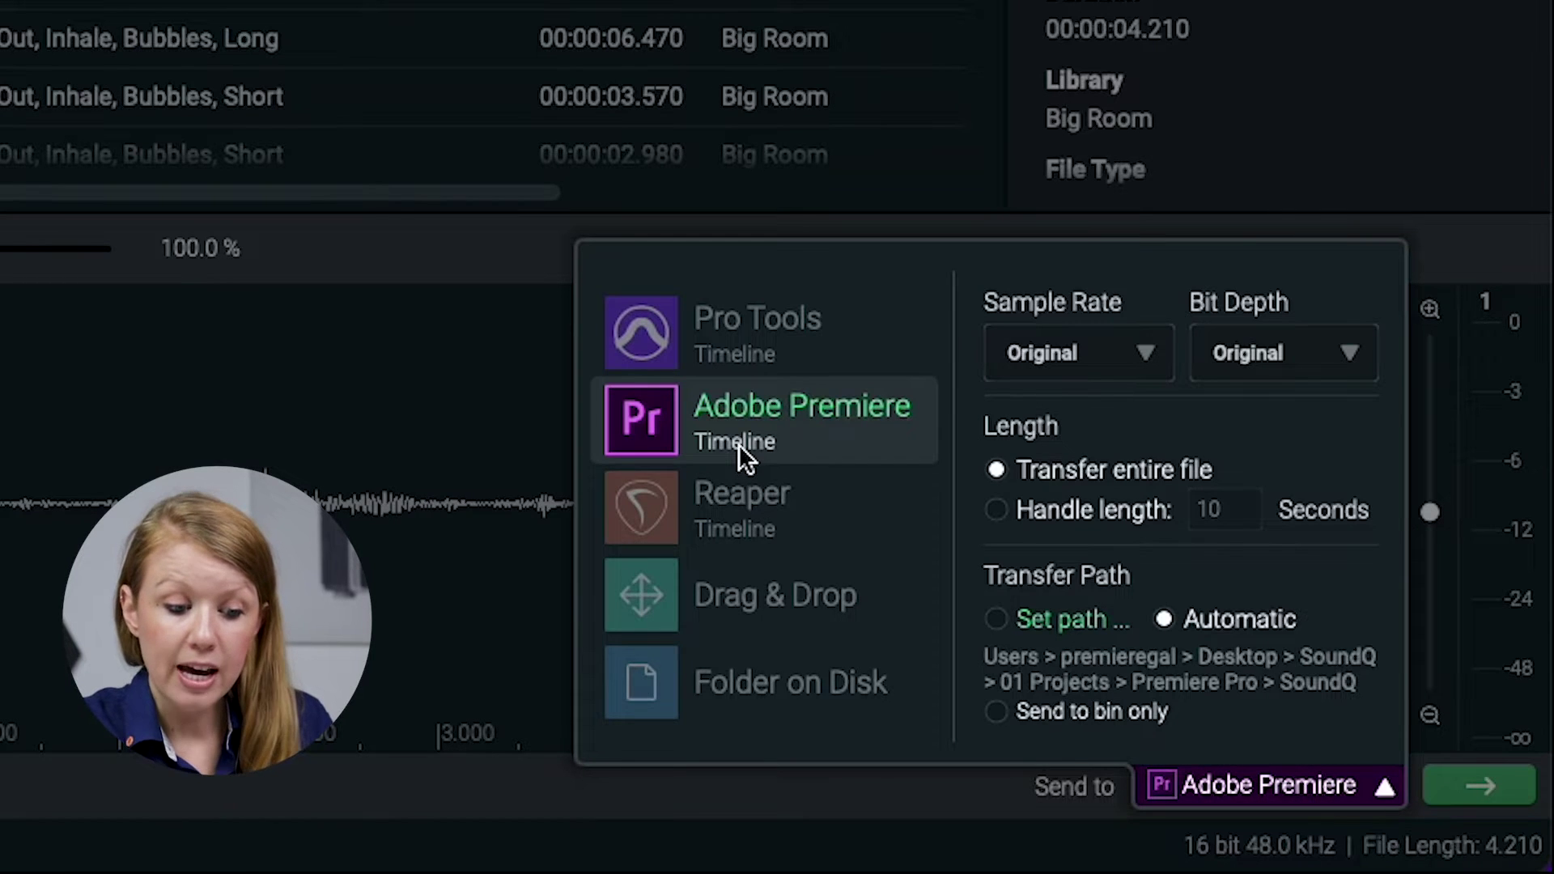
click(738, 443)
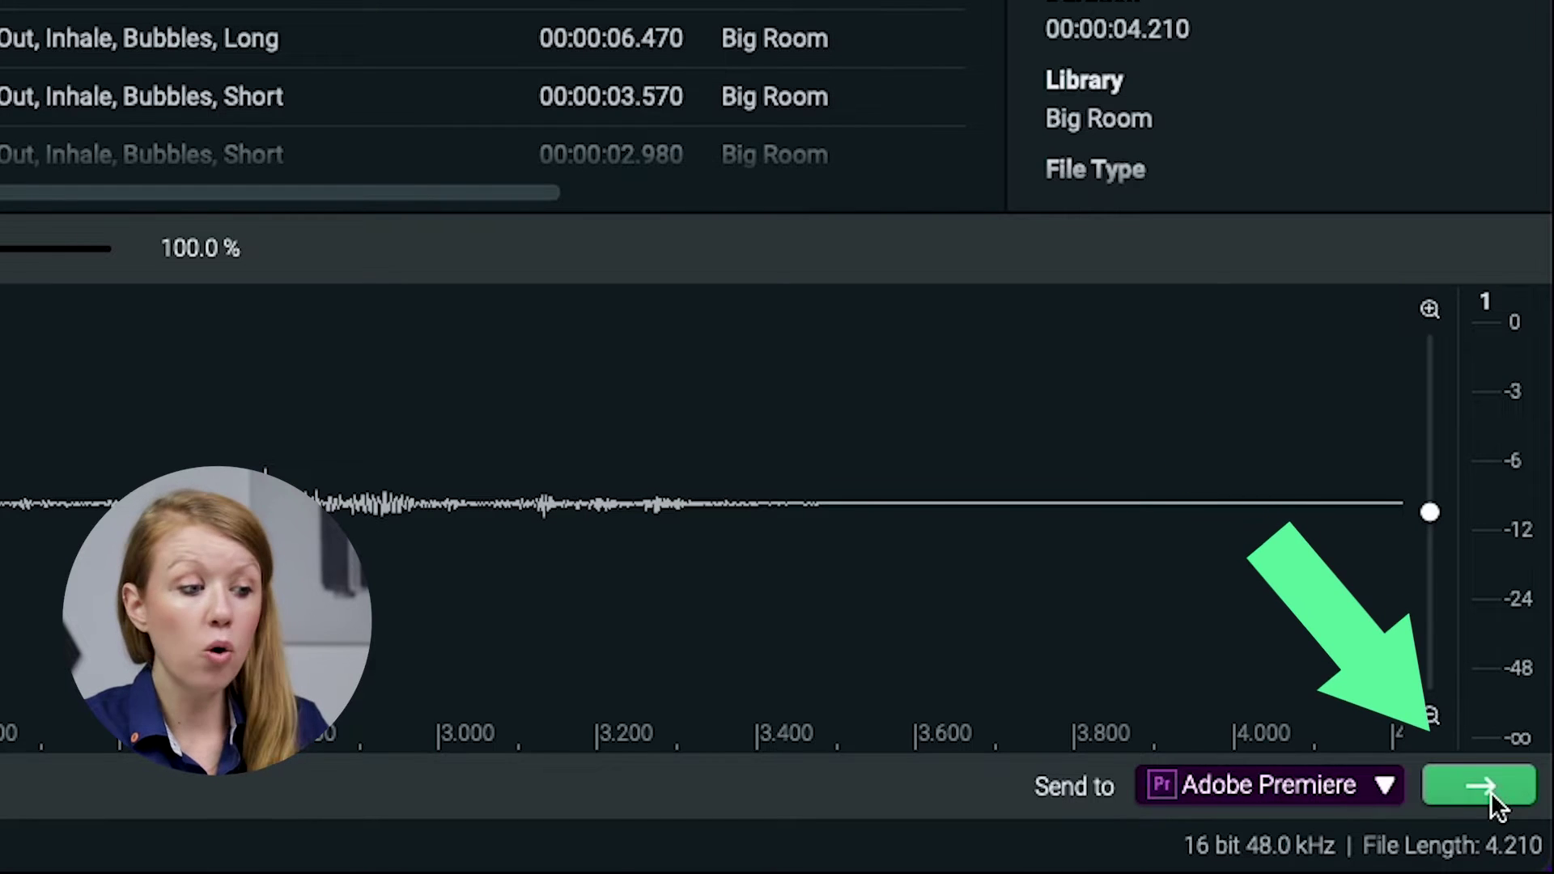
key(s)
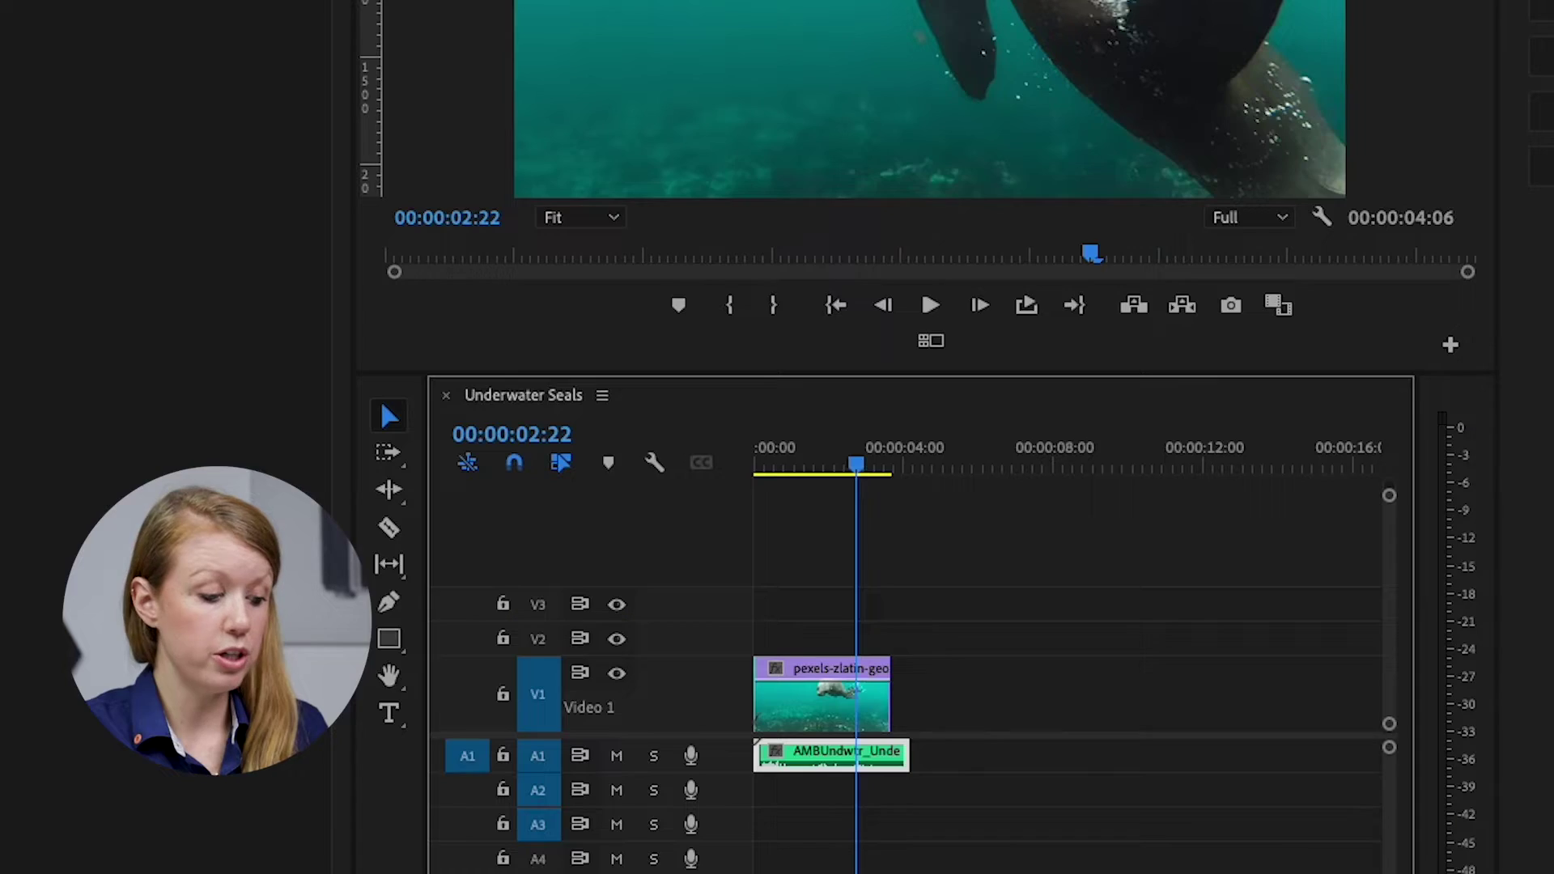
Reveal the project's Premiere Pro folder in Finder
key(super+Tab)
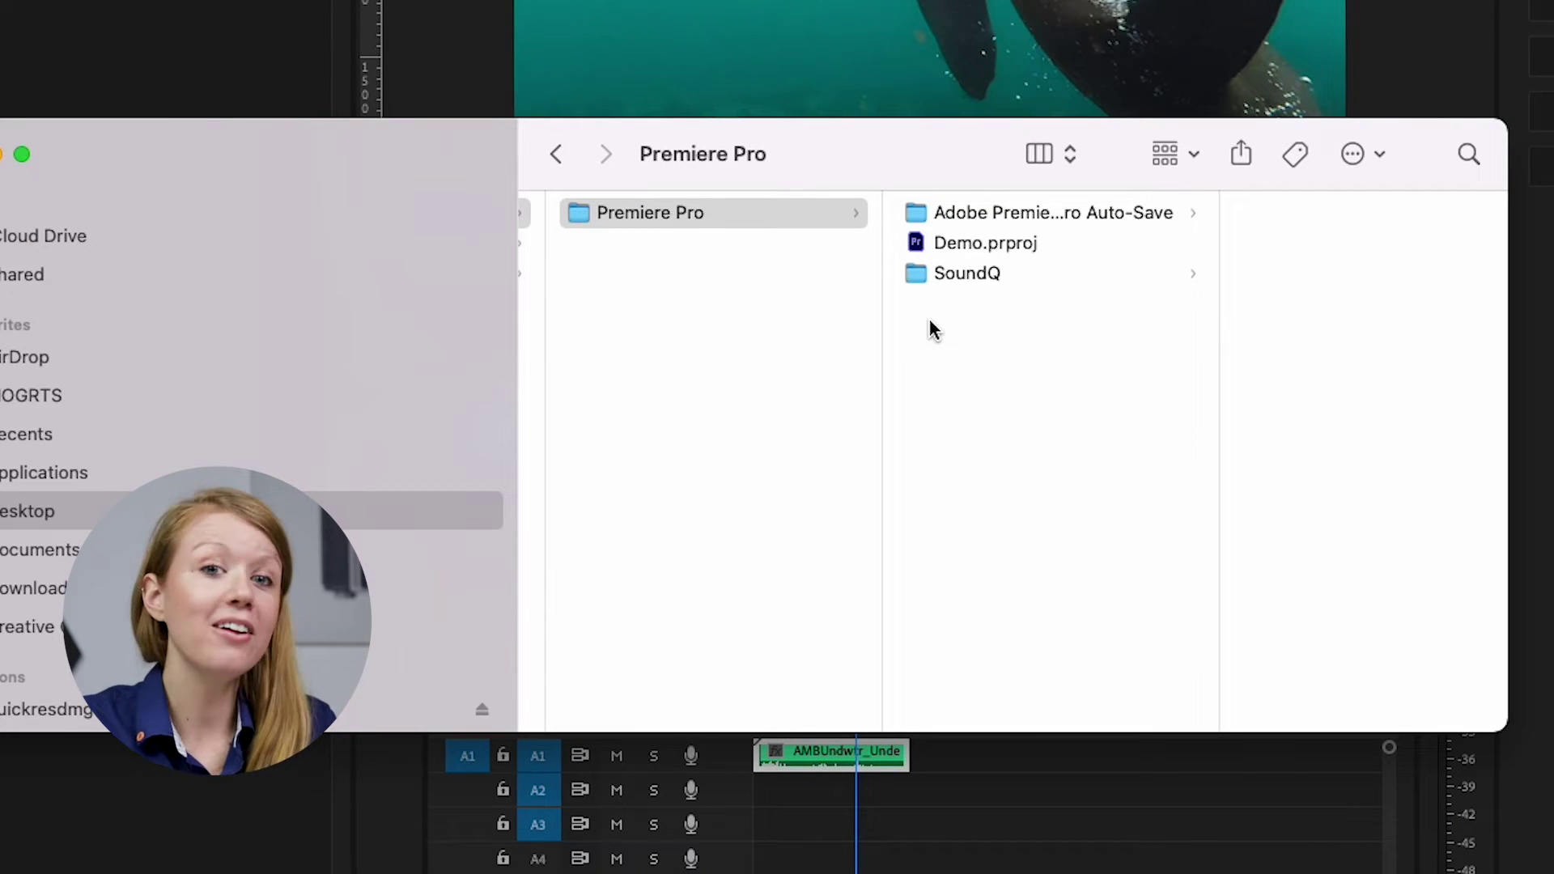
Open the SoundQ folder and select the 409 KB Underwater Bubbles 1 wav file
click(945, 277)
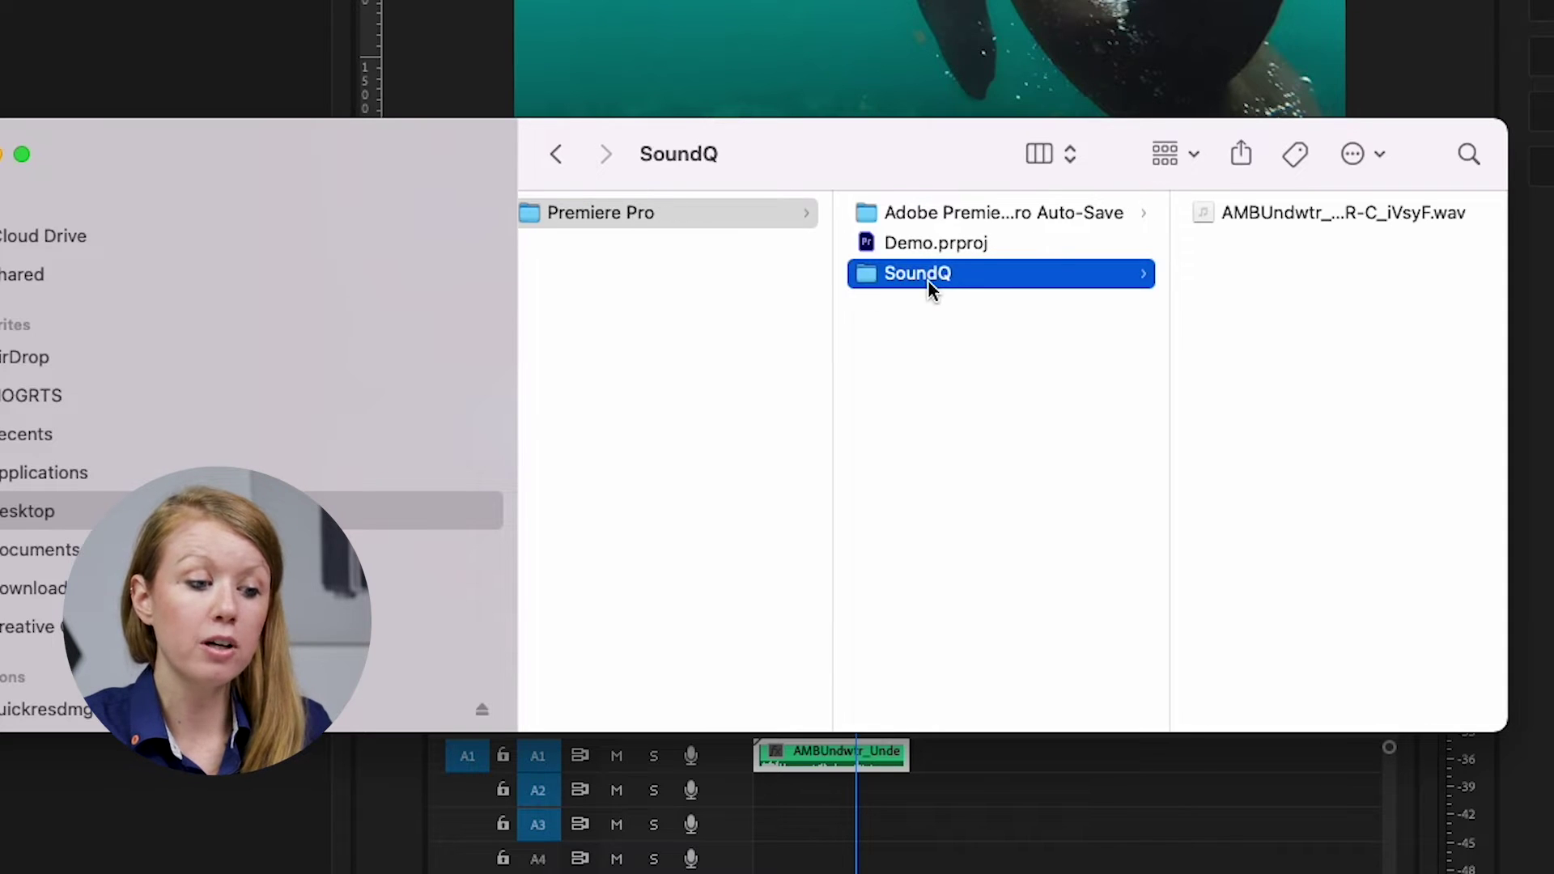
click(1271, 214)
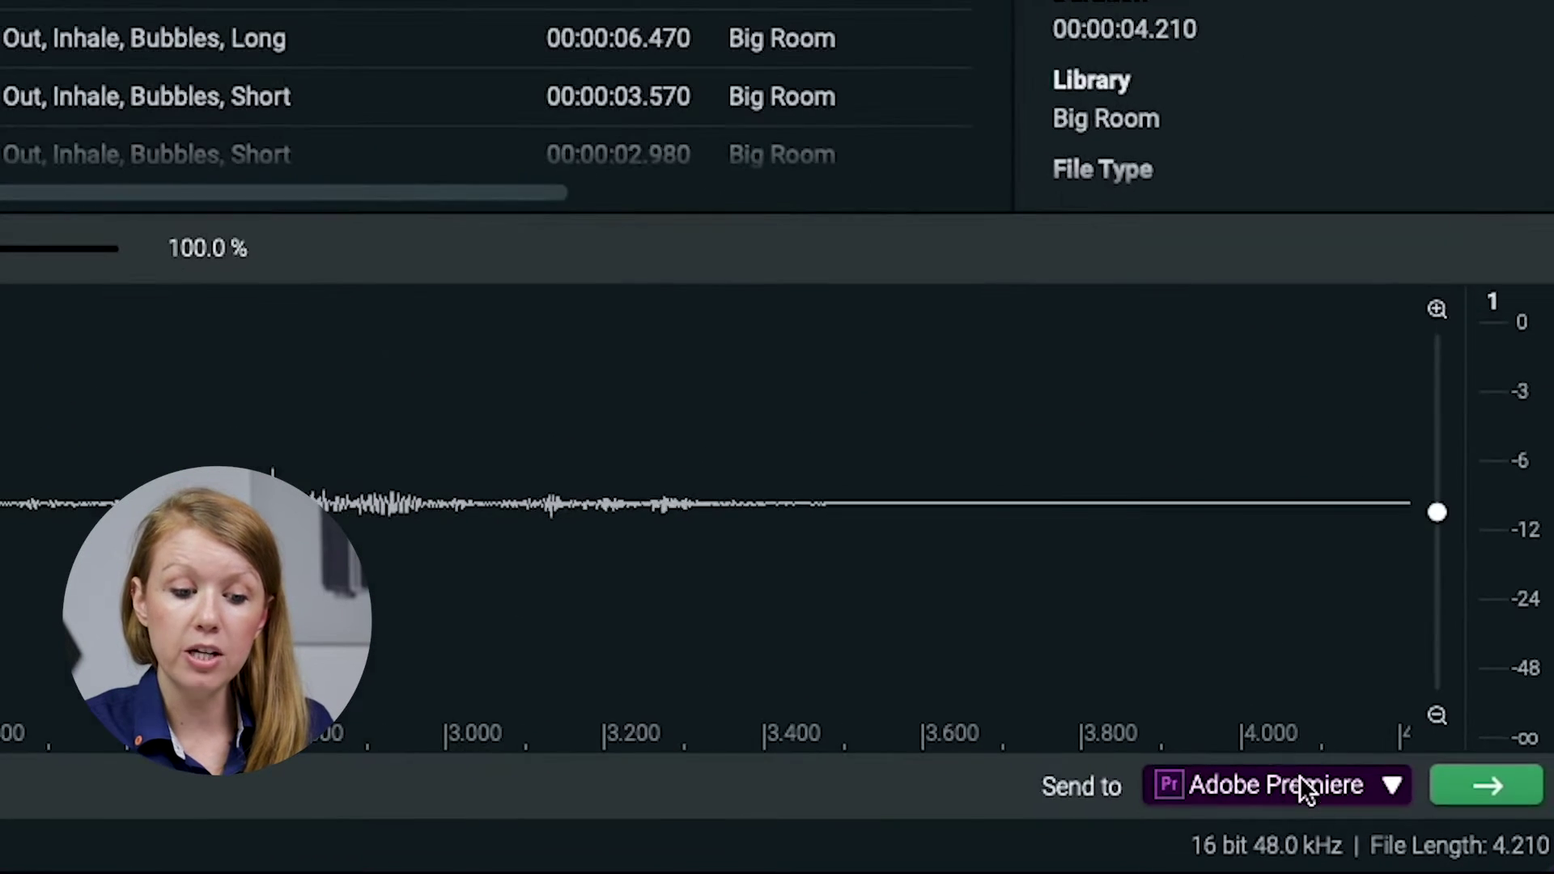
Choose 'Set path ...' under Transfer Path in the Adobe Premiere send options
click(1441, 837)
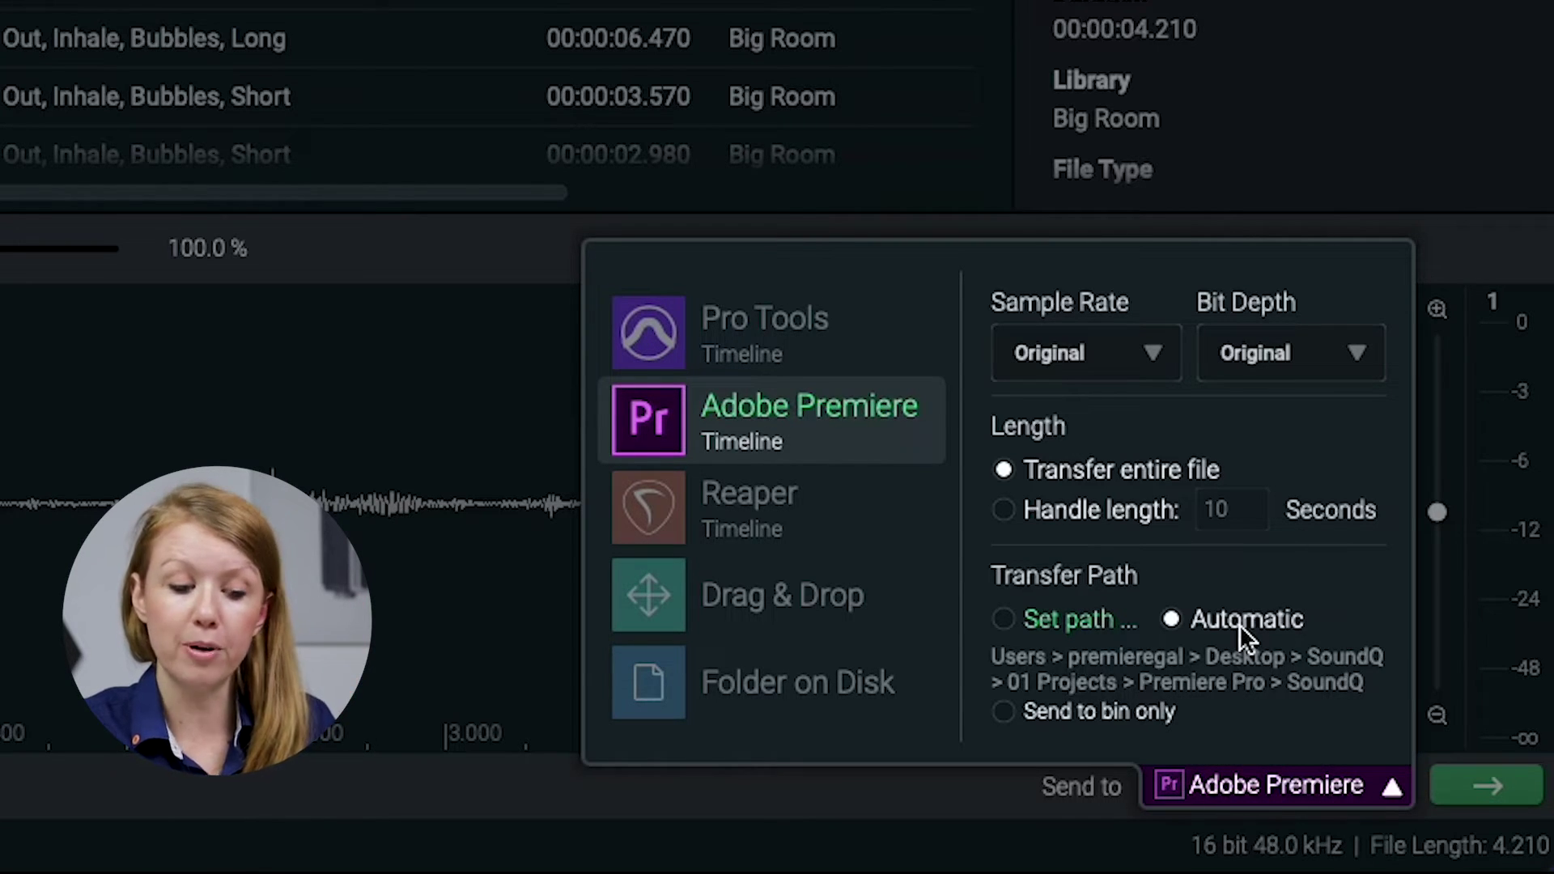
click(1067, 619)
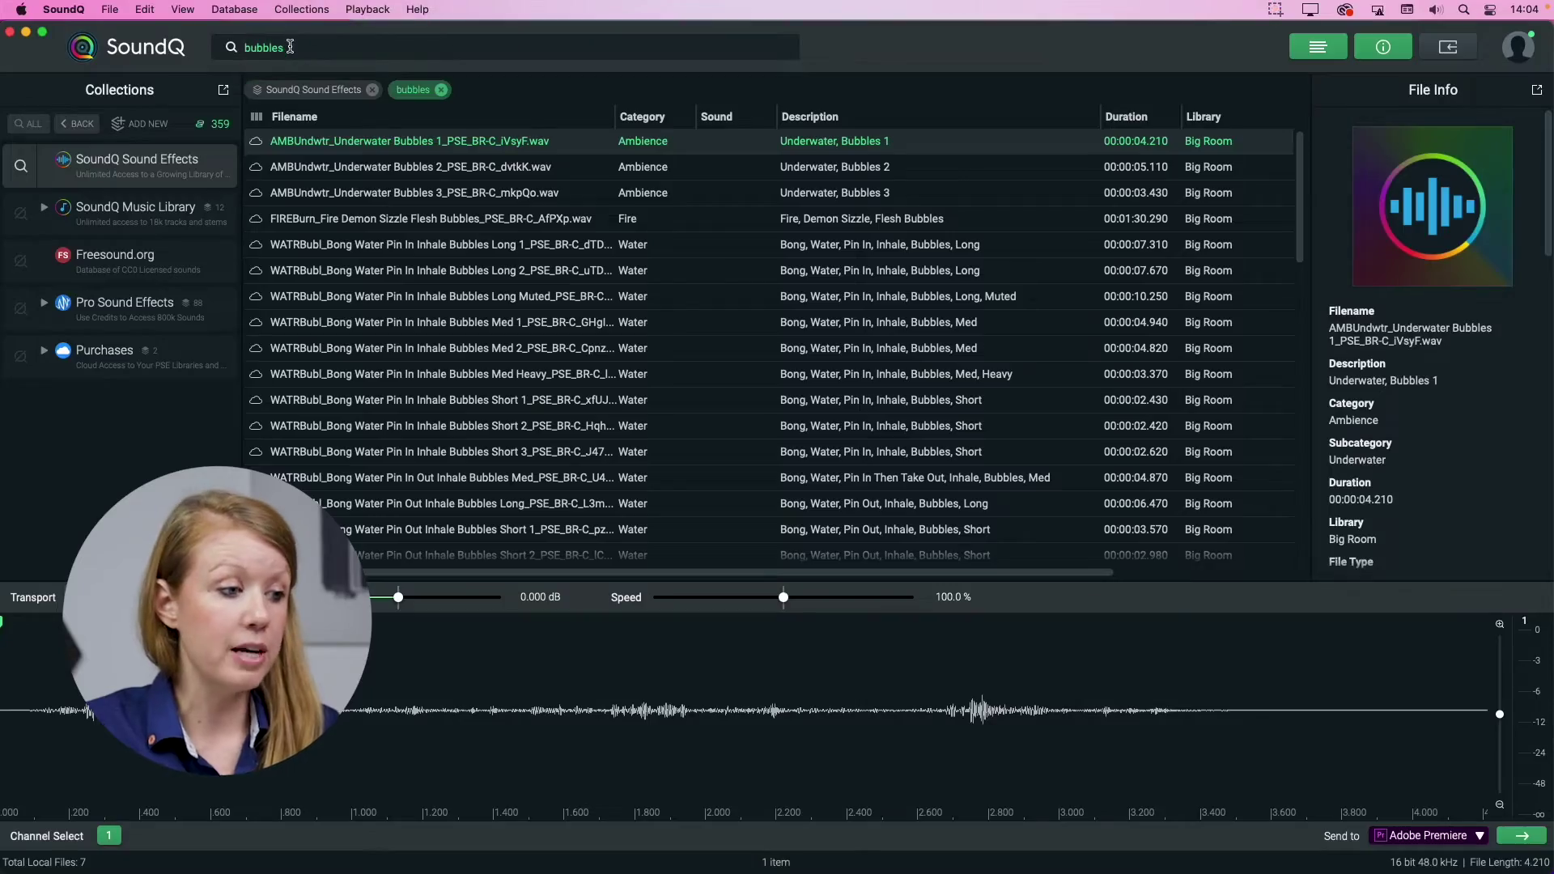
key(super+a)
text(a)
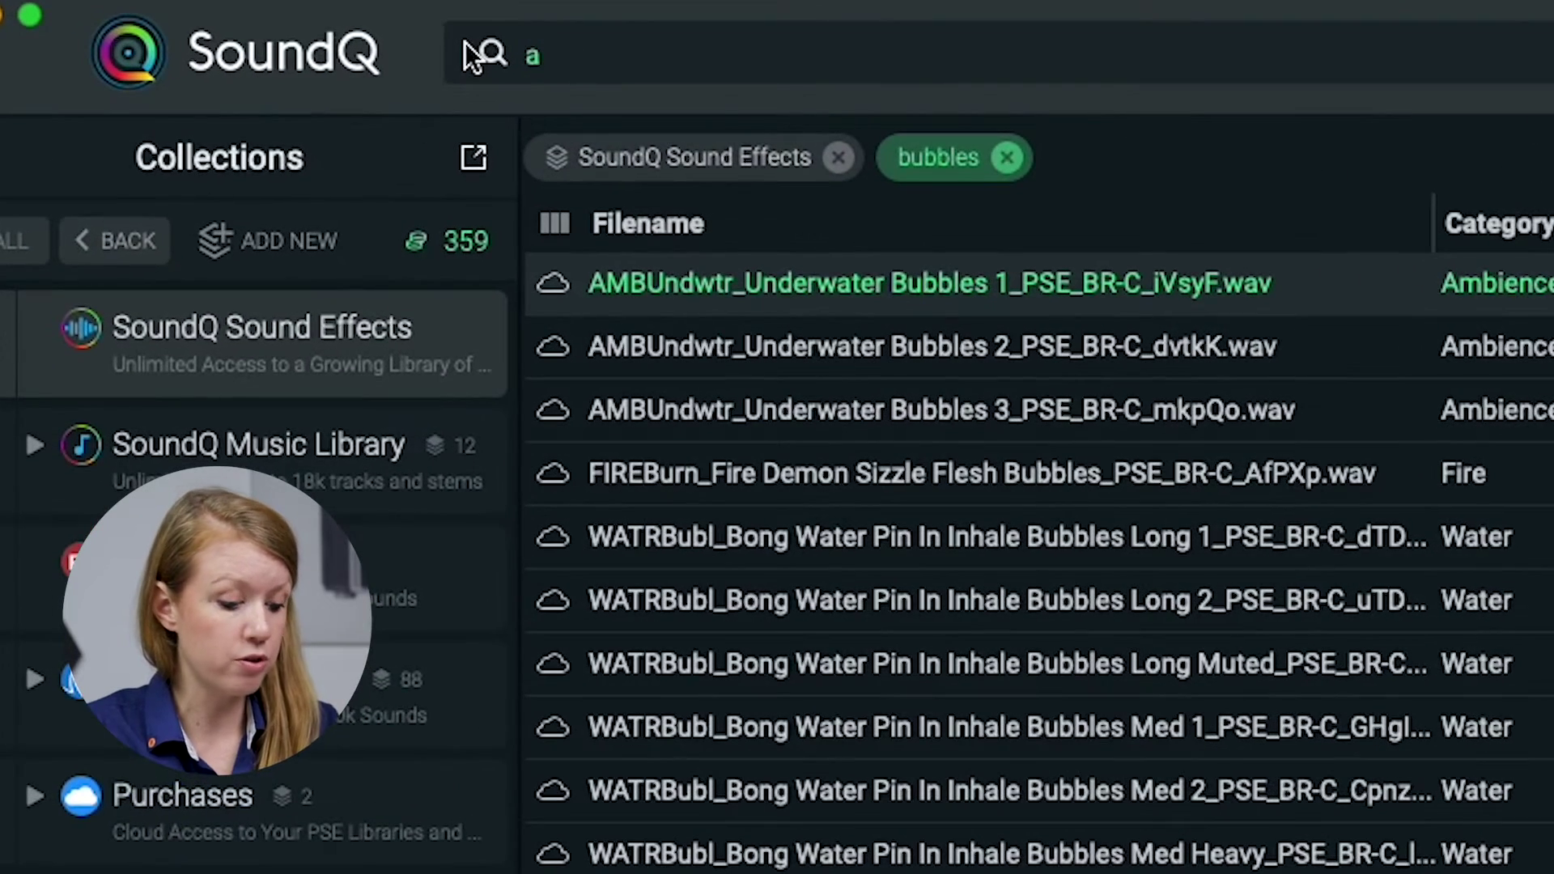
text(gua)
key(Return)
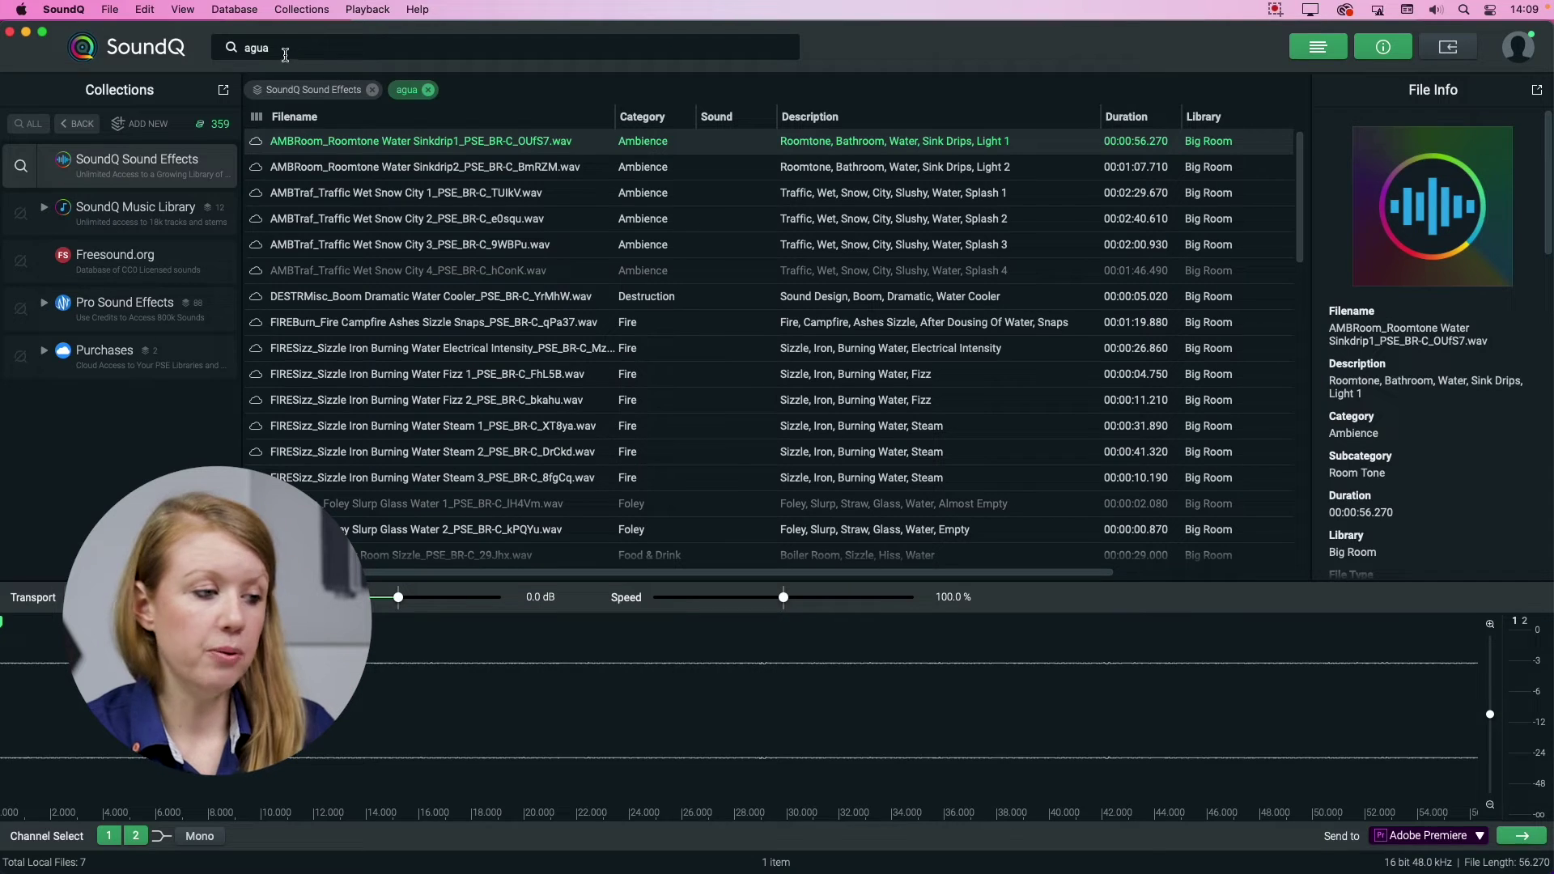
double_click(256, 47)
text(bubbles)
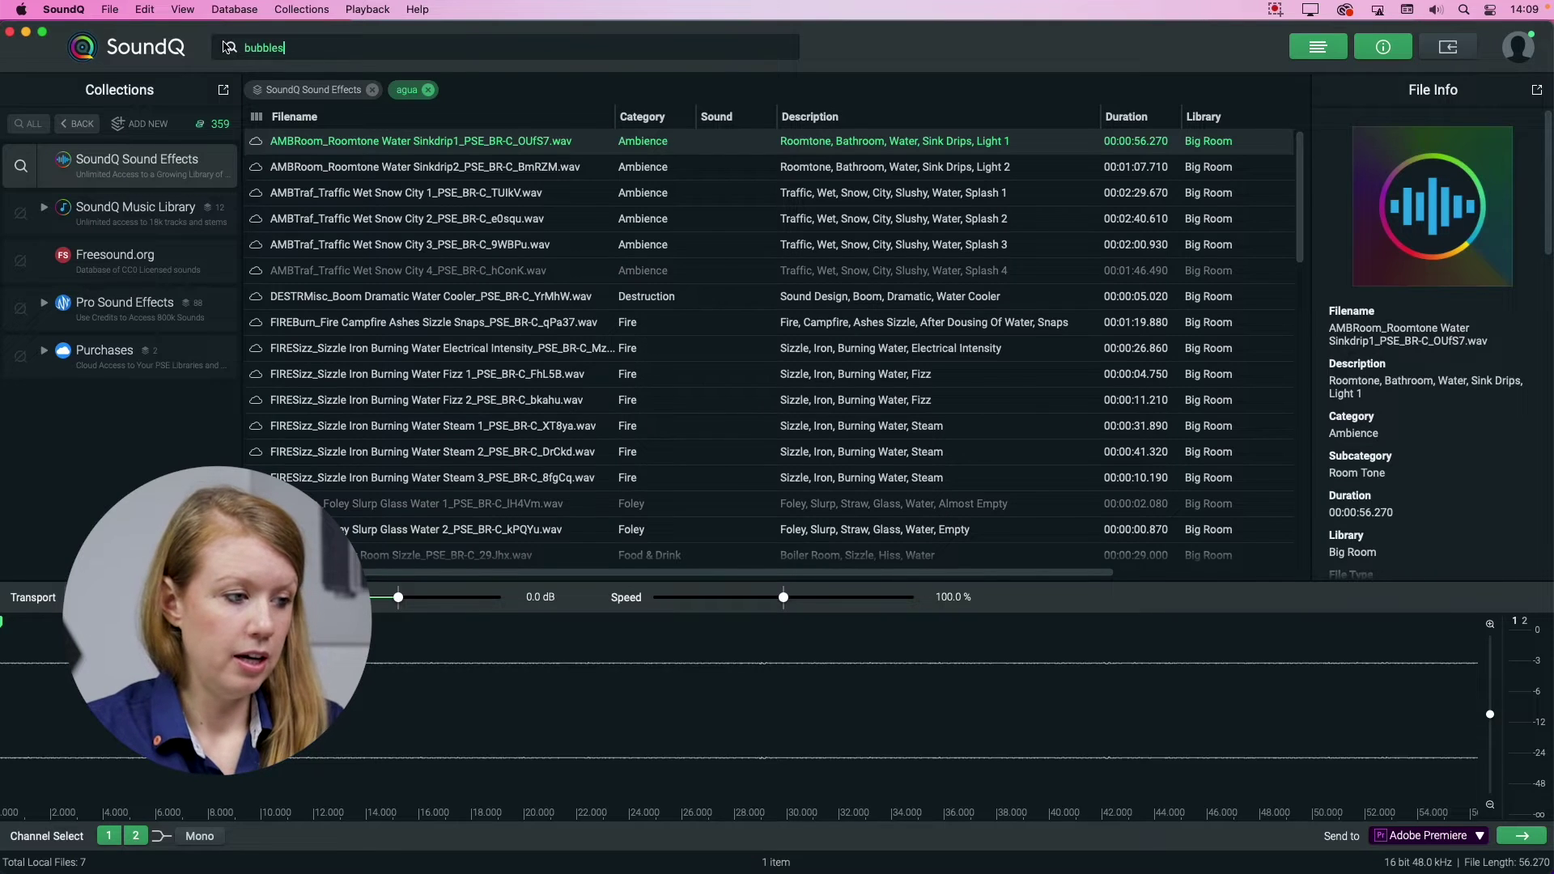
key(Return)
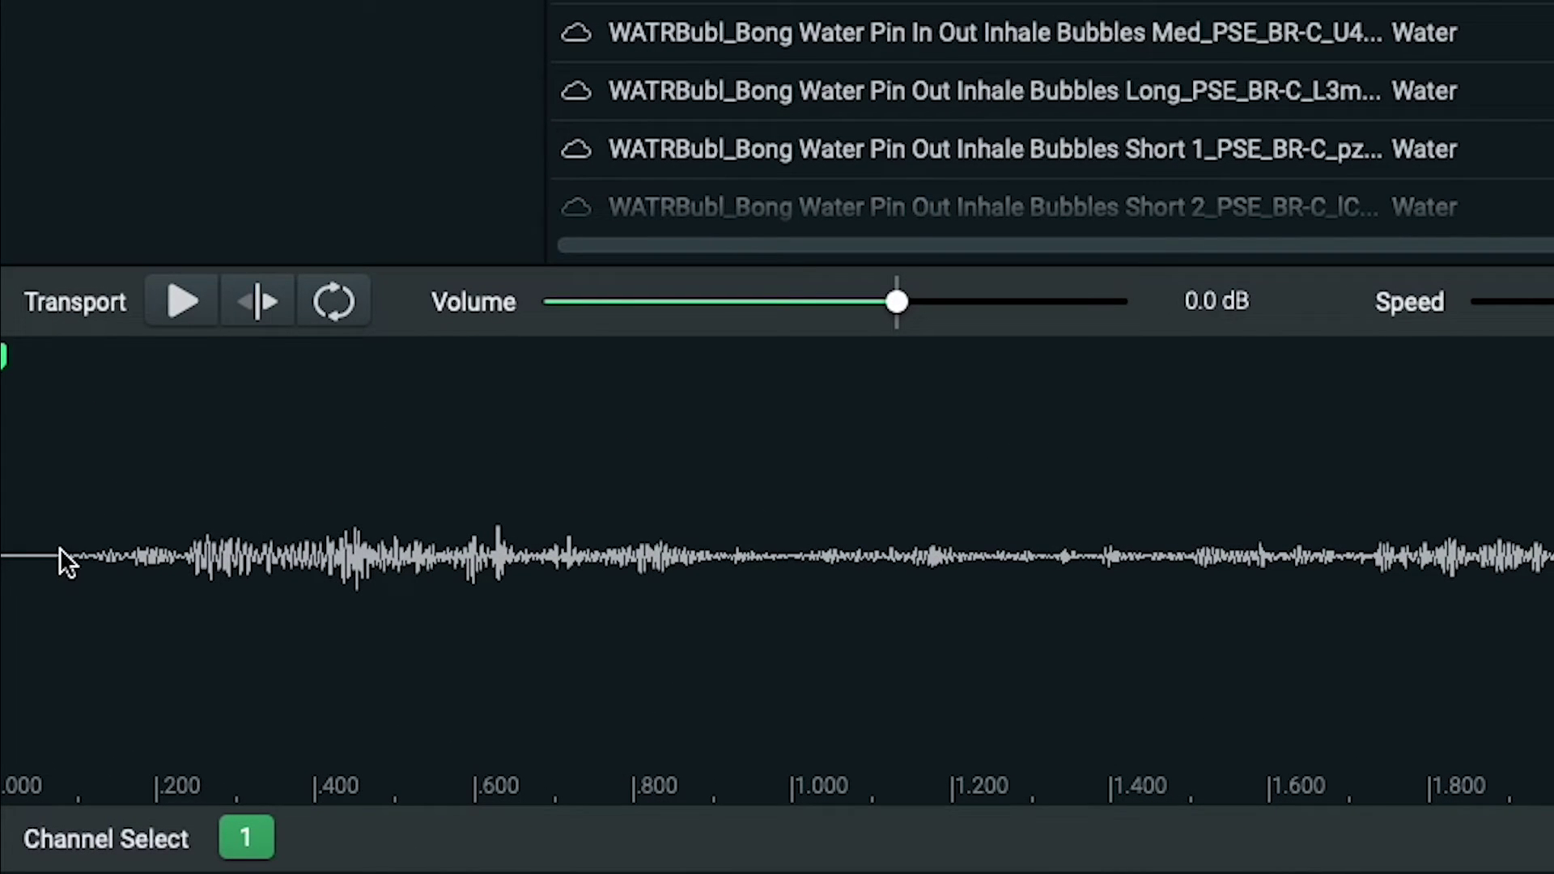
Mark a roughly one-second bubbles region, try a fade-in and fade-out, then remove both
mouse_move(60, 549)
mouse_down()
mouse_move(671, 536)
mouse_move(905, 557)
mouse_up()
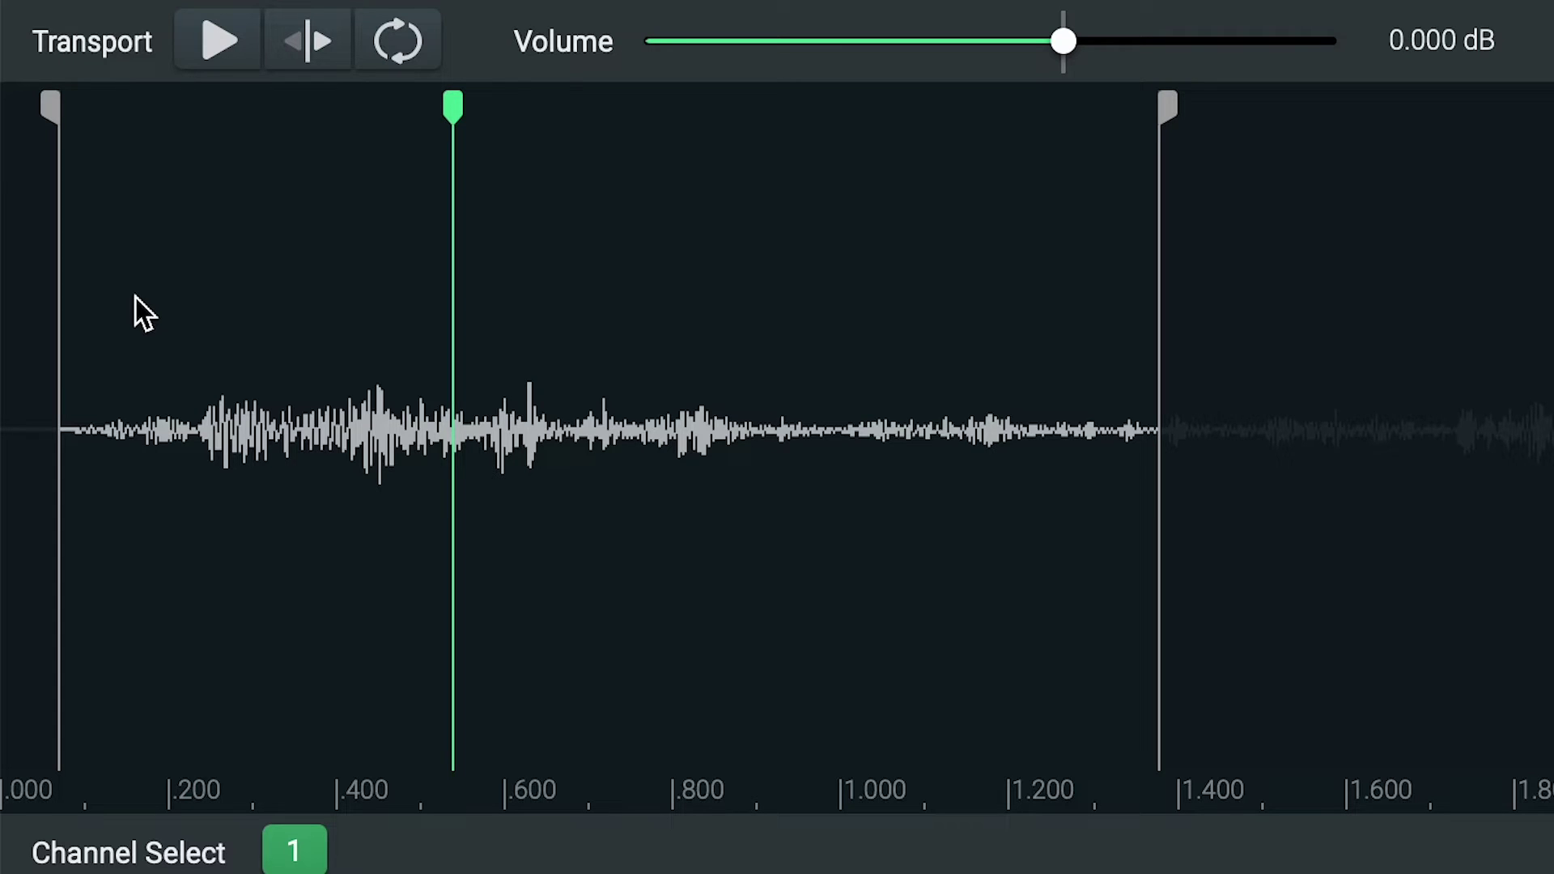
mouse_move(55, 121)
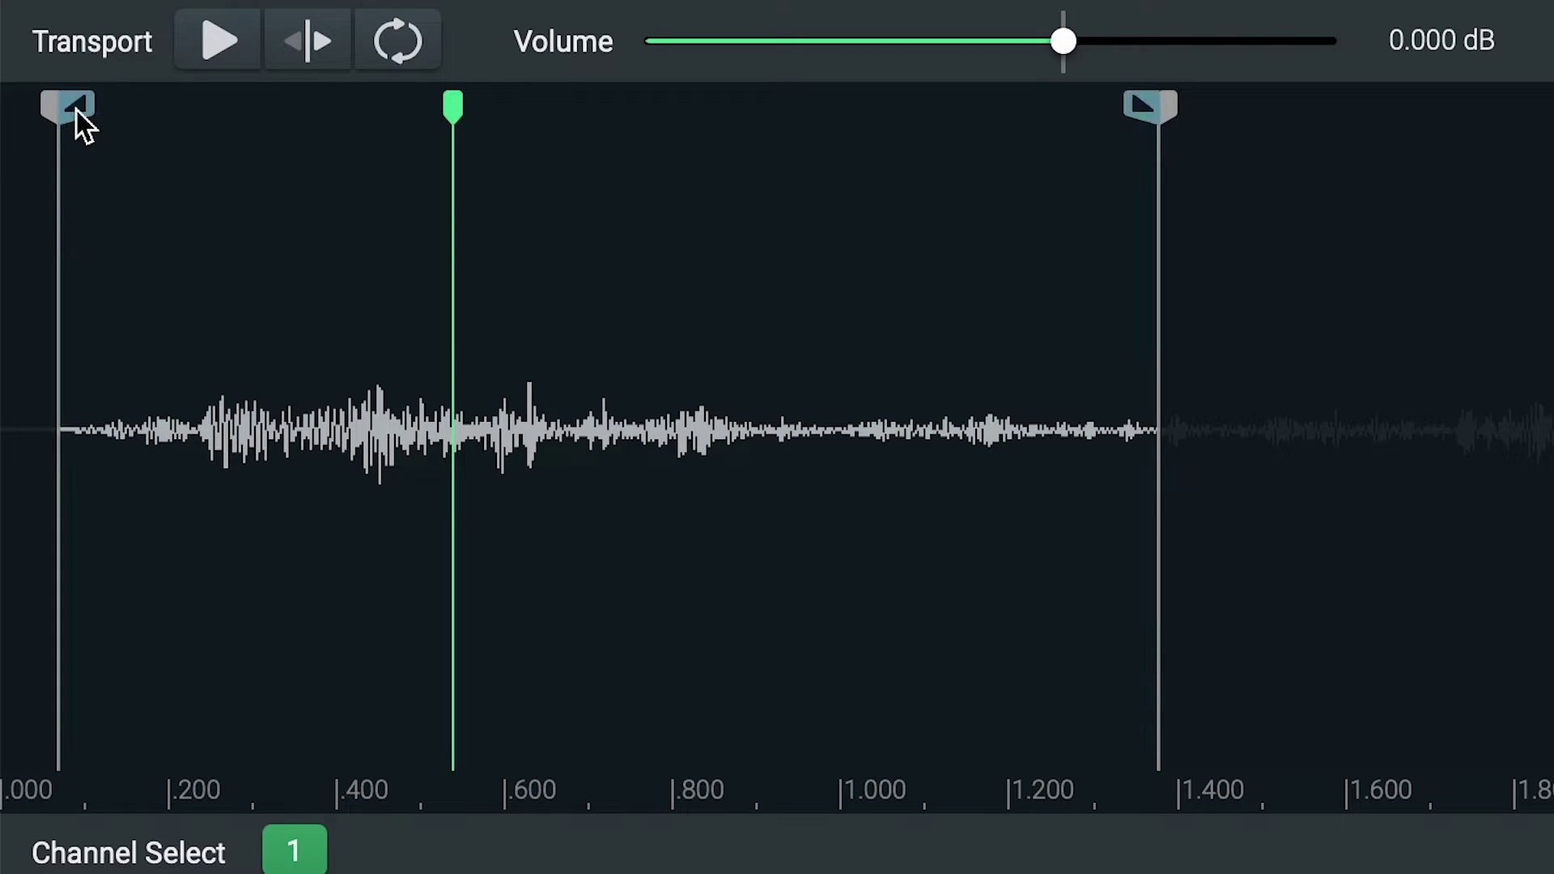
drag(80, 110, 295, 129)
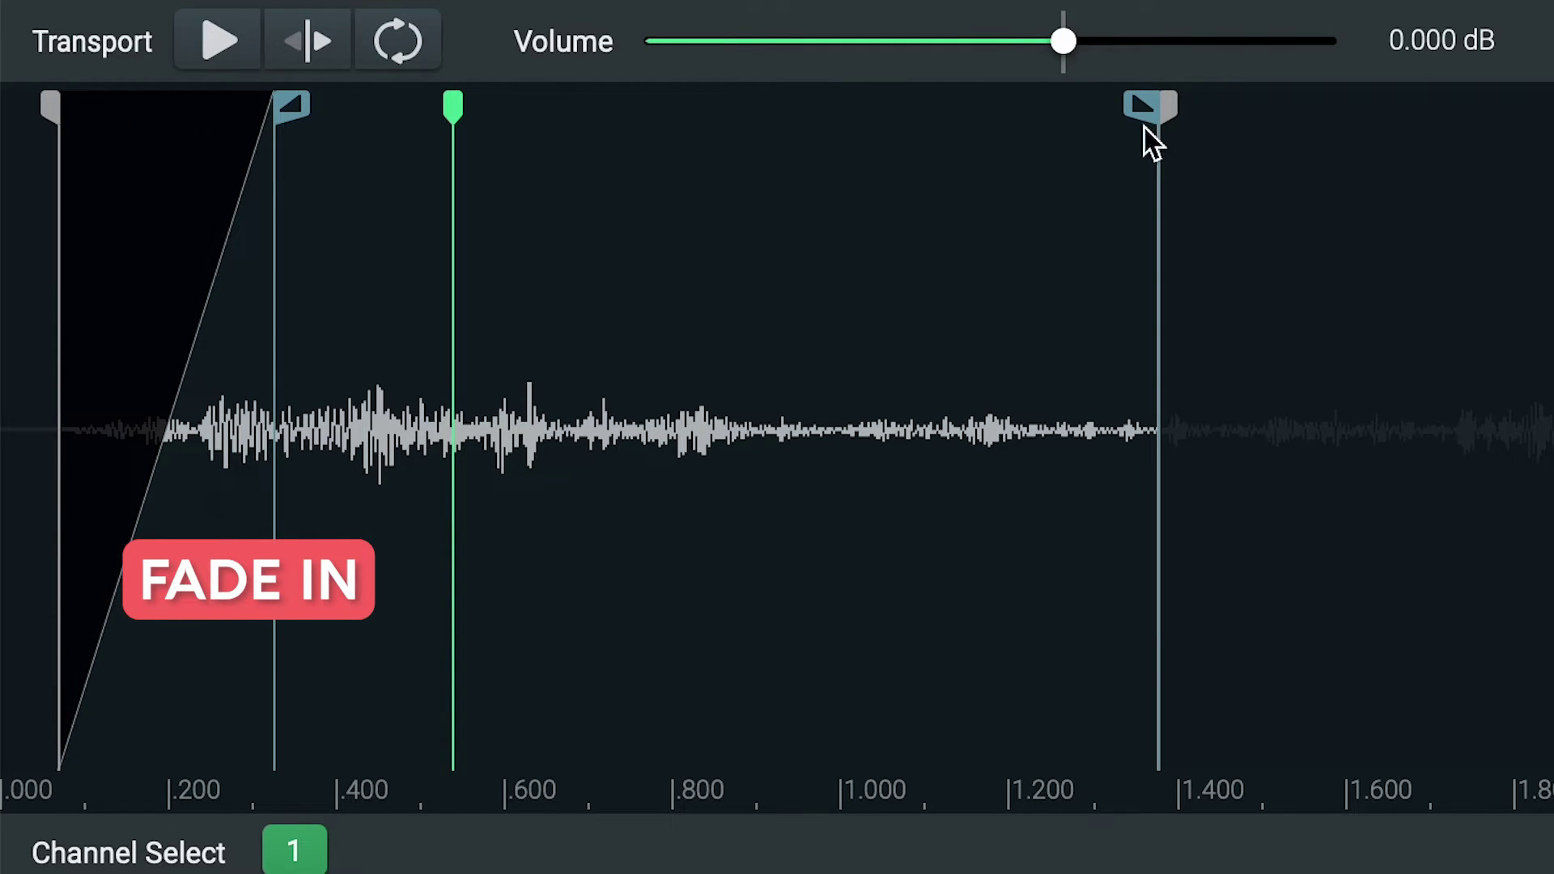
drag(1145, 112, 898, 107)
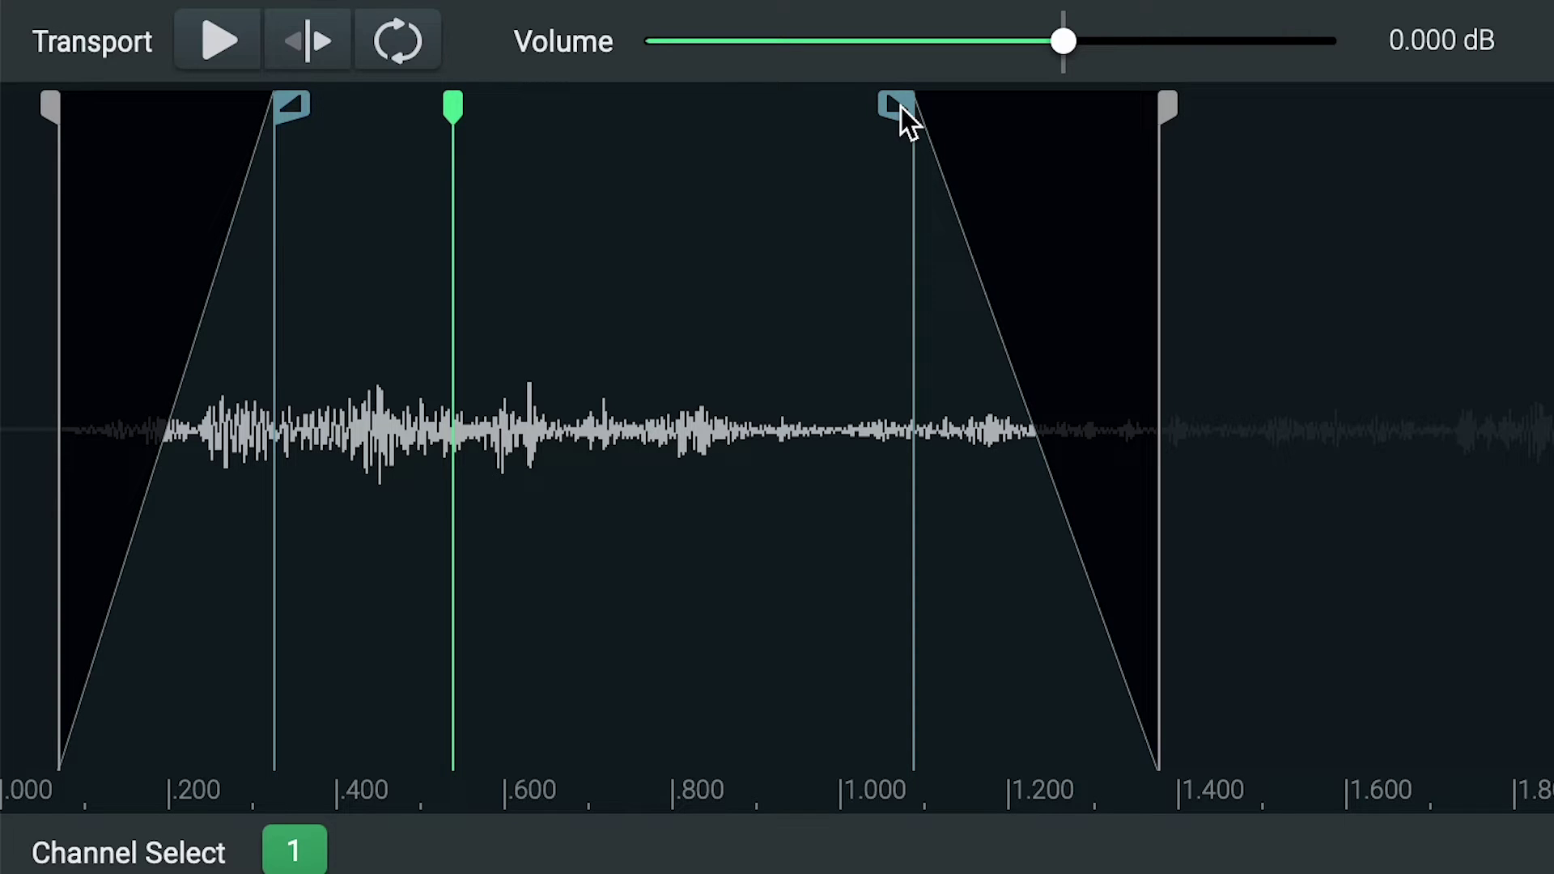
drag(901, 107, 1163, 107)
drag(290, 105, 54, 106)
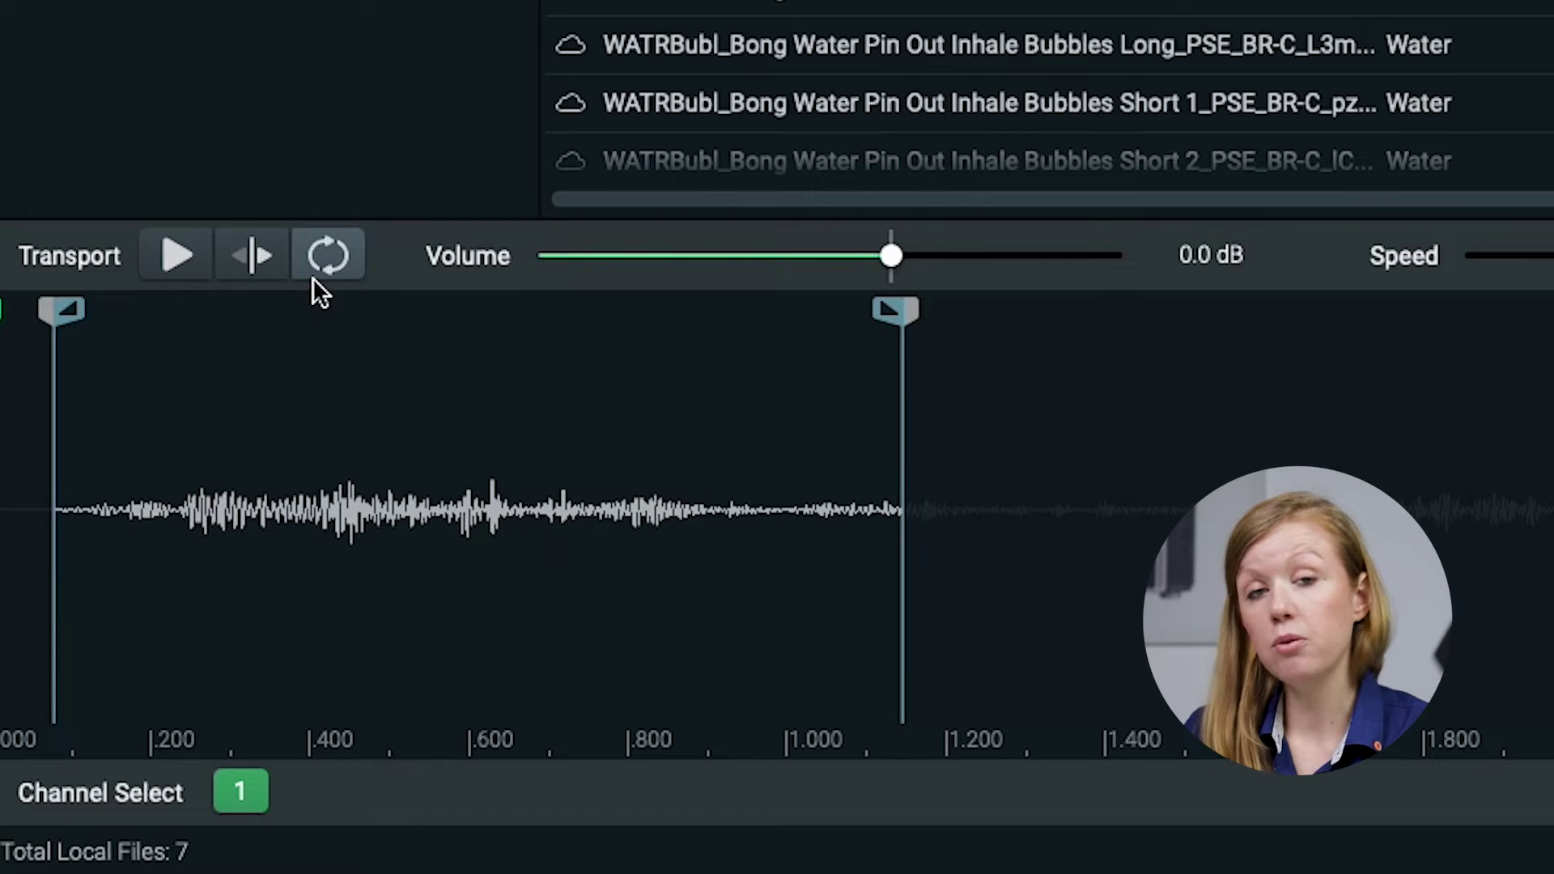
Preview the marked region in reverse, then switch reverse playback back off
click(255, 272)
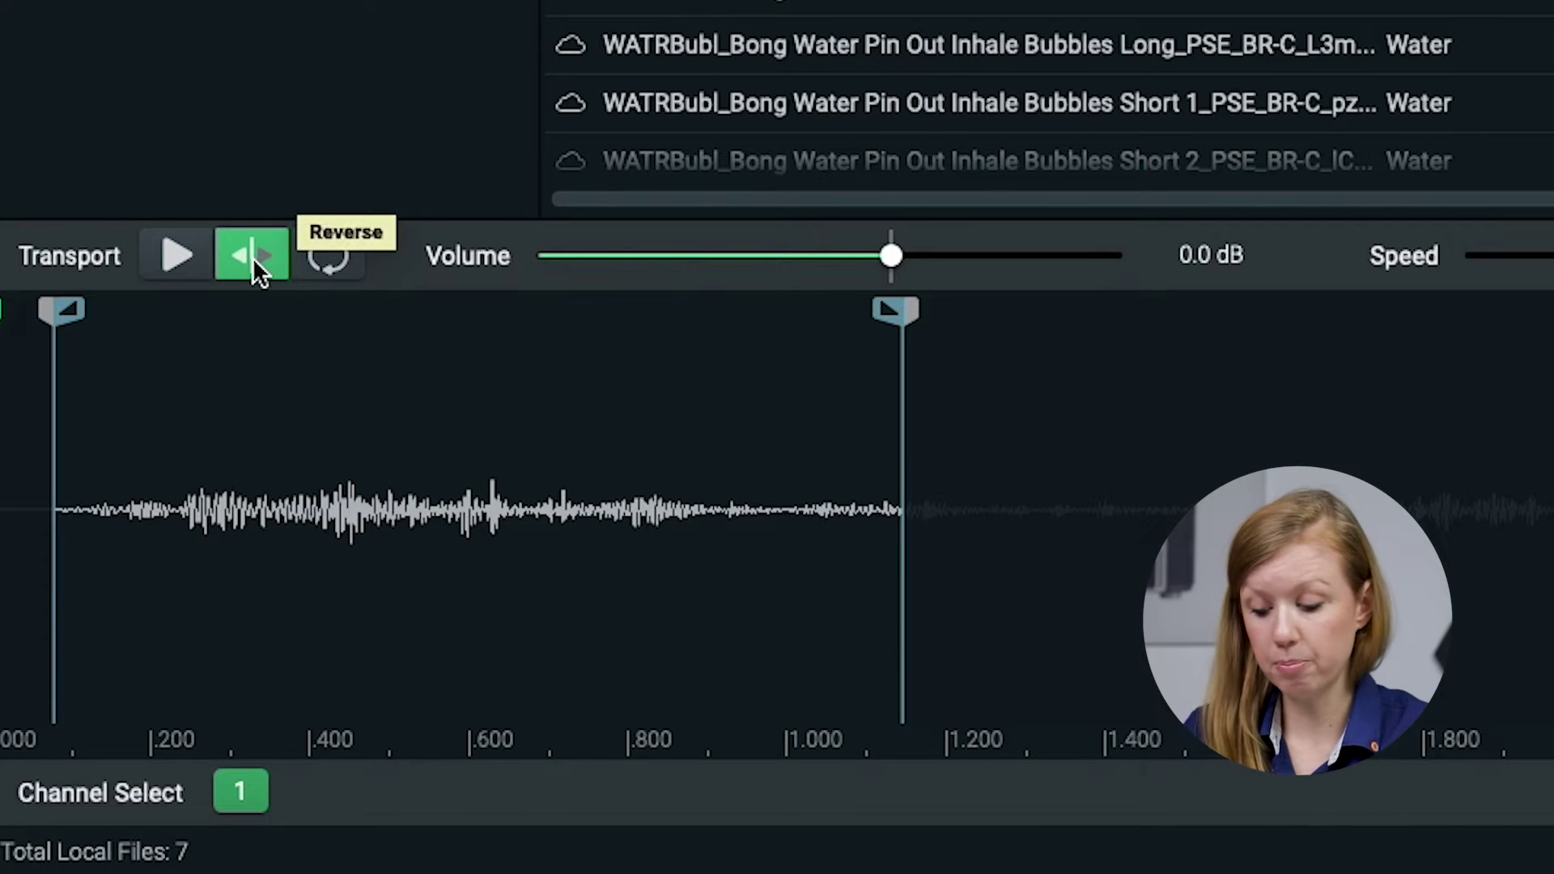
key(space)
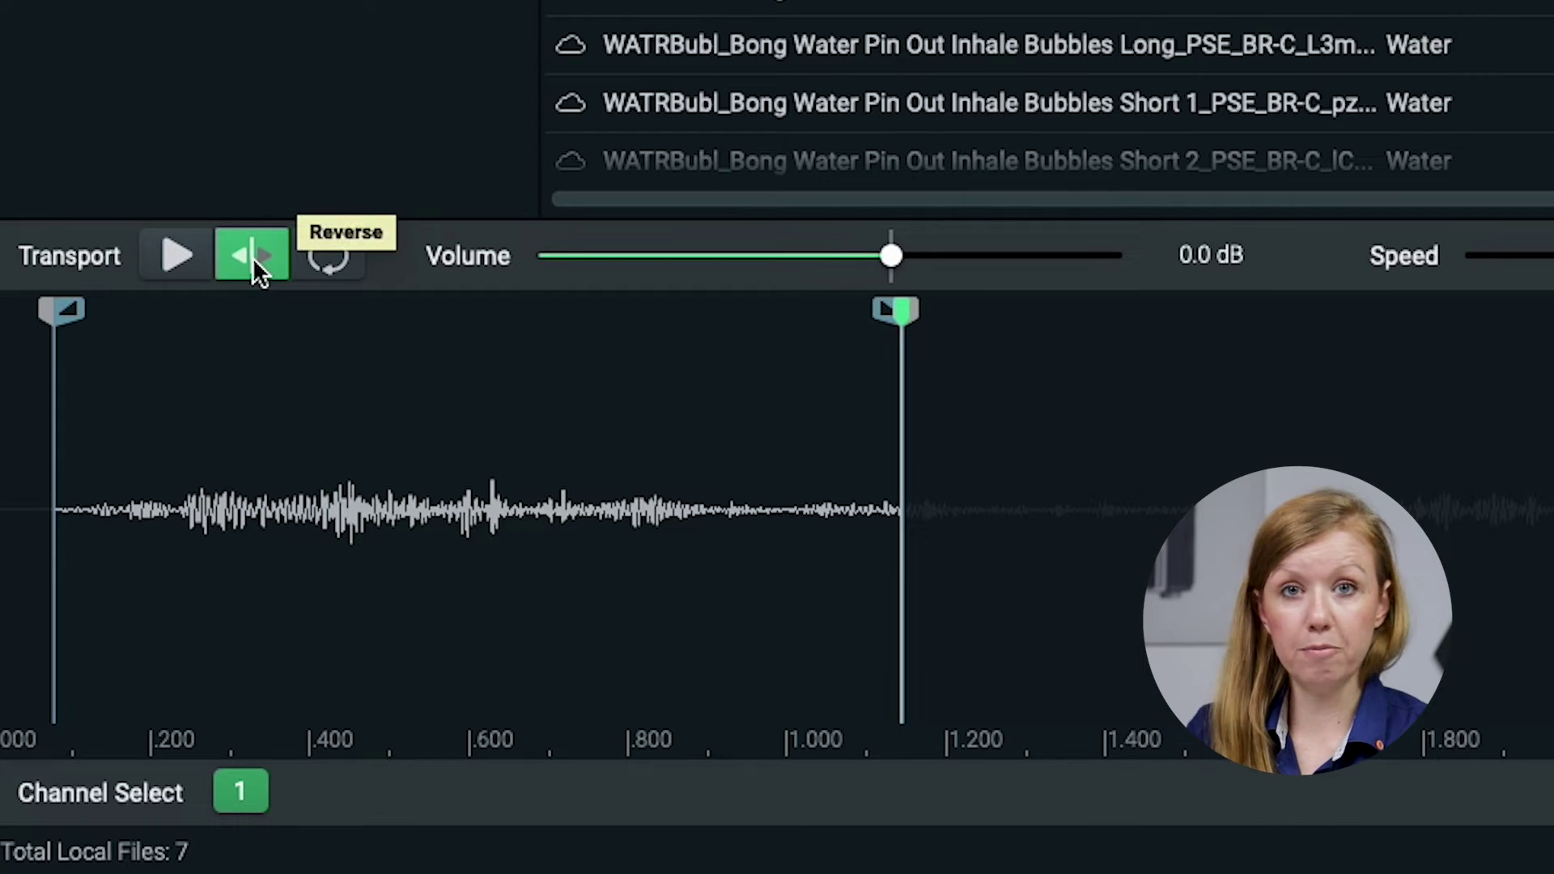
key(space)
click(253, 259)
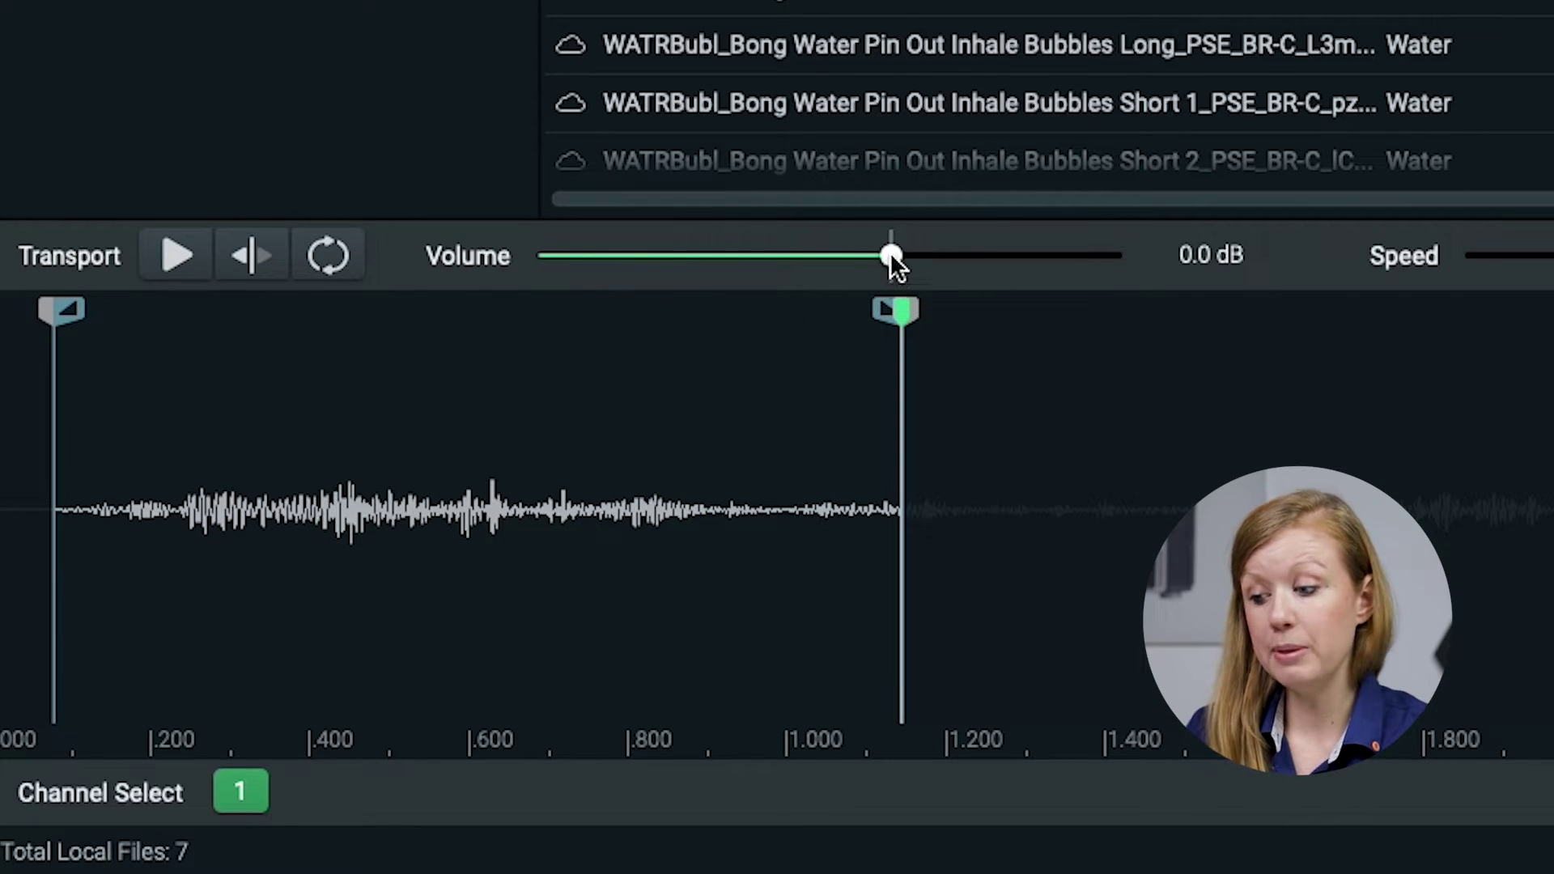
Set the preview volume to exactly 11.0 dB, raise the playback speed, and play it
drag(891, 255, 1000, 280)
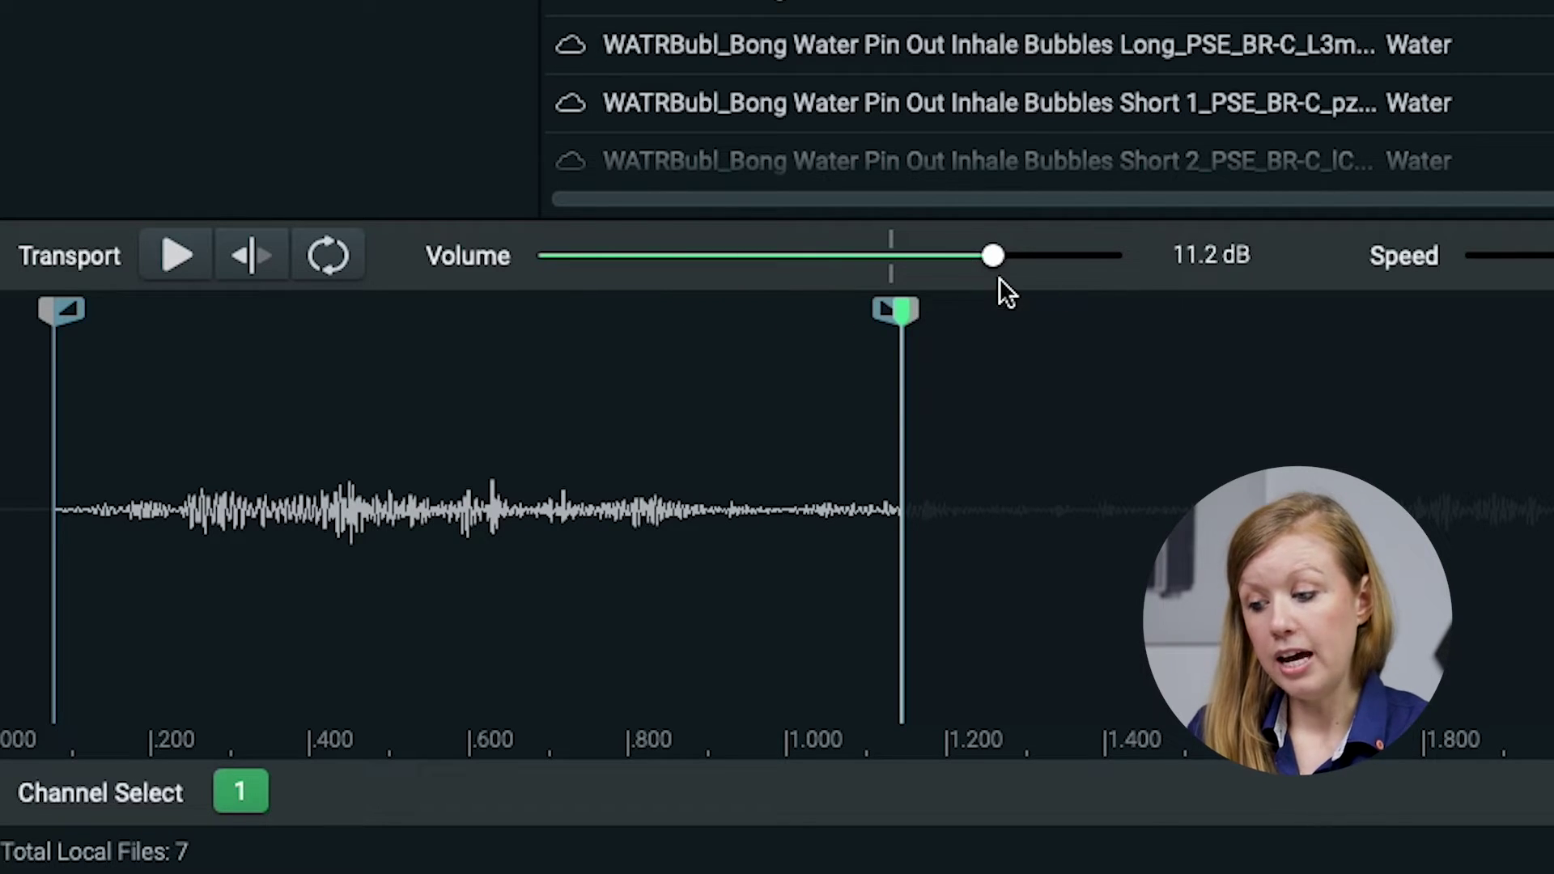
double_click(1221, 260)
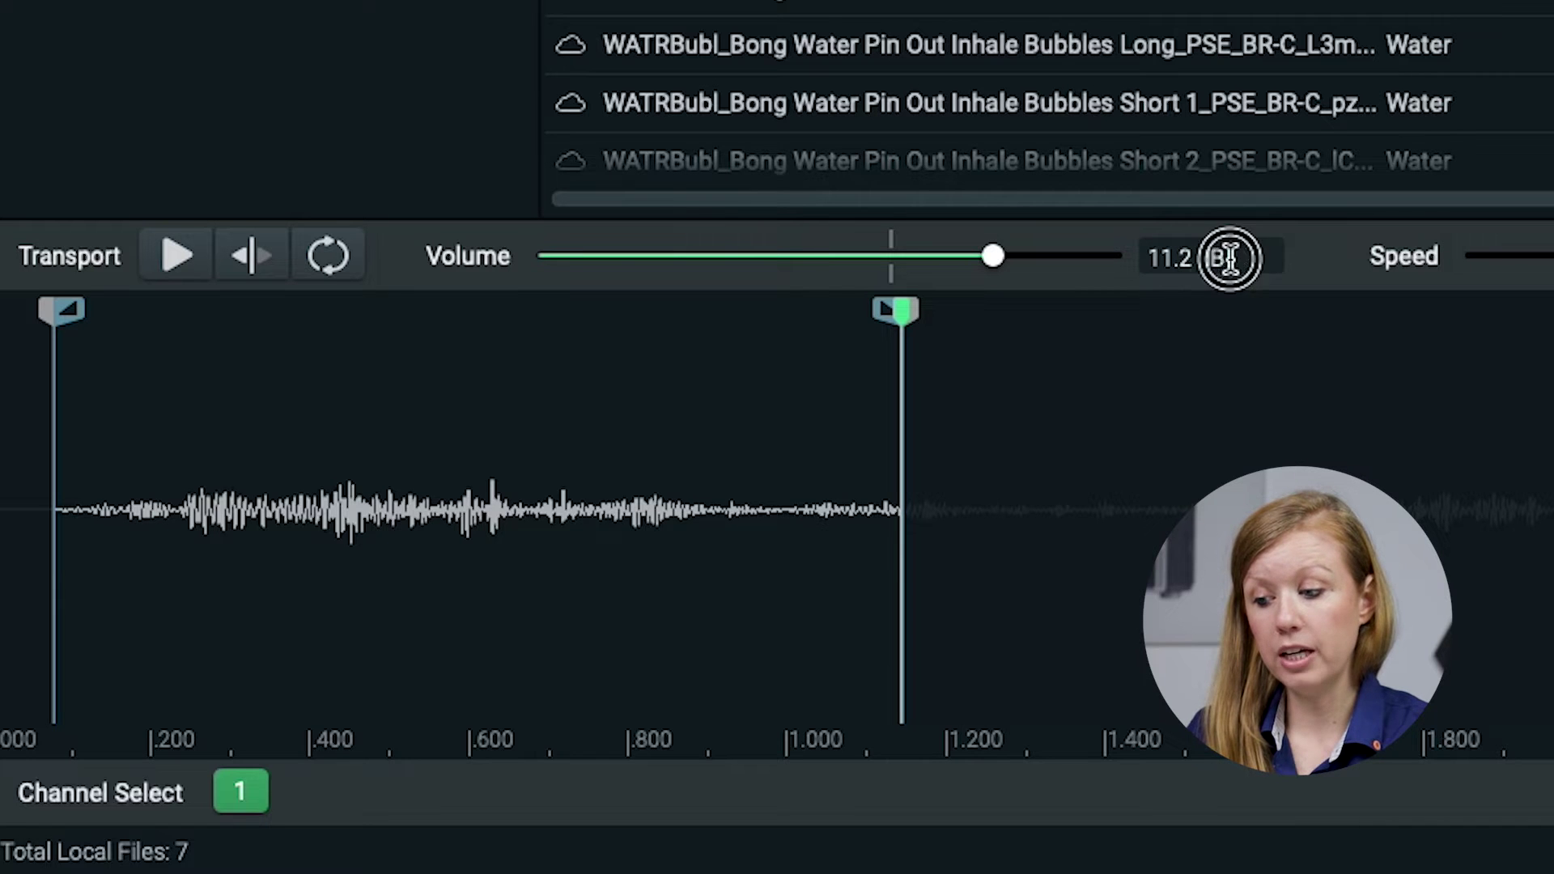
text(11)
click(1330, 267)
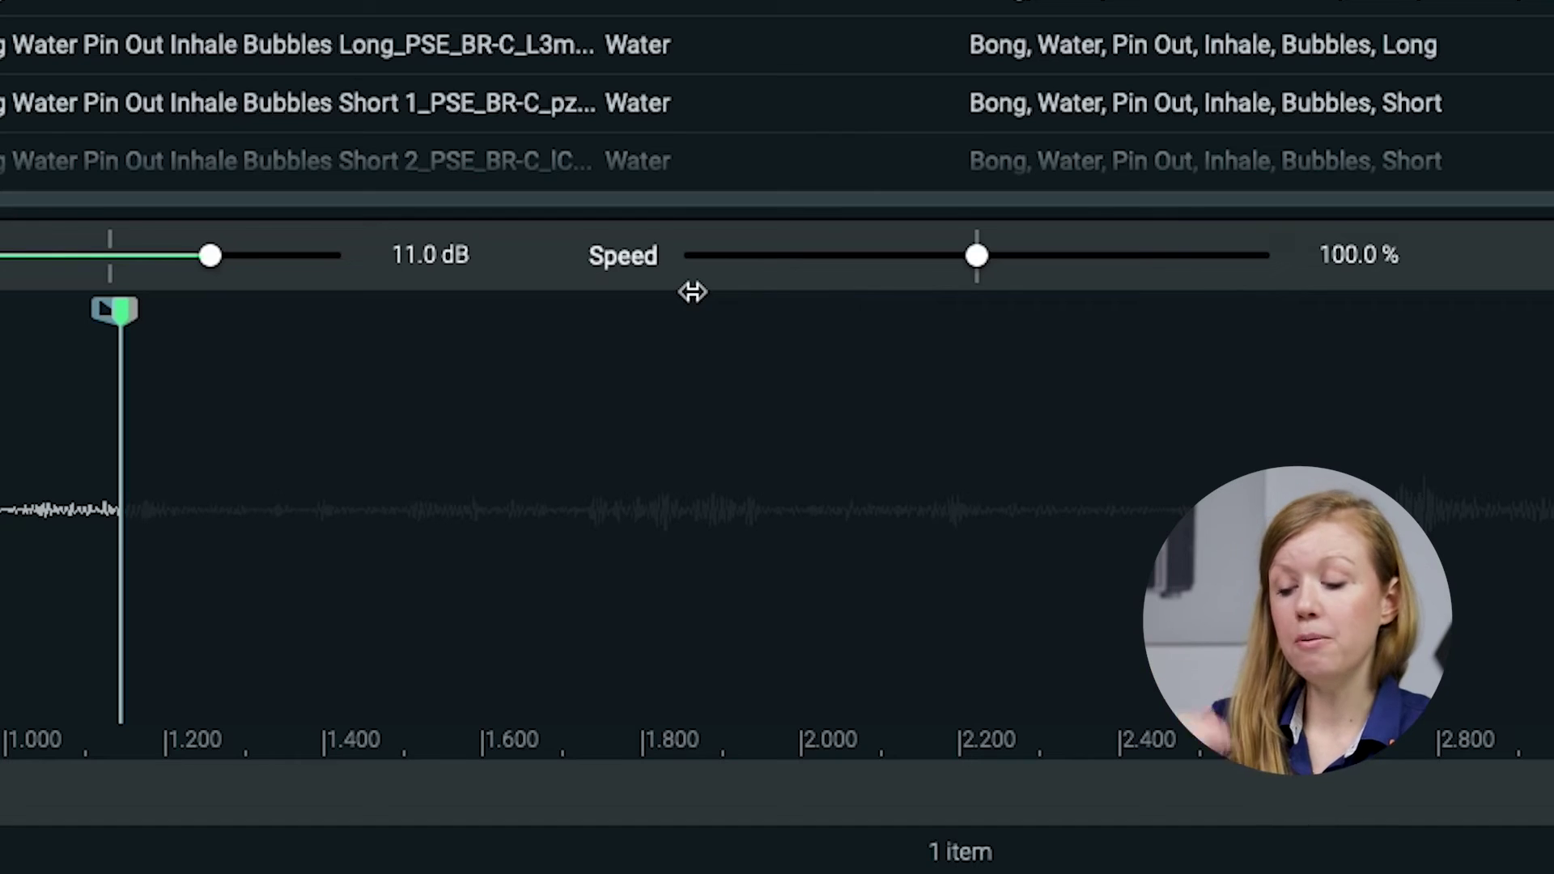
drag(988, 259, 861, 259)
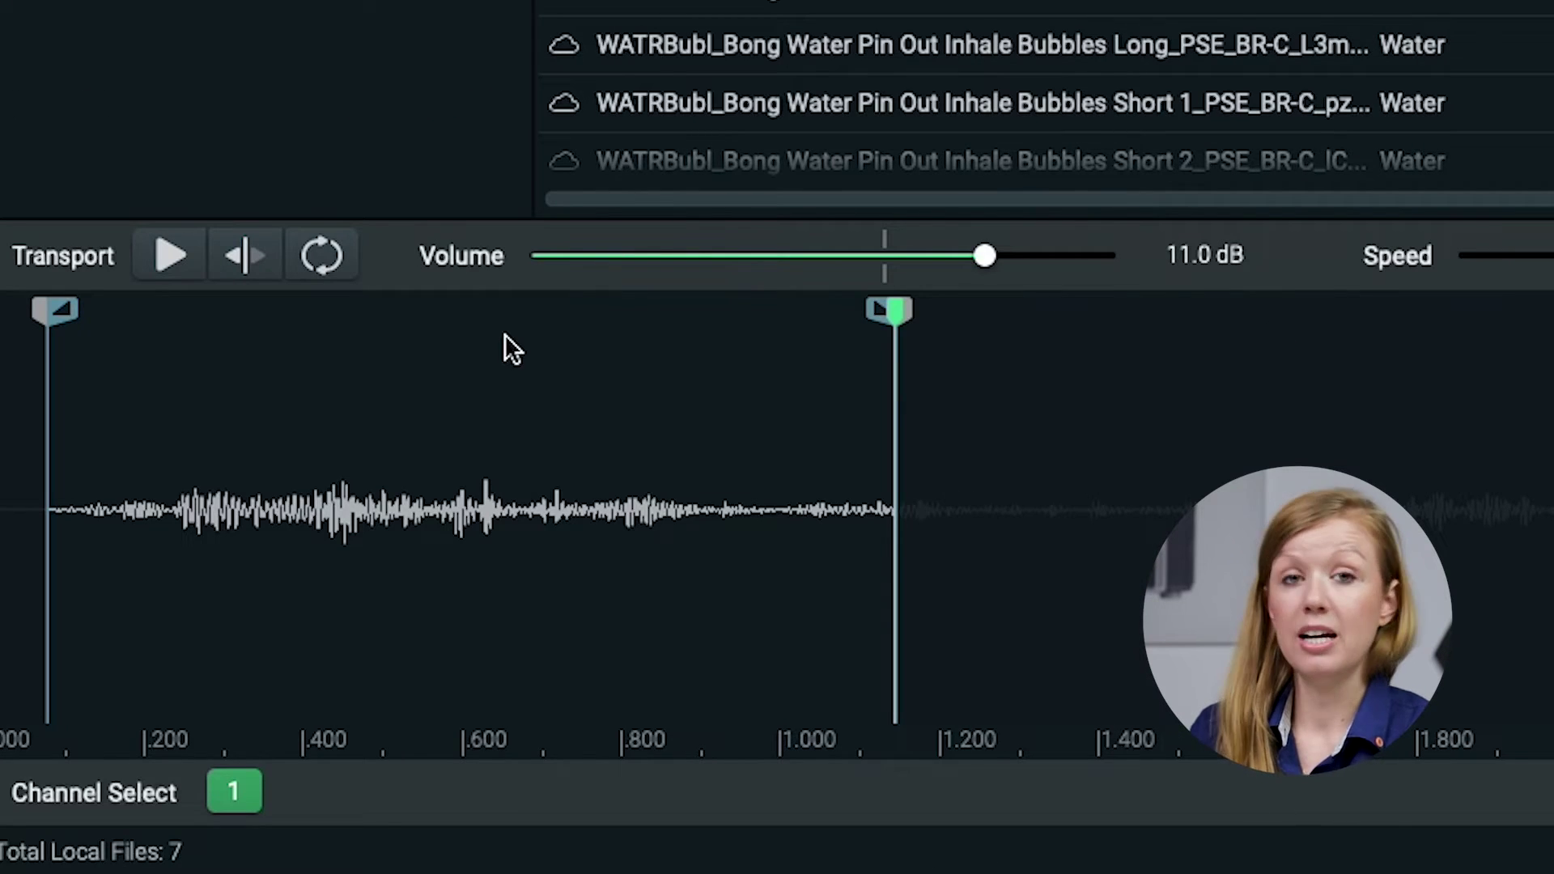
click(168, 258)
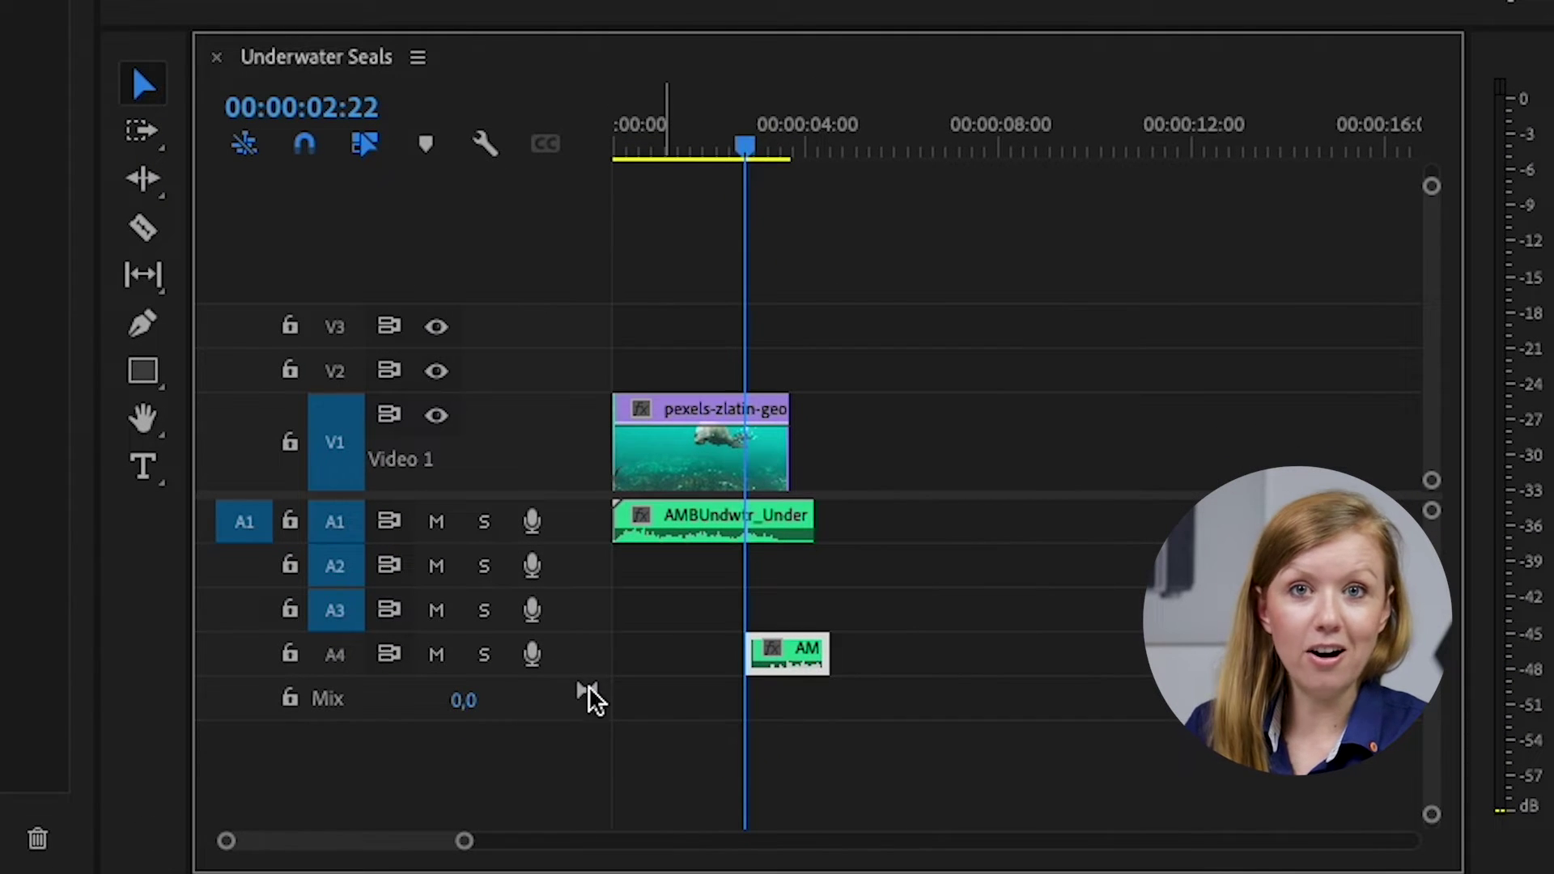
Move the 00:00:01:24 bubbles clip from A4 to 00:00:00:00 on track A2
drag(803, 681, 678, 578)
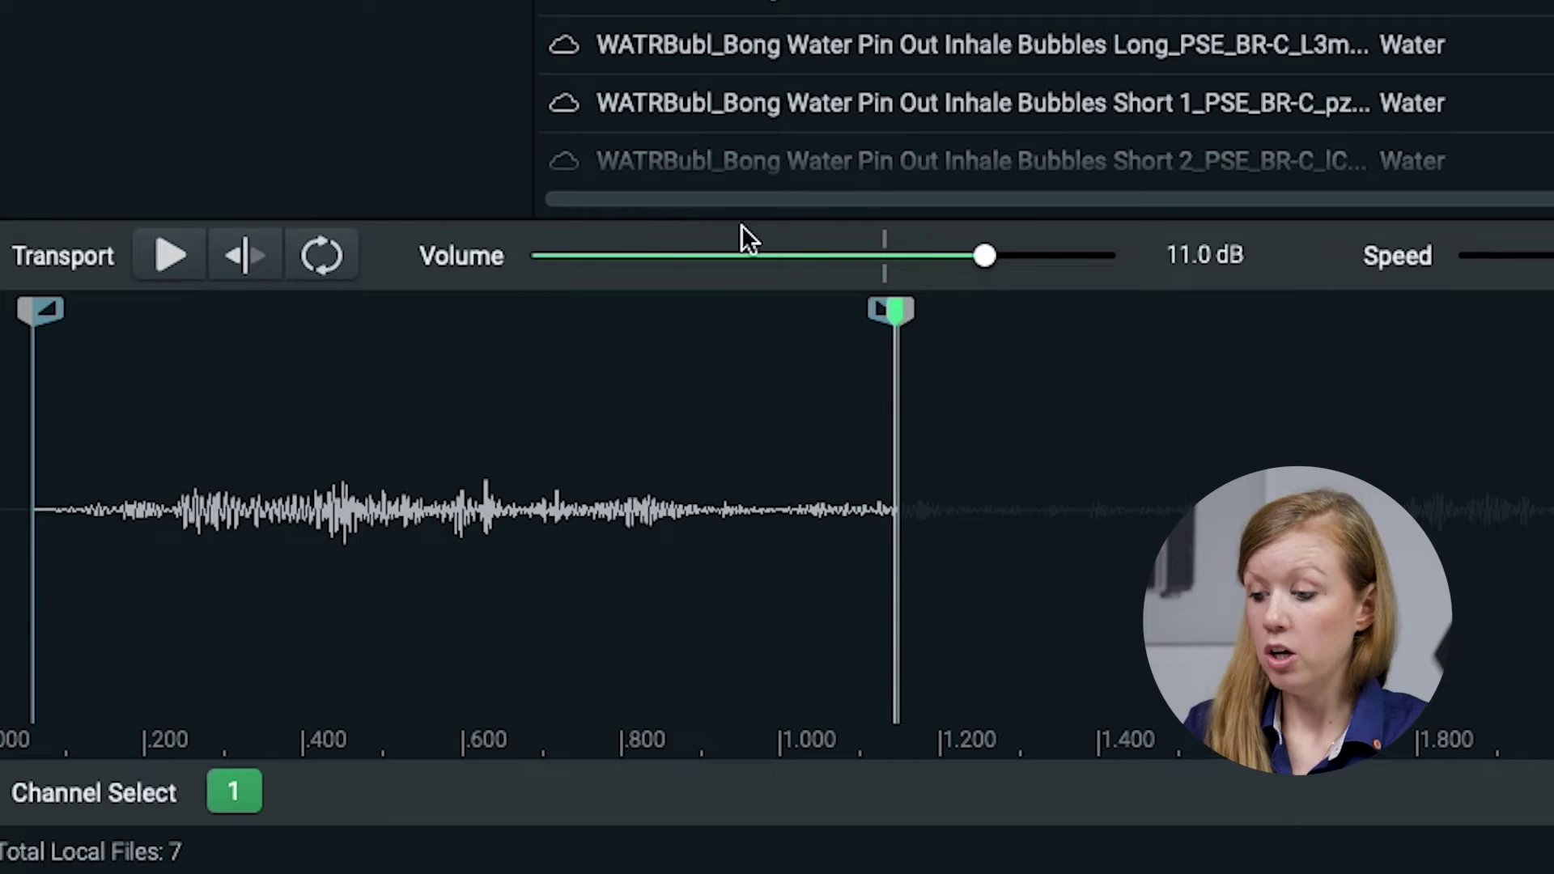
Reset the preview volume to 0.0 dB and toggle reverse on, then off again
alt+click(886, 254)
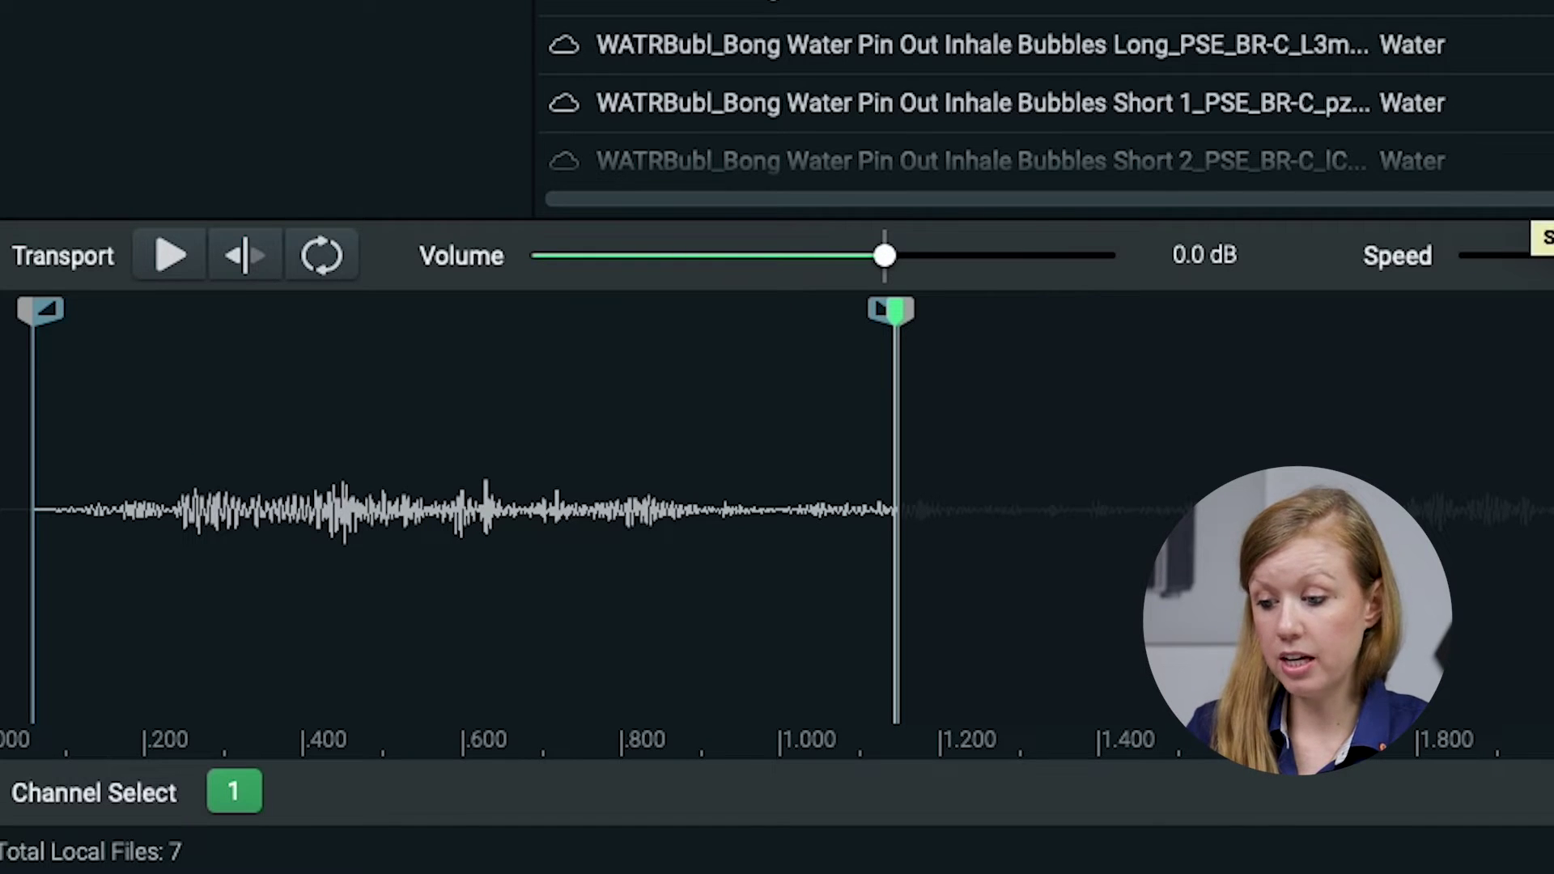
click(228, 275)
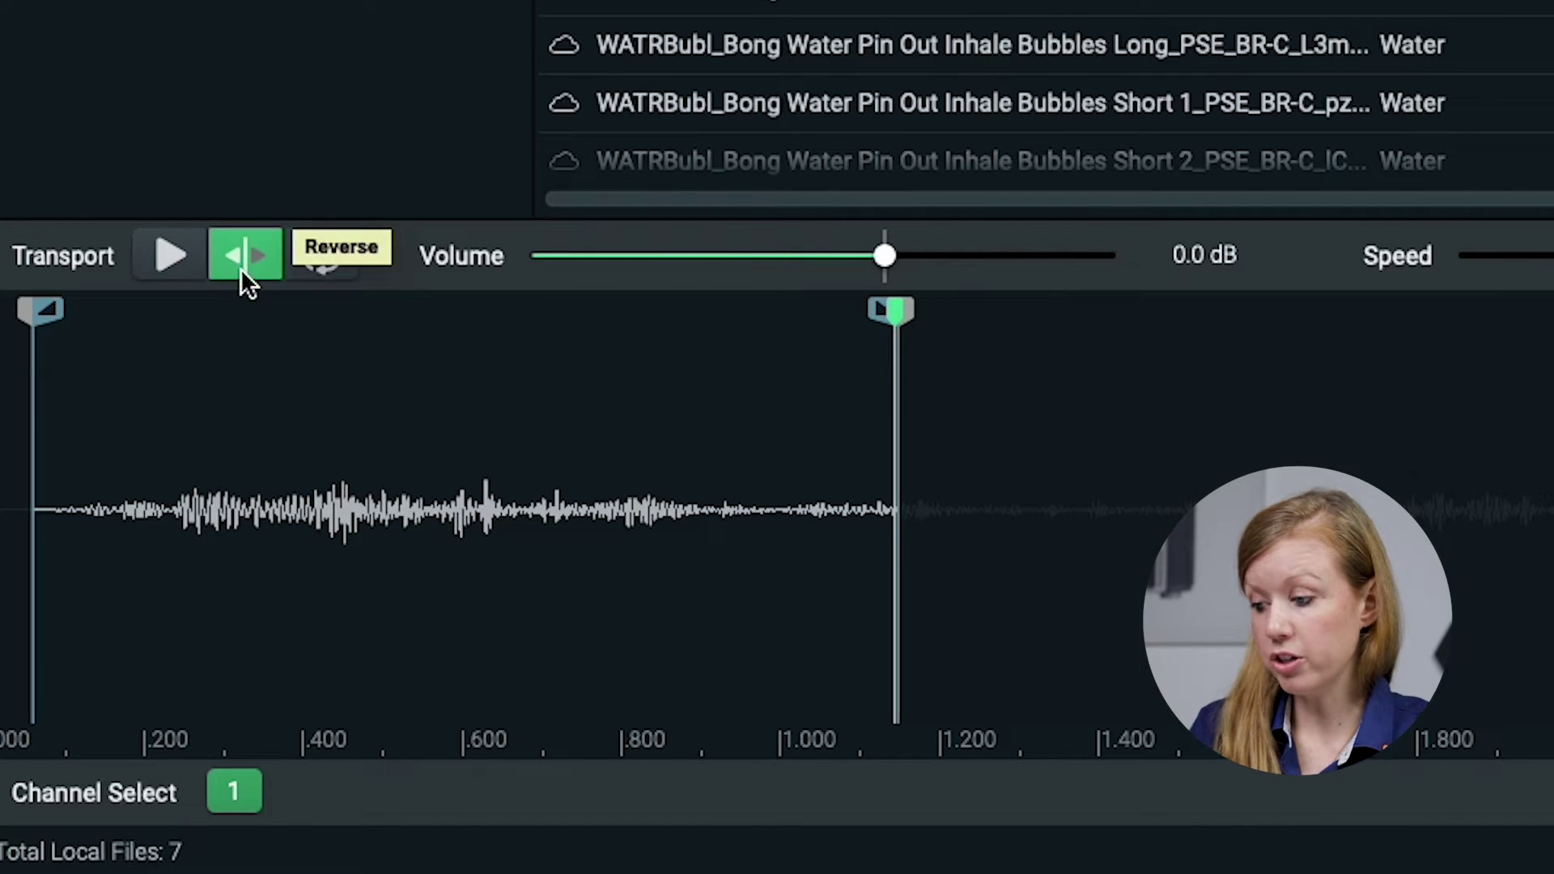
click(240, 269)
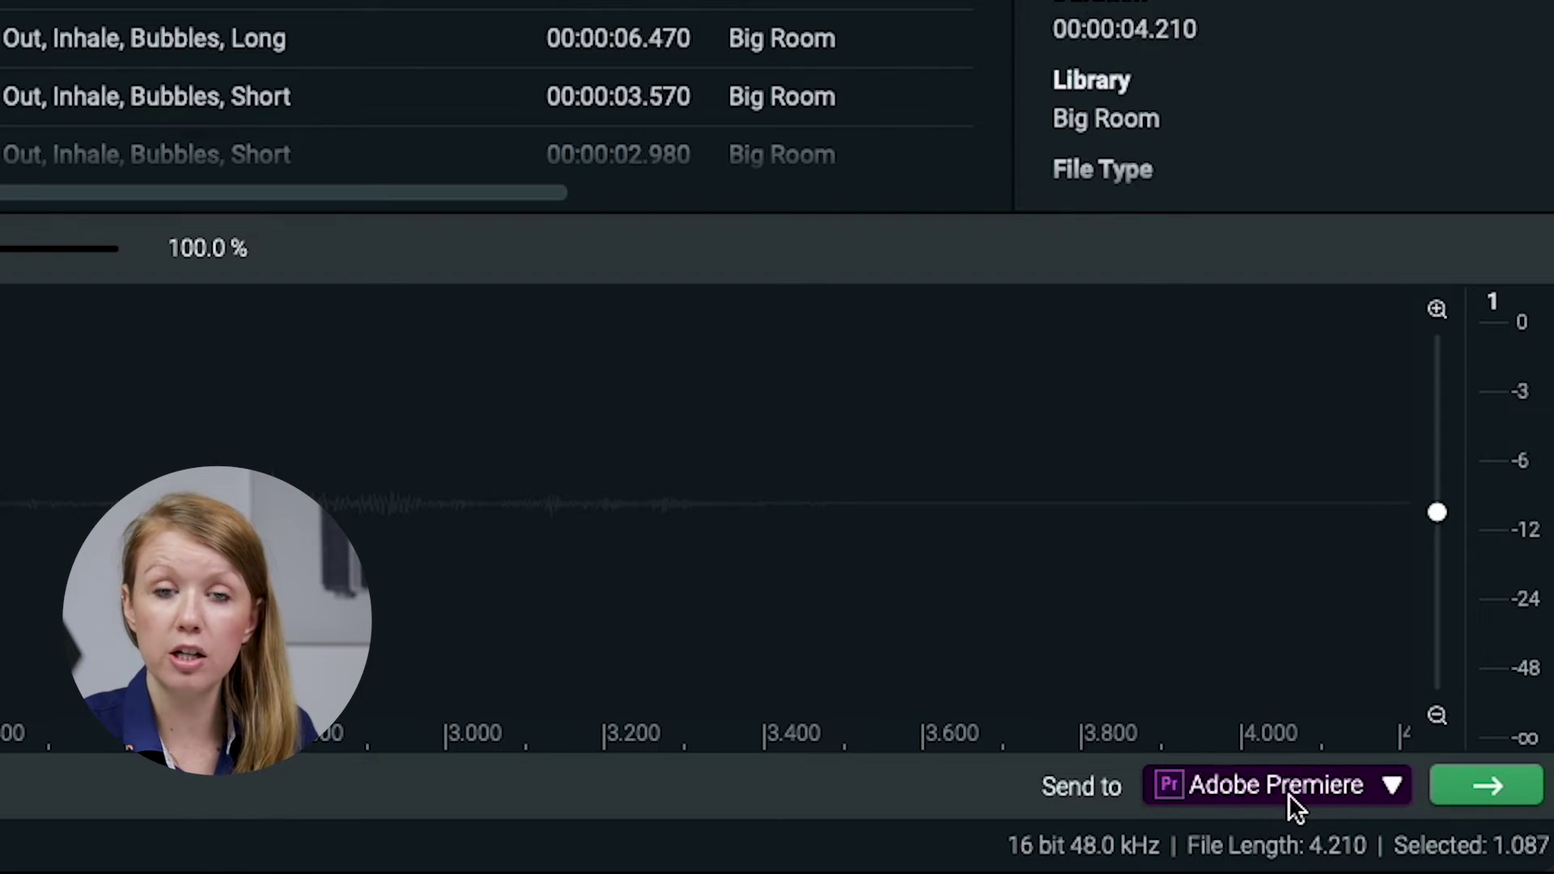
Switch the send destination through Pro Tools, Reaper and Drag & Drop, ending on Folder on Disk
click(1288, 789)
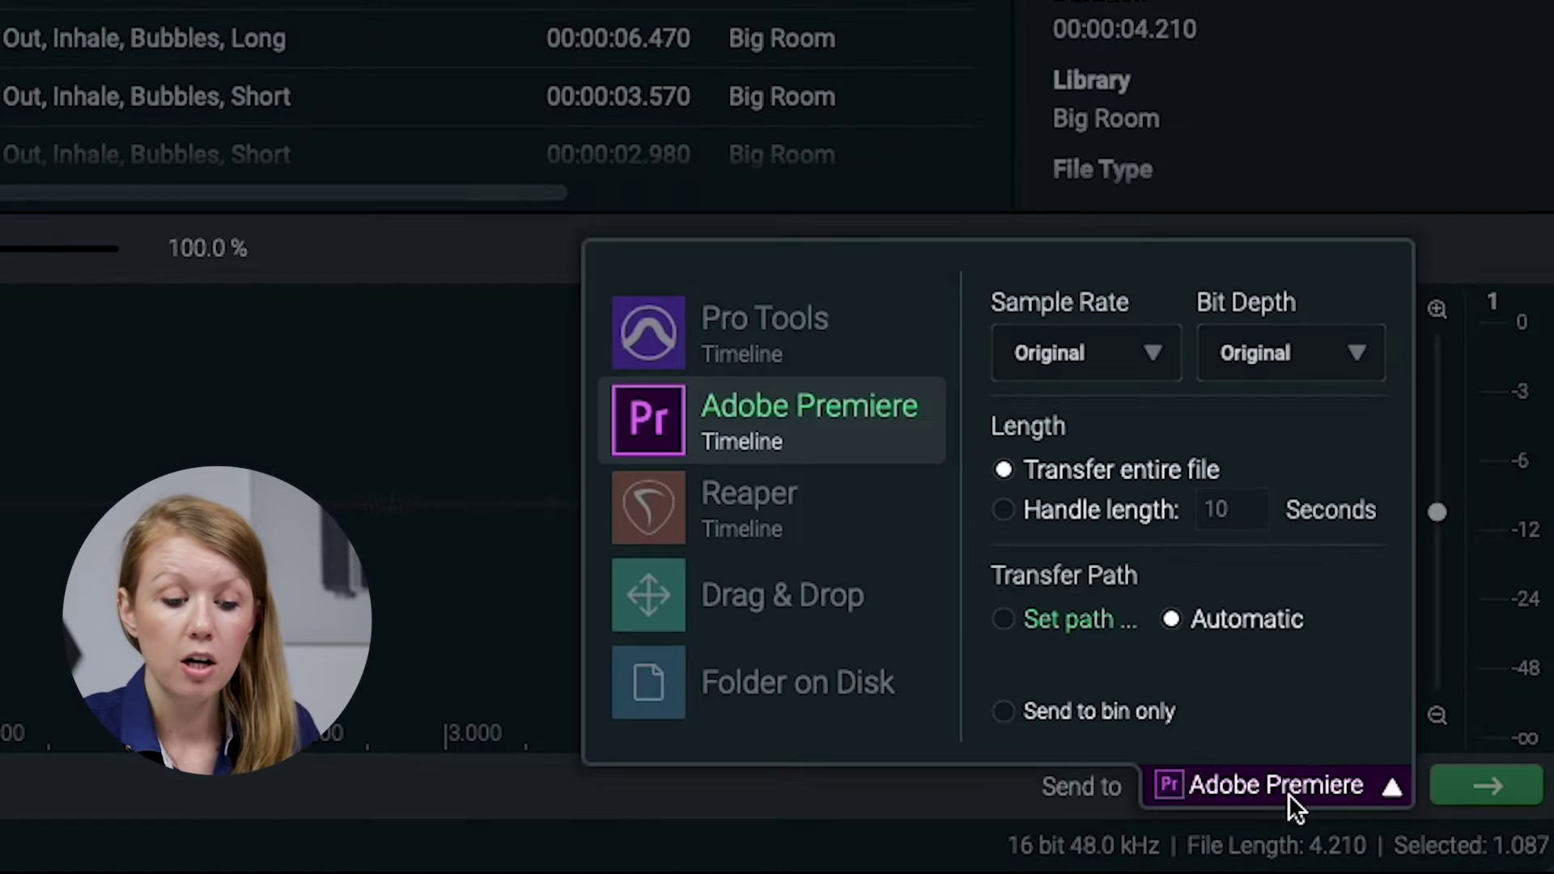
click(809, 353)
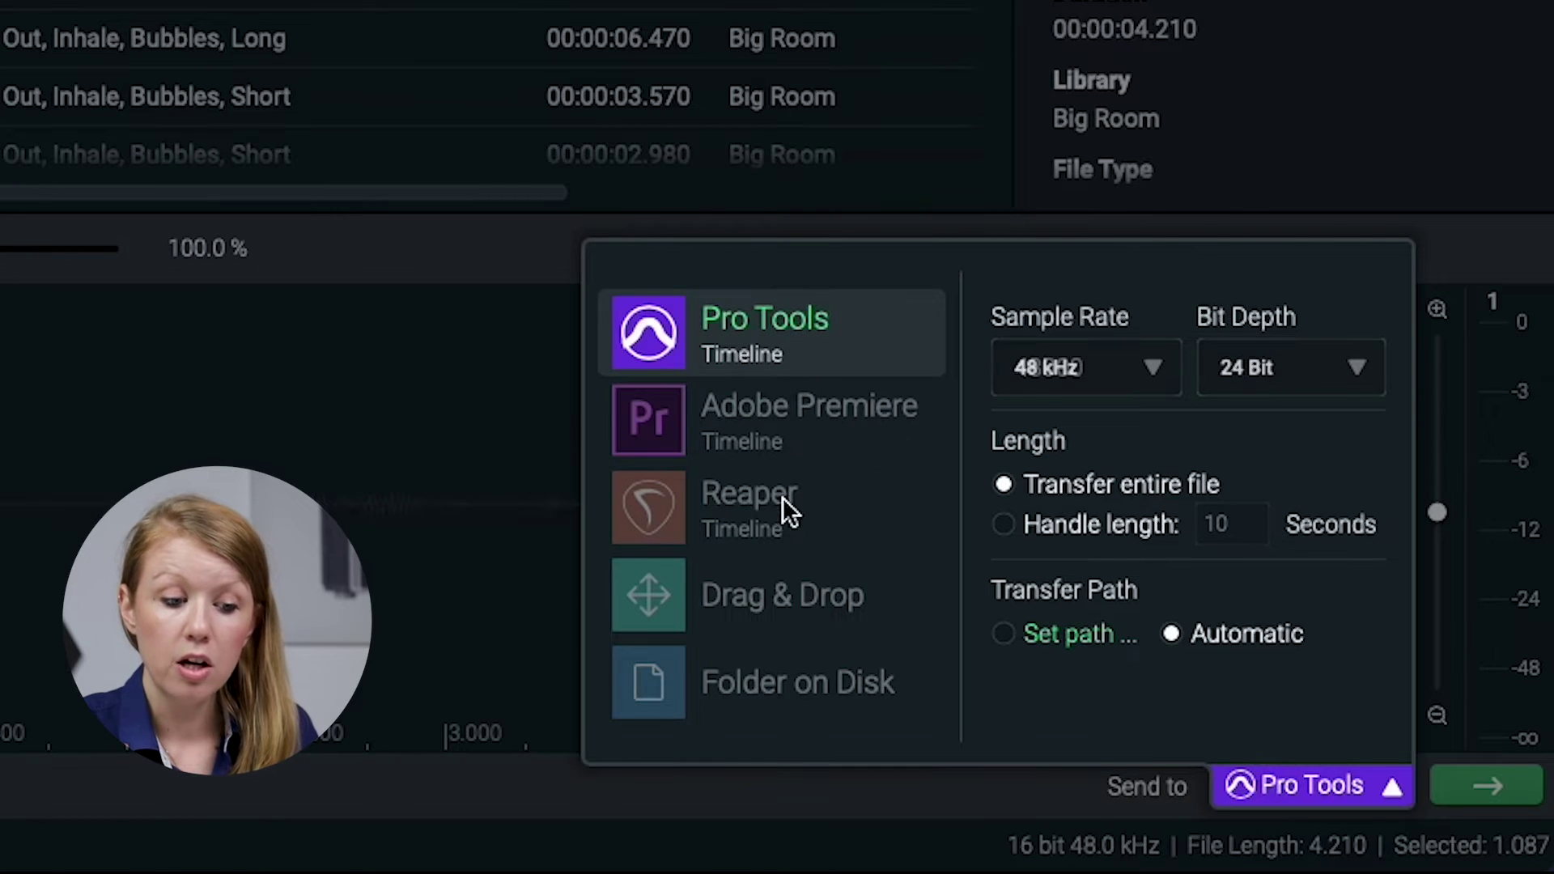
click(779, 521)
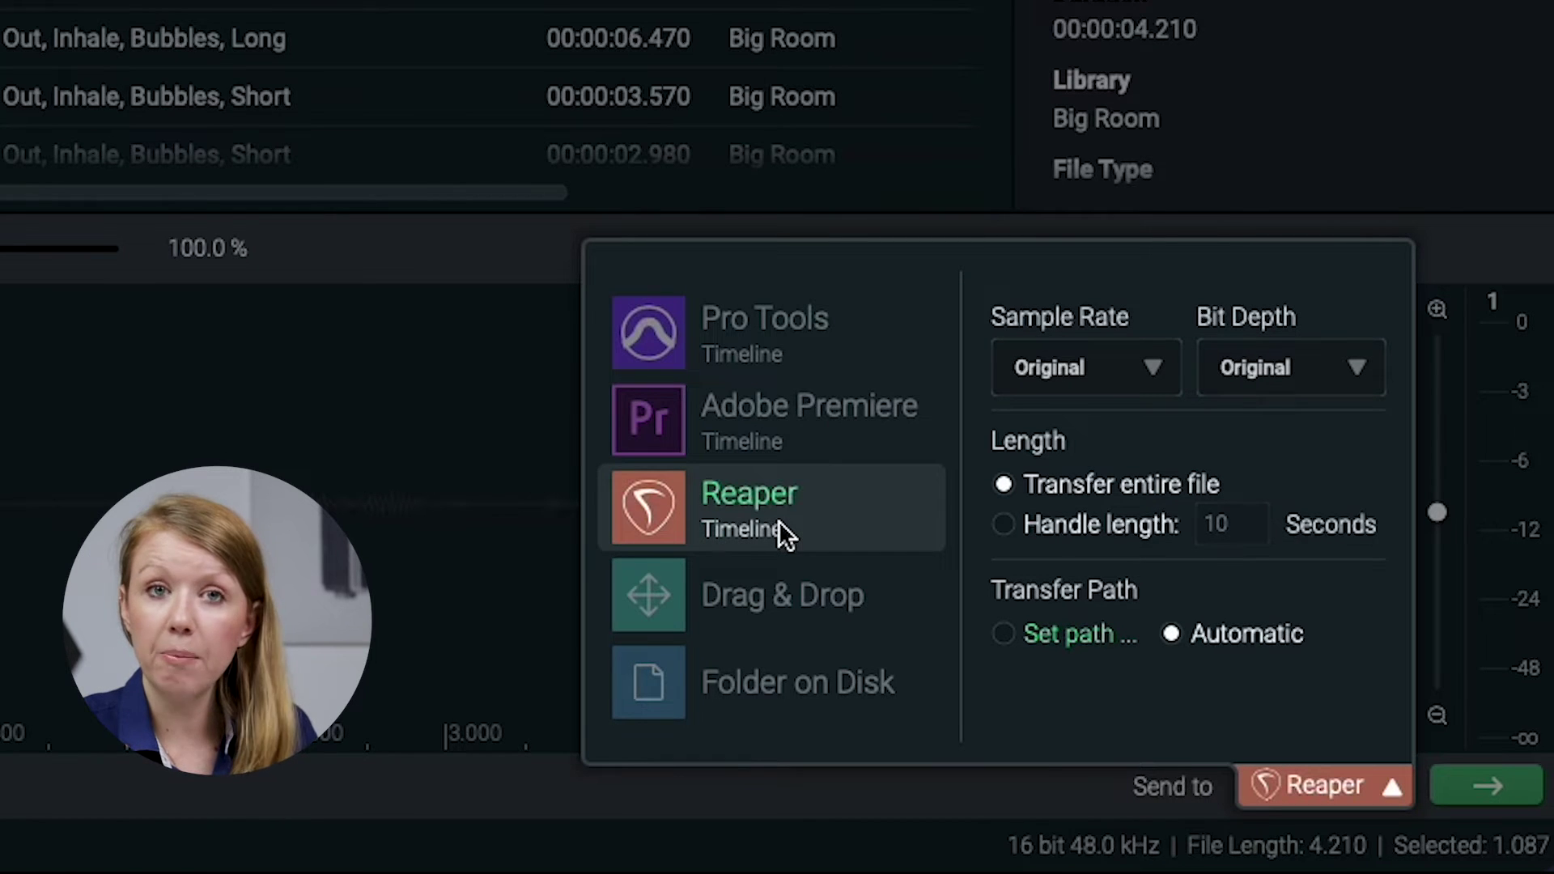
click(775, 622)
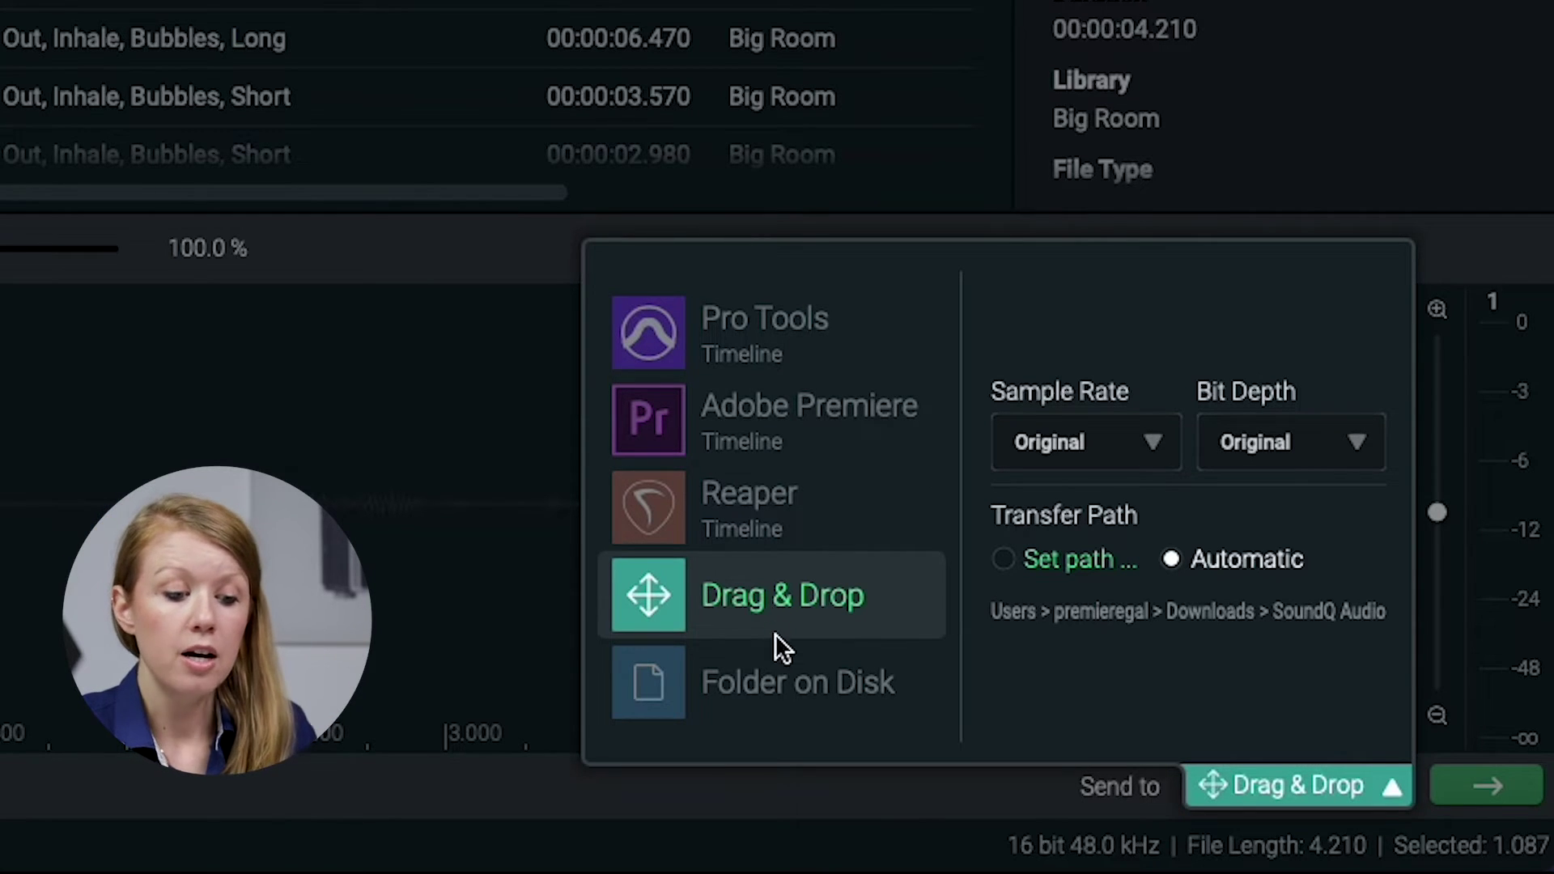
click(780, 684)
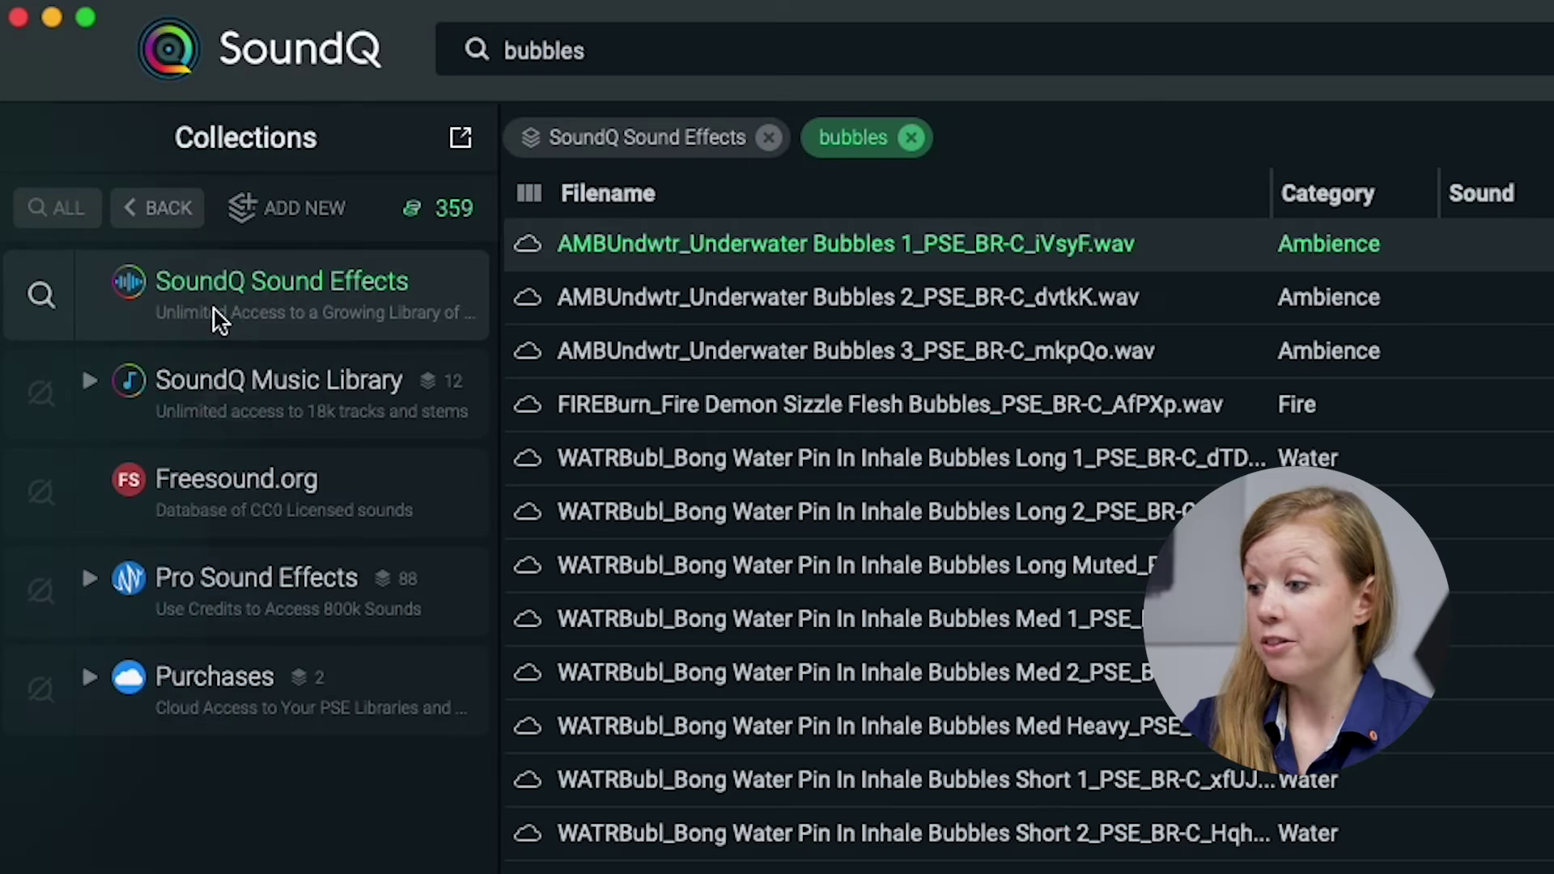
Include SoundQ Music Library and all collections in the bubbles search, excluding Freesound.org and Pro Sound Effects
click(36, 415)
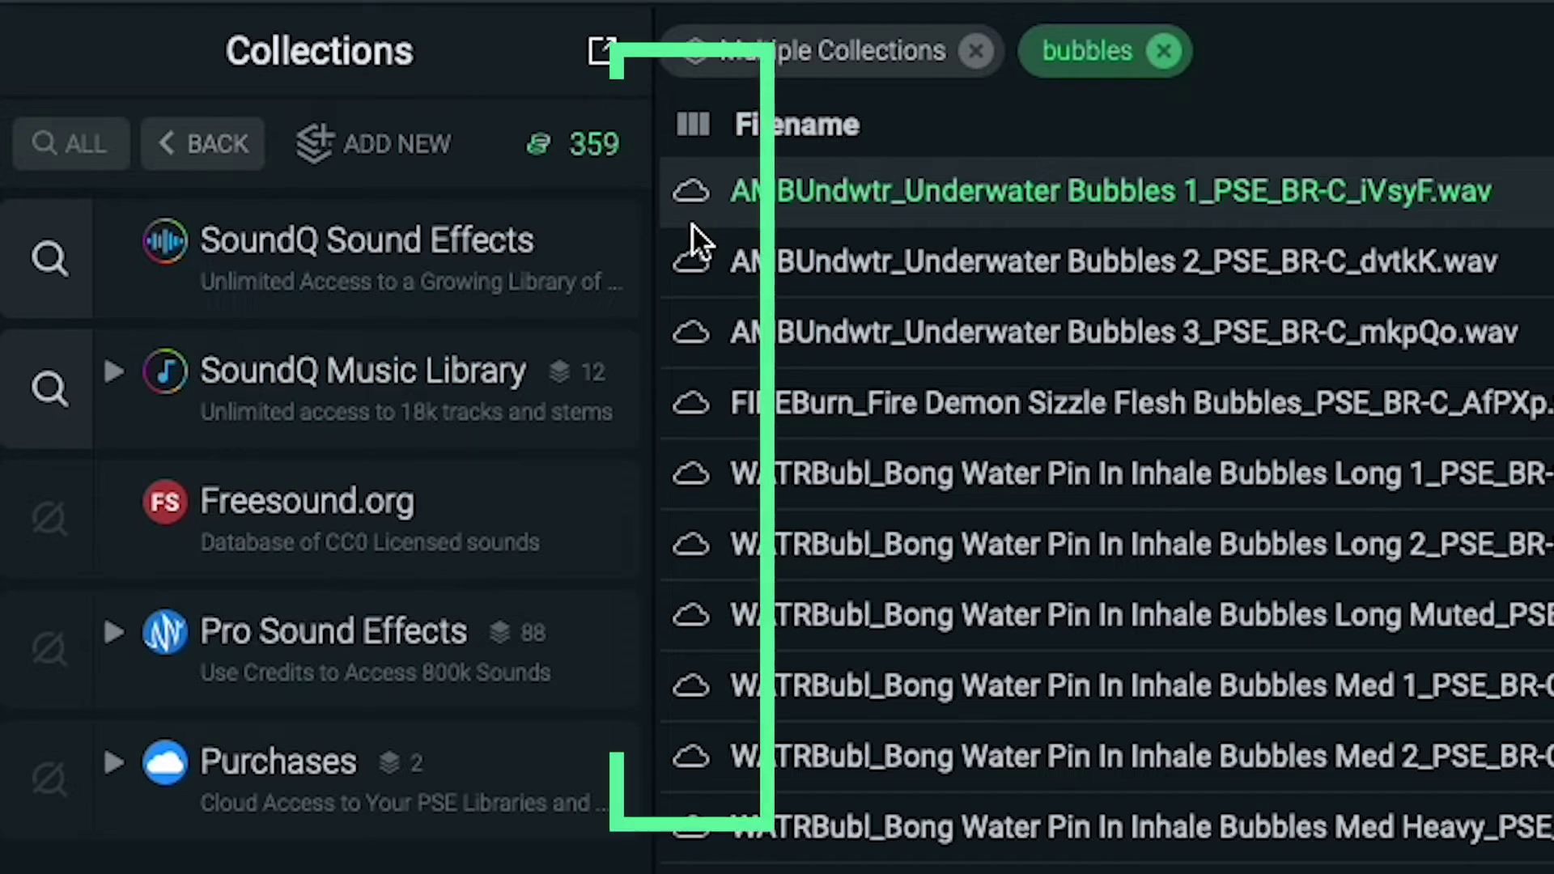
scroll(698, 716, down, 10)
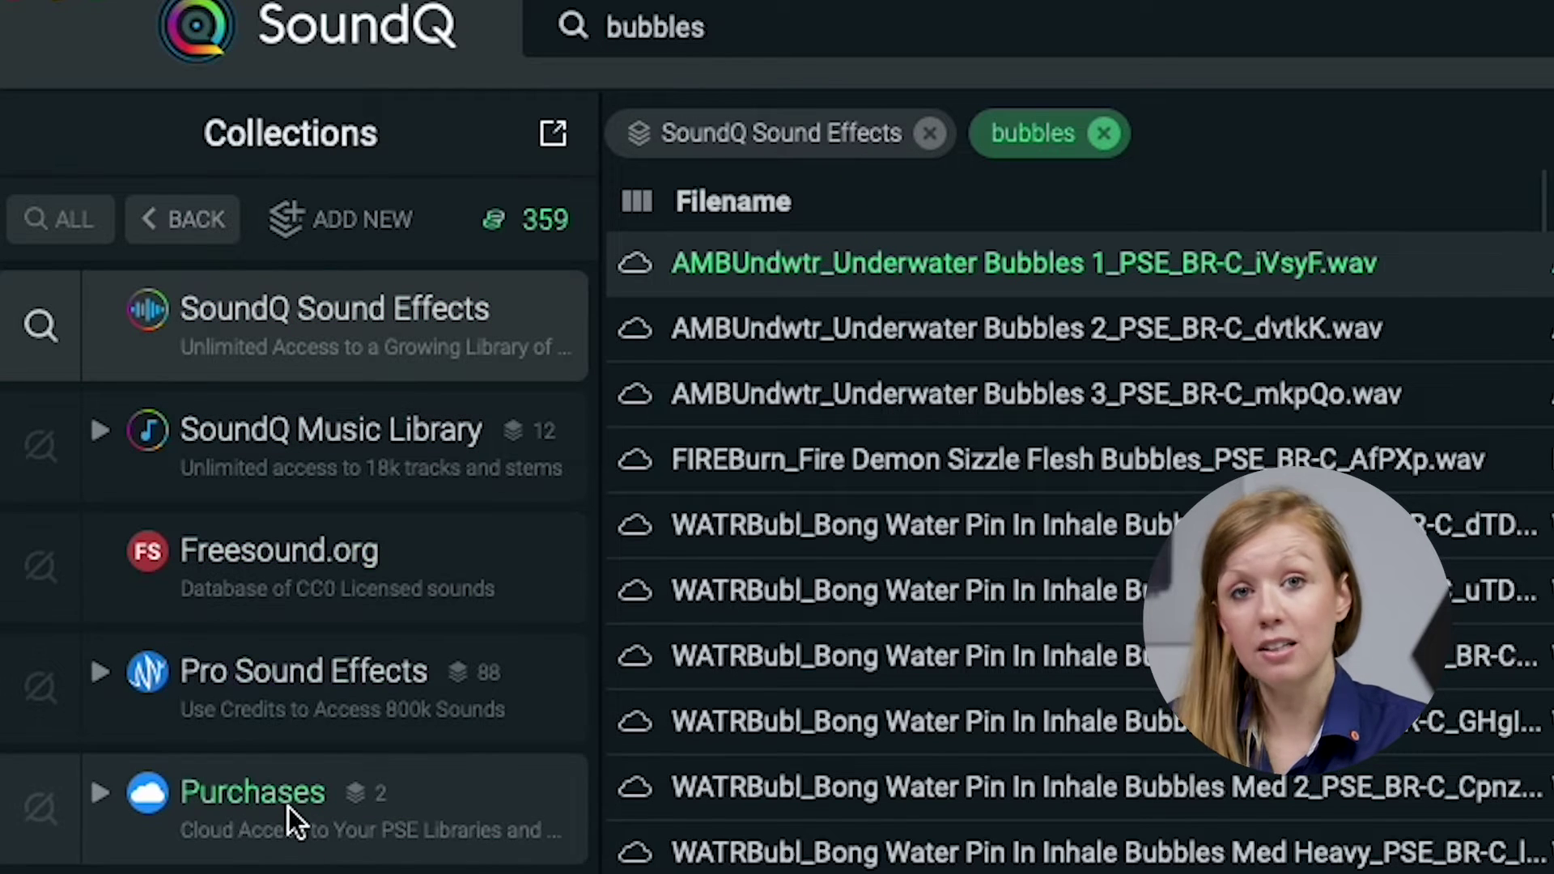
shift+click(288, 808)
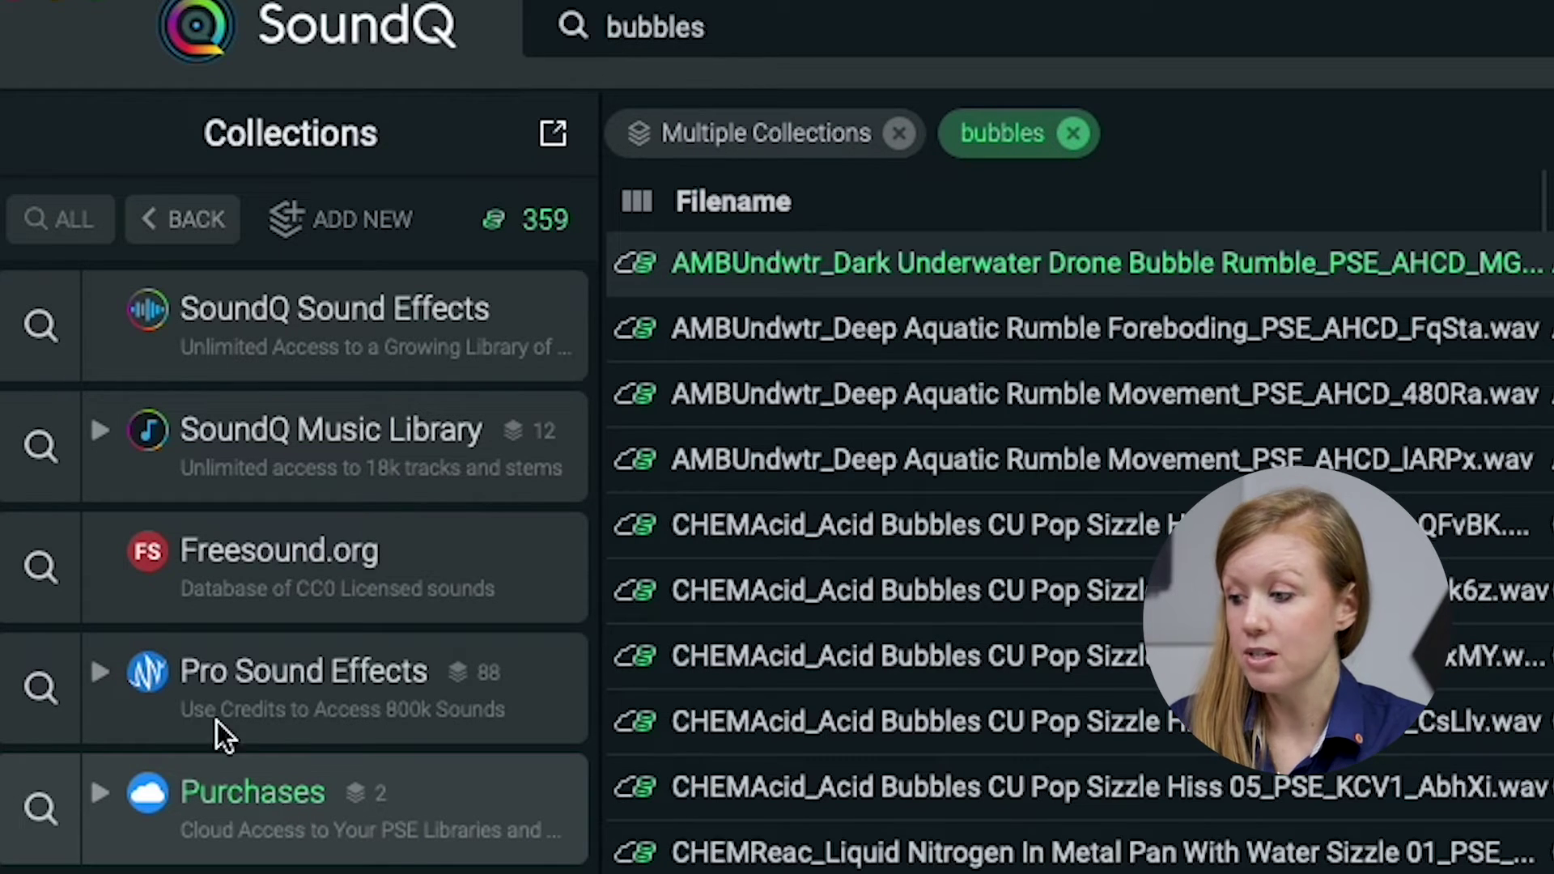
click(41, 571)
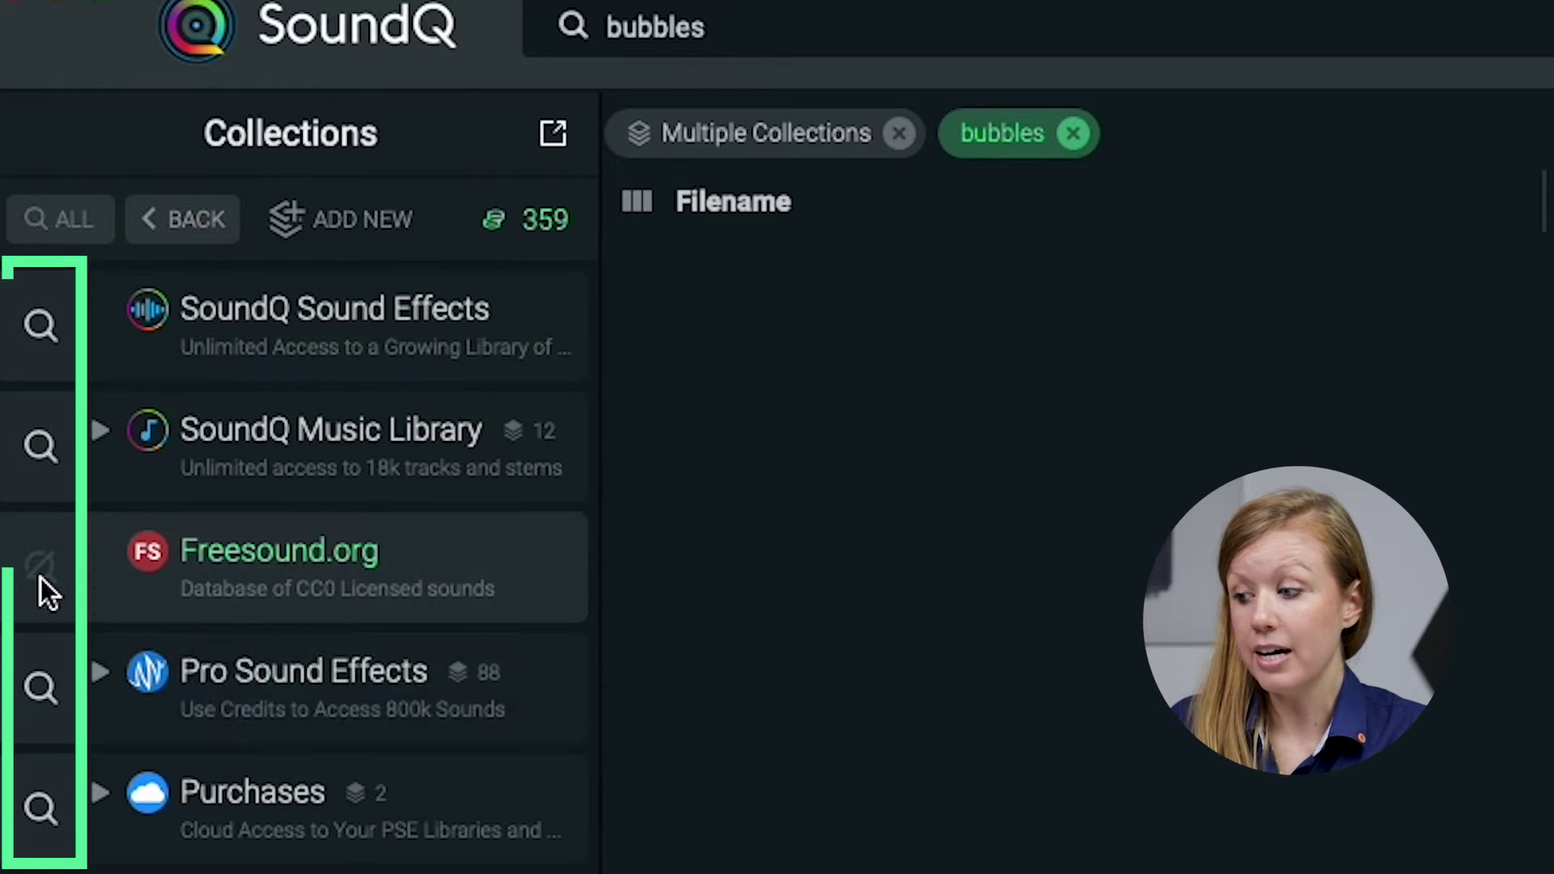
click(40, 688)
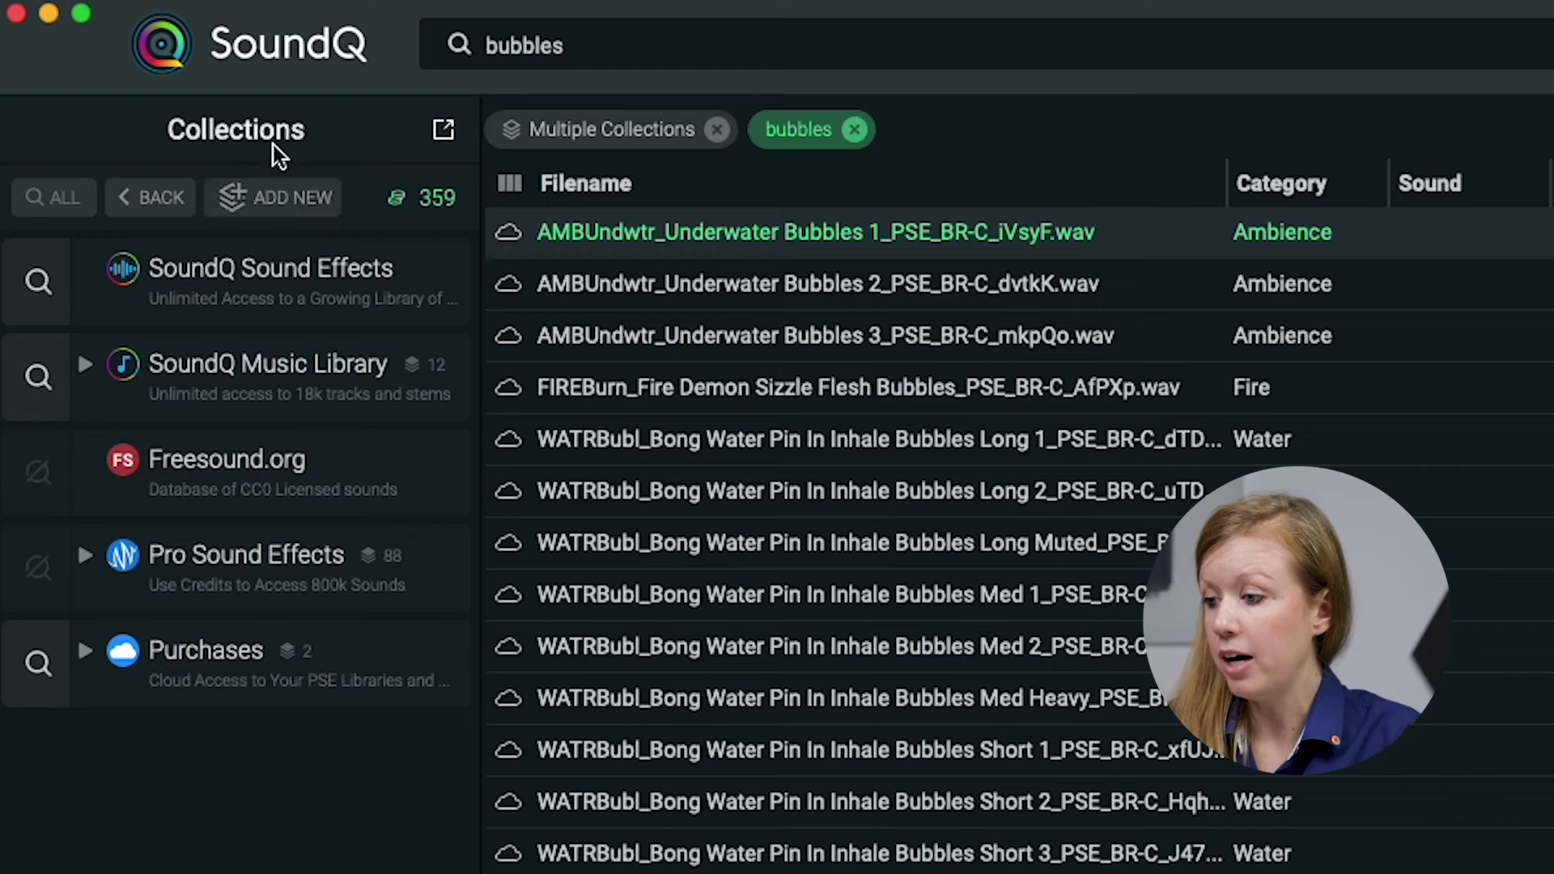
Create a new collection named Favorites
click(274, 217)
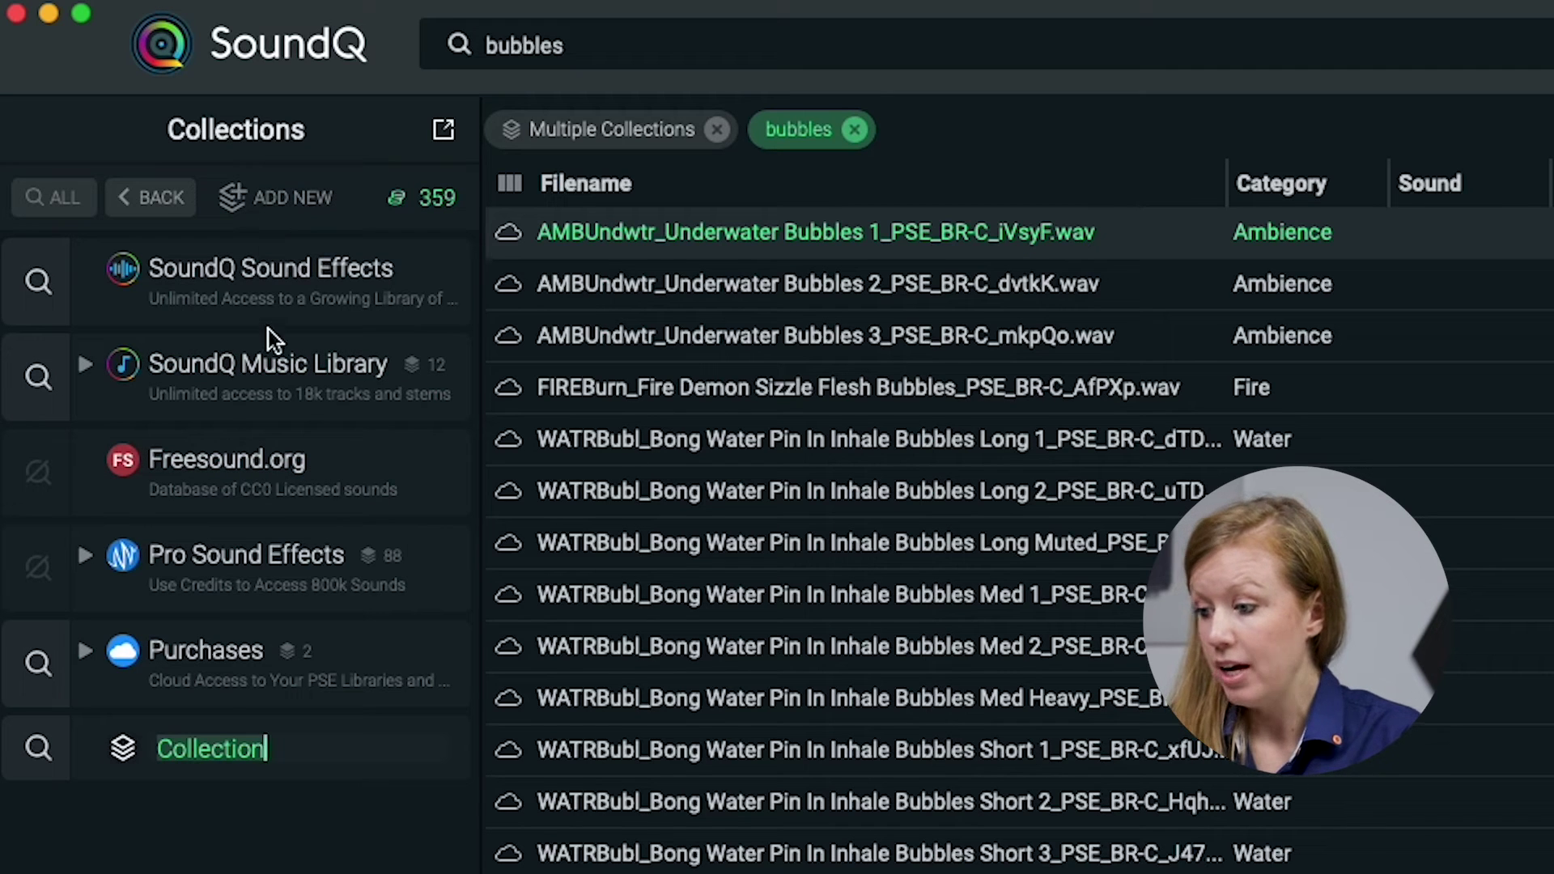
key(BackSpace)
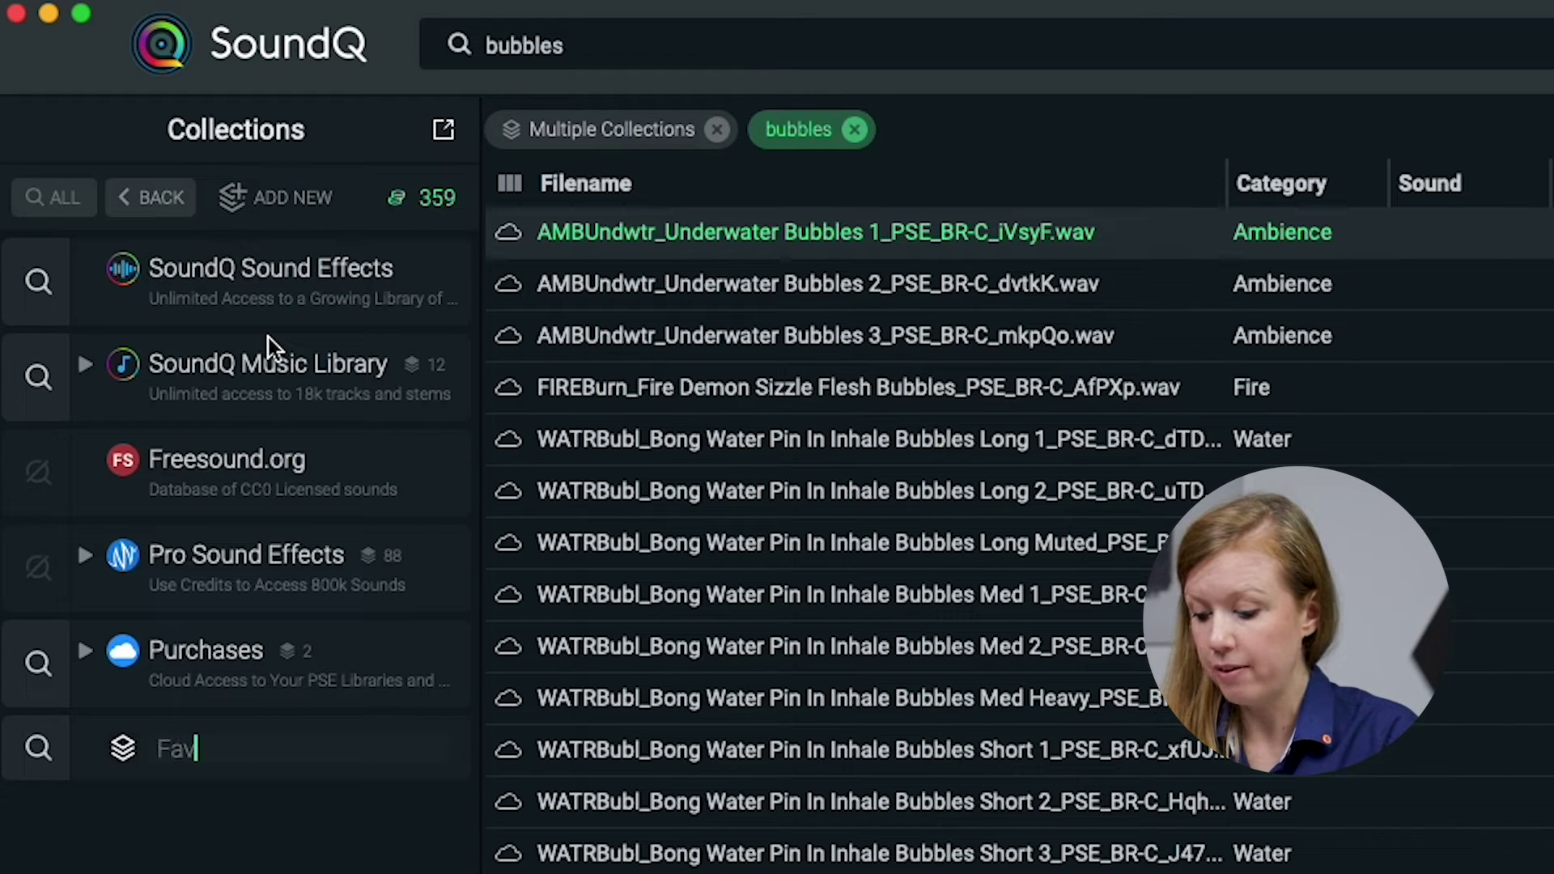
text(Favorites)
key(Return)
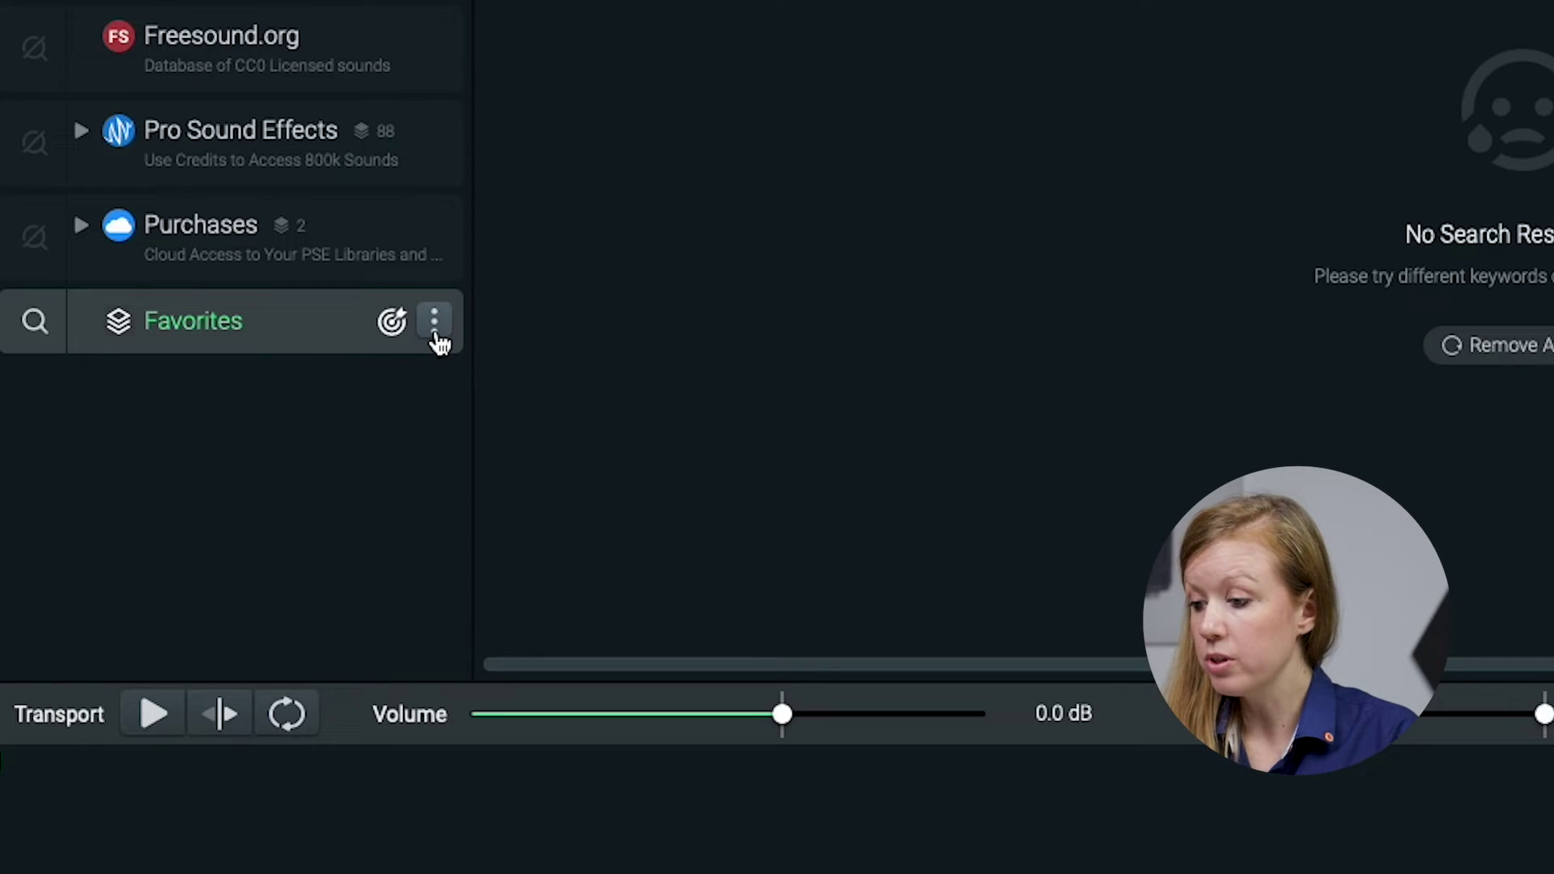
Give Favorites an indigo colour and check-badge icon, then add another new collection
click(434, 327)
click(623, 461)
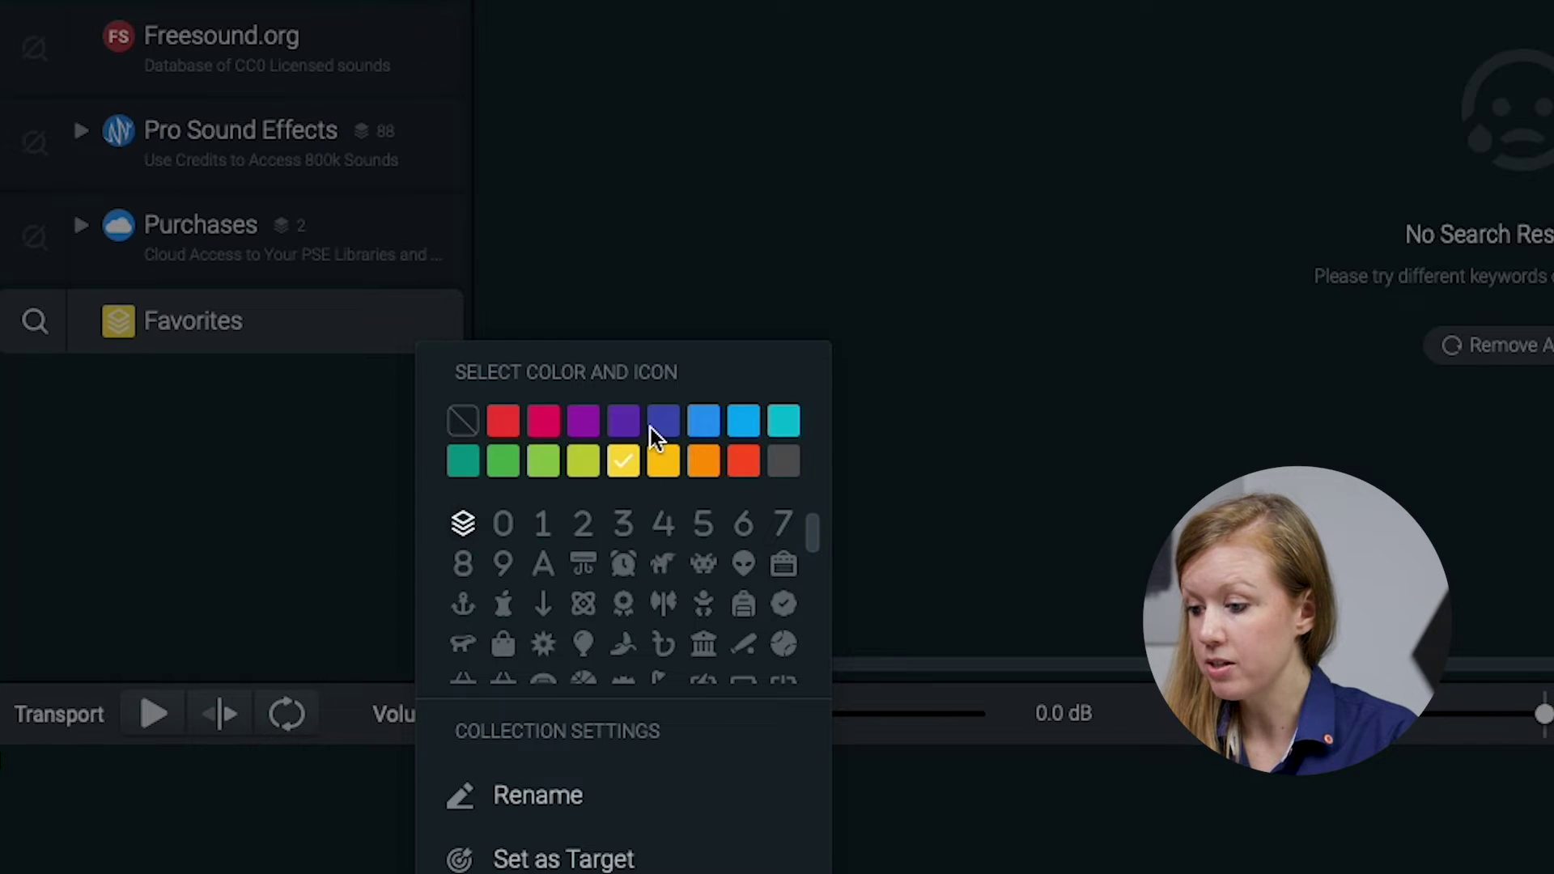
click(664, 431)
scroll(722, 611, down, 1)
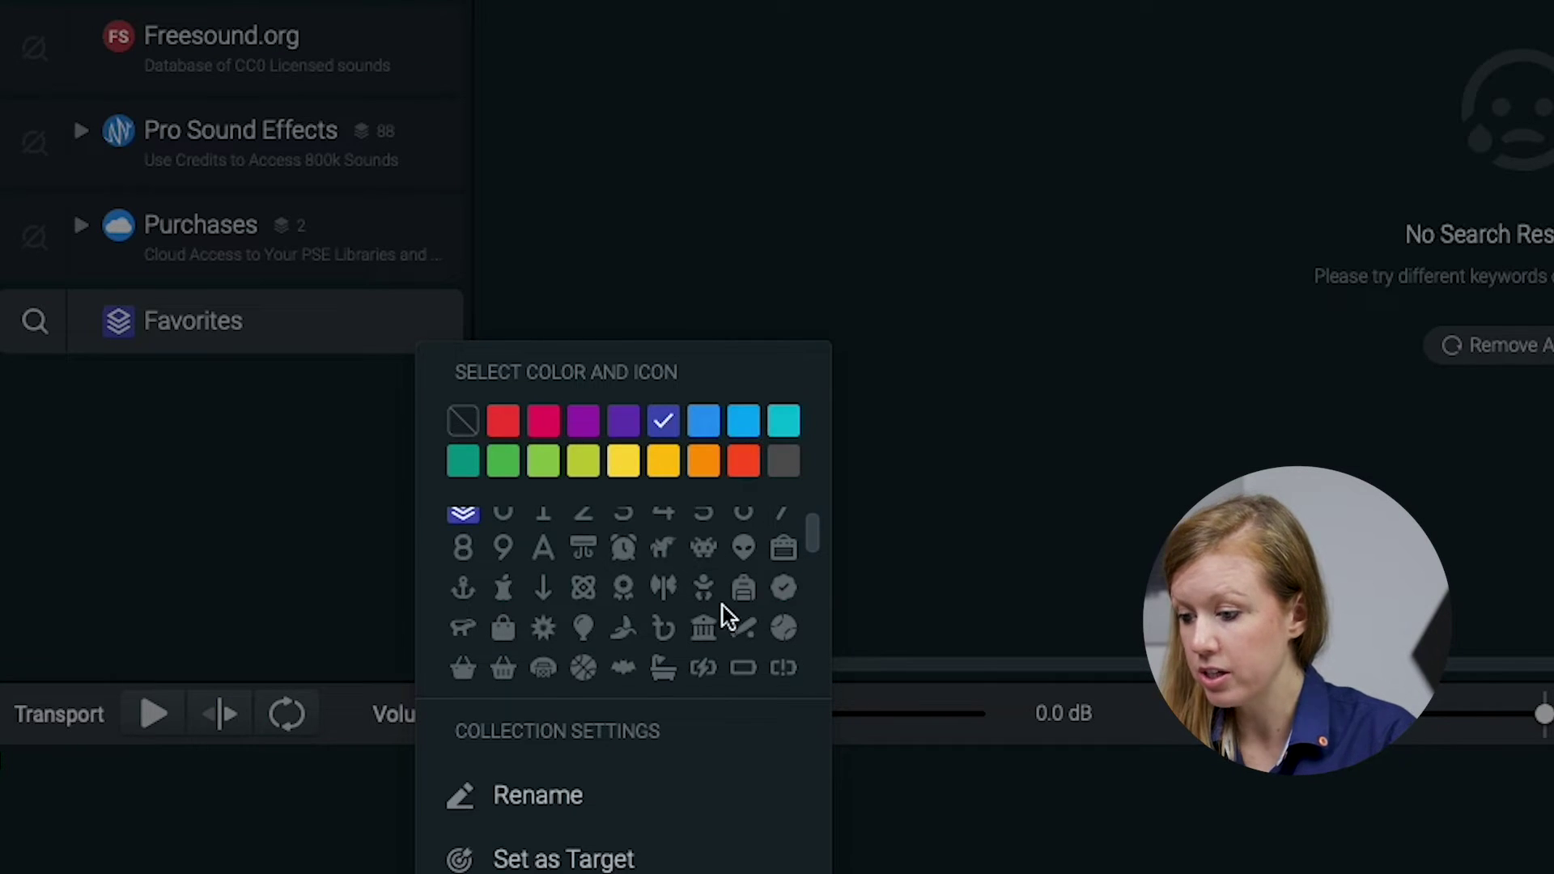
click(784, 589)
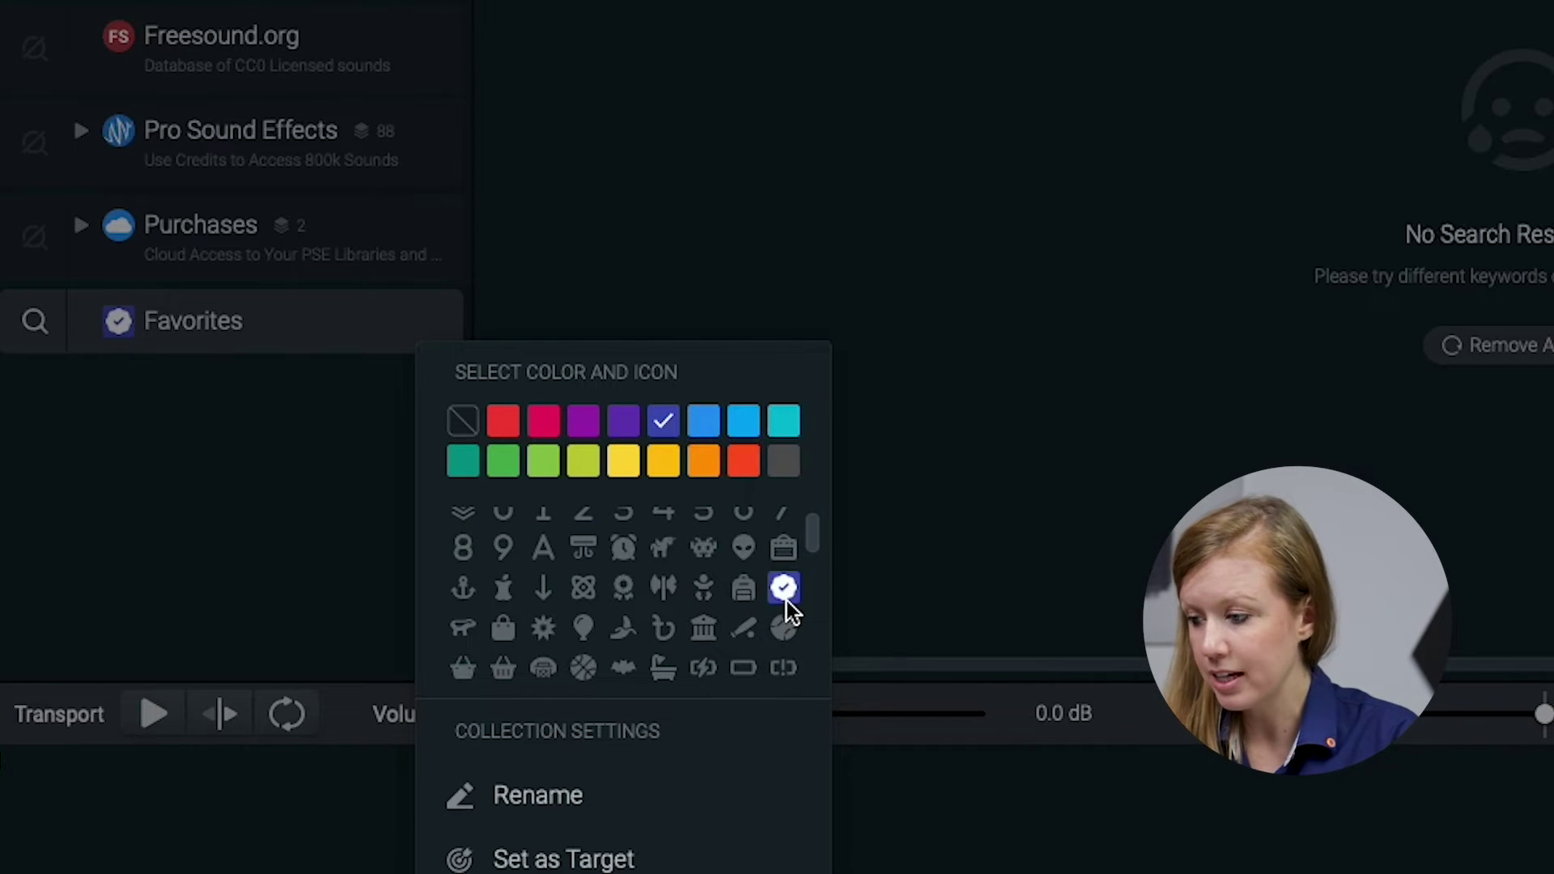
click(277, 503)
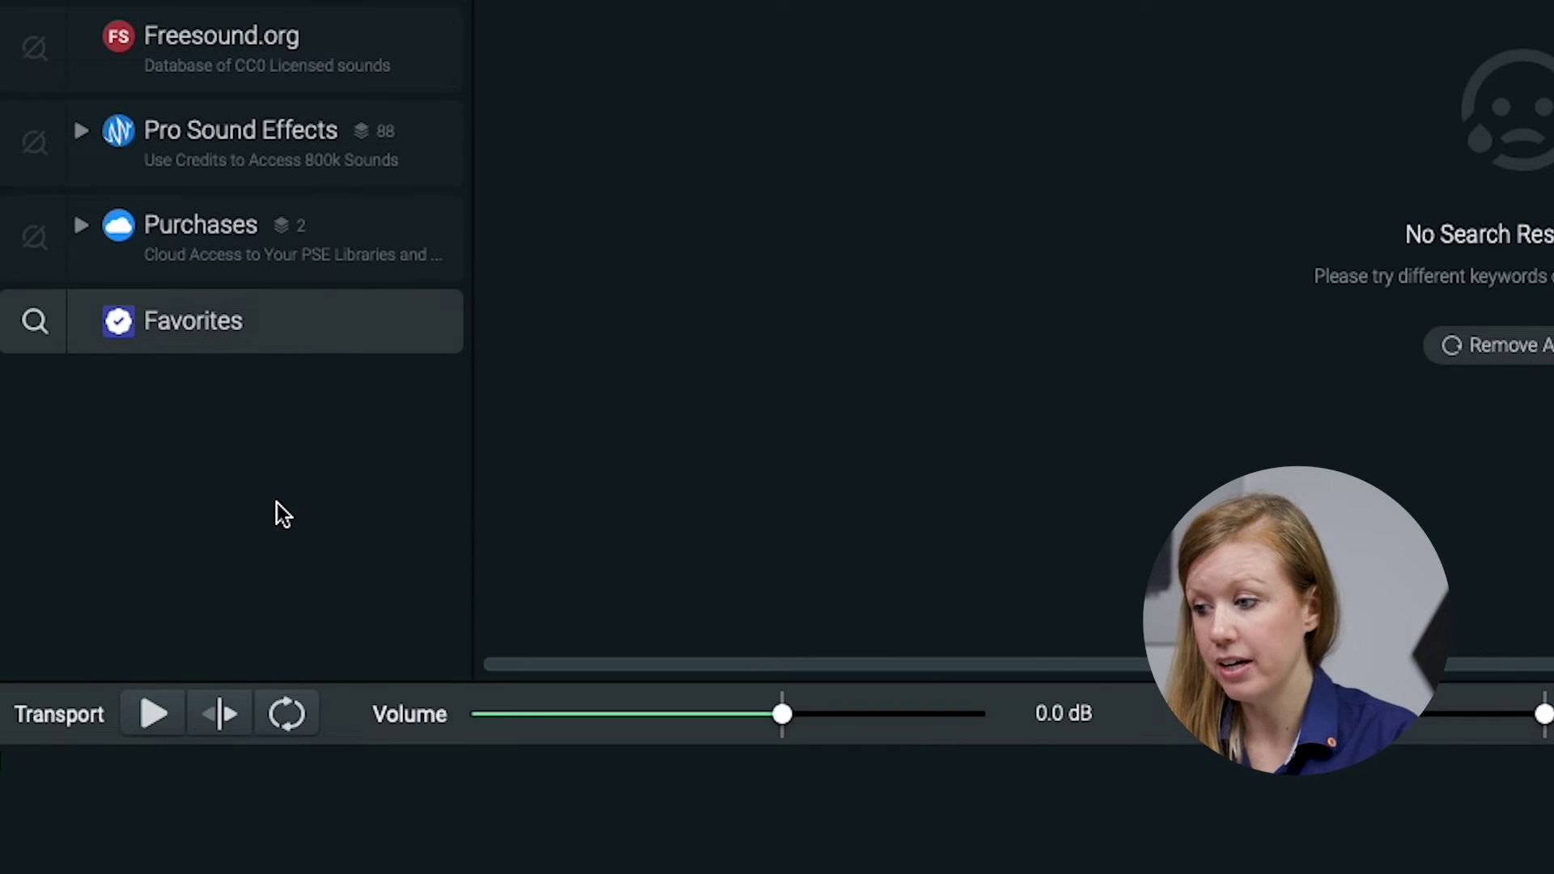
click(262, 0)
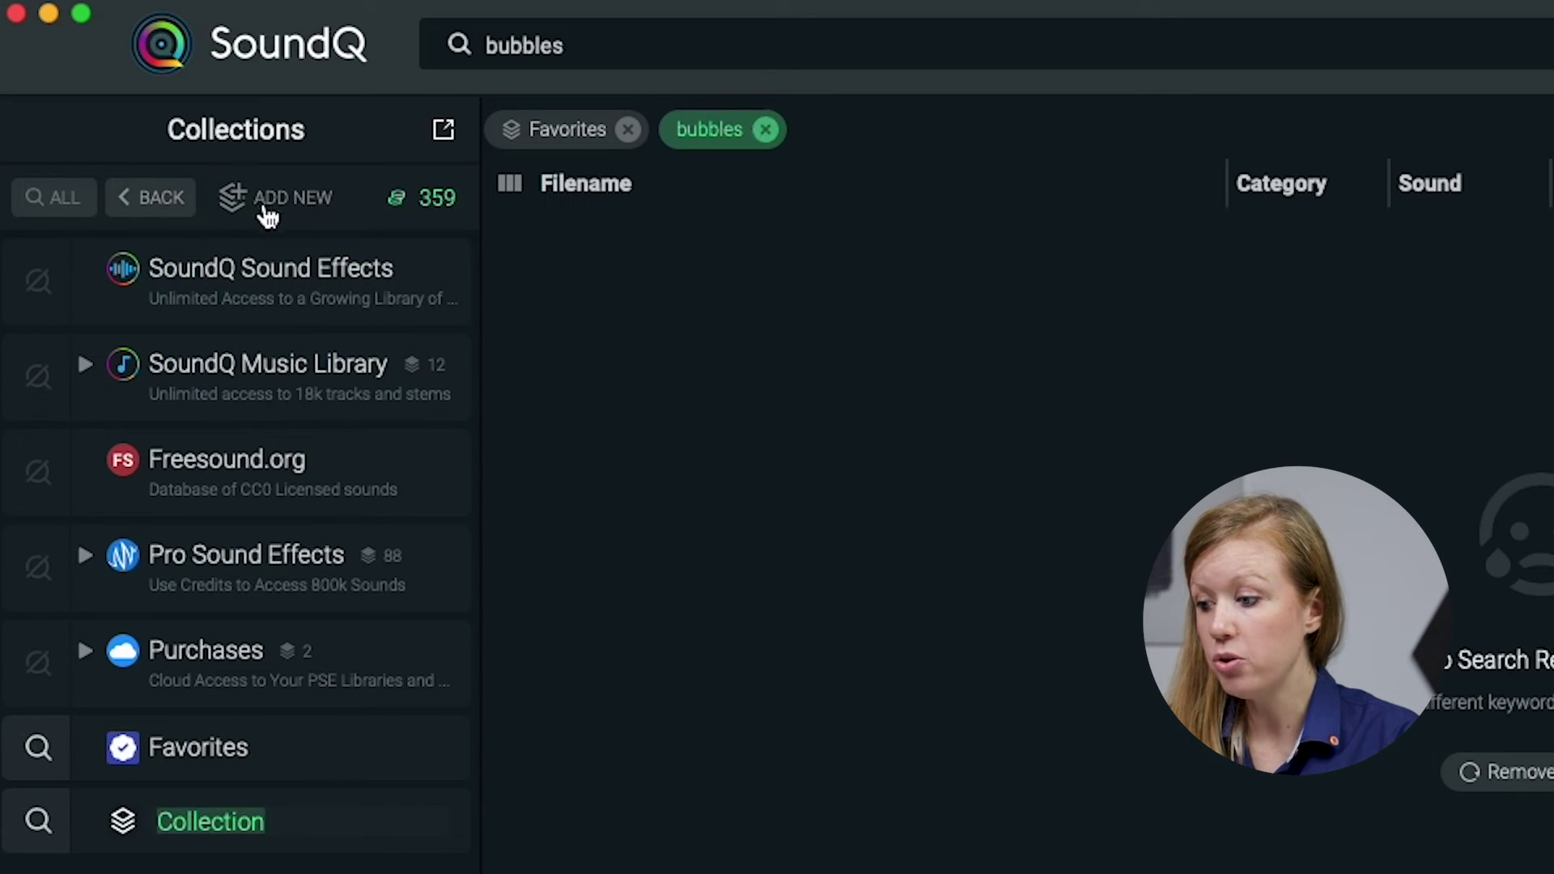
Rename the new collection to Underwater and move it into Favorites
key(BackSpace)
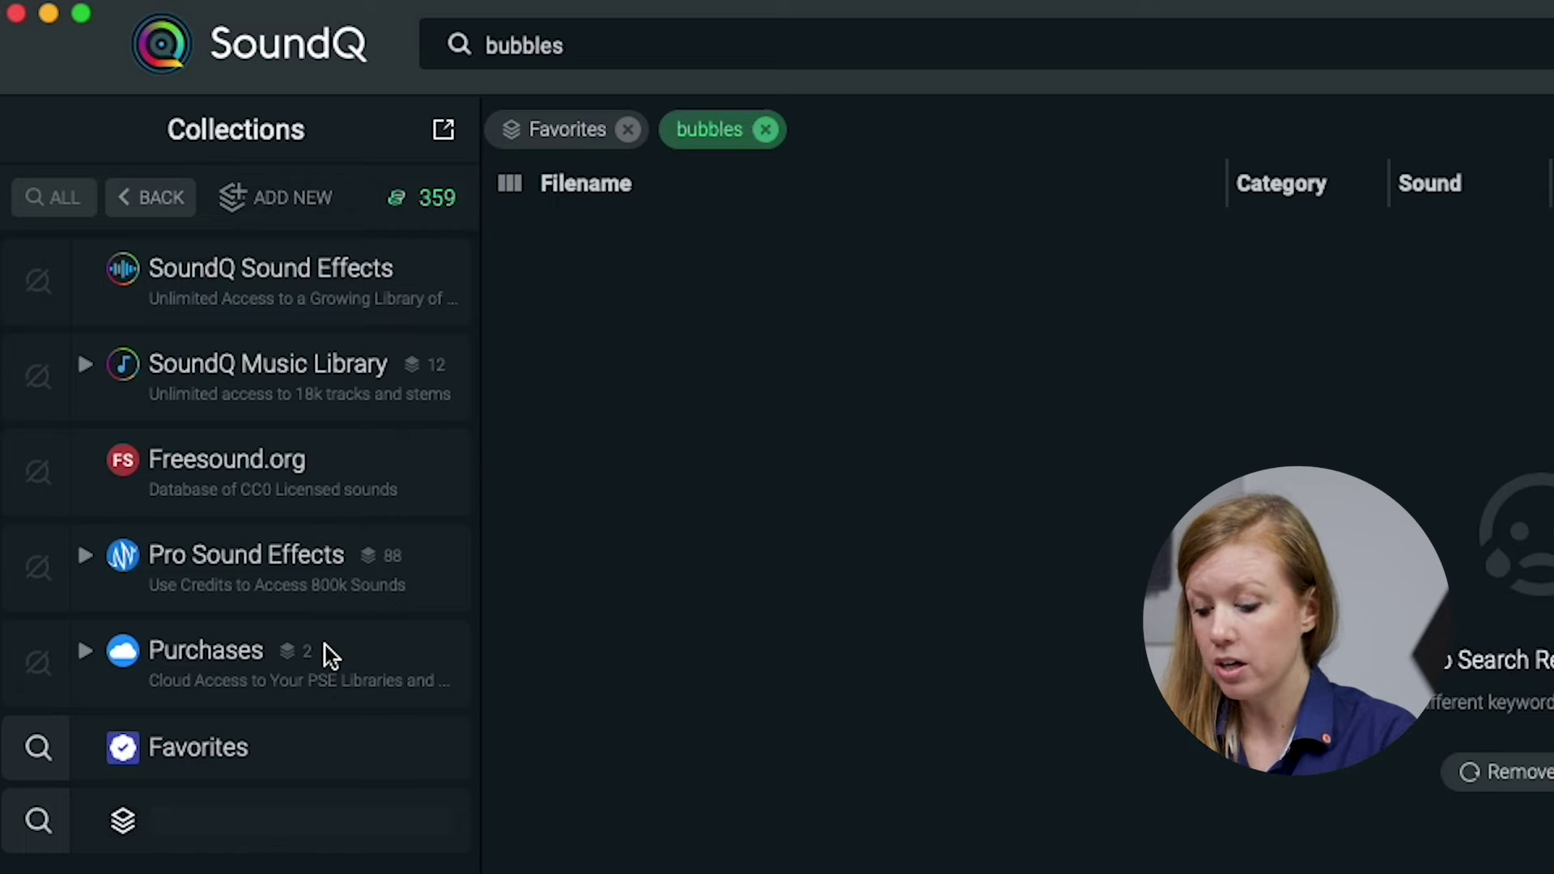
text(Underwater)
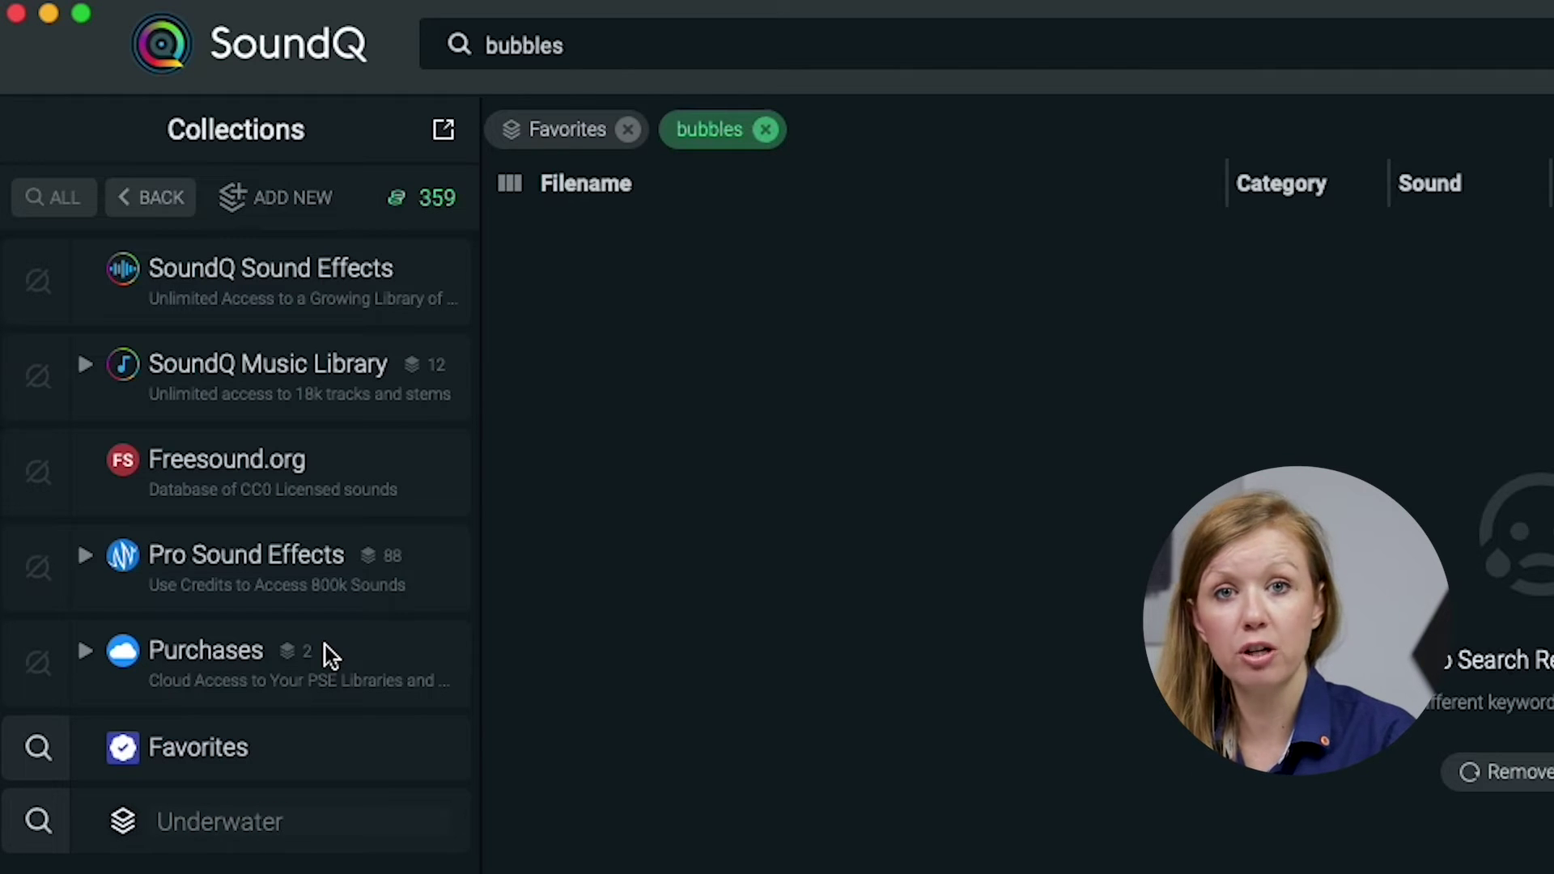
click(130, 858)
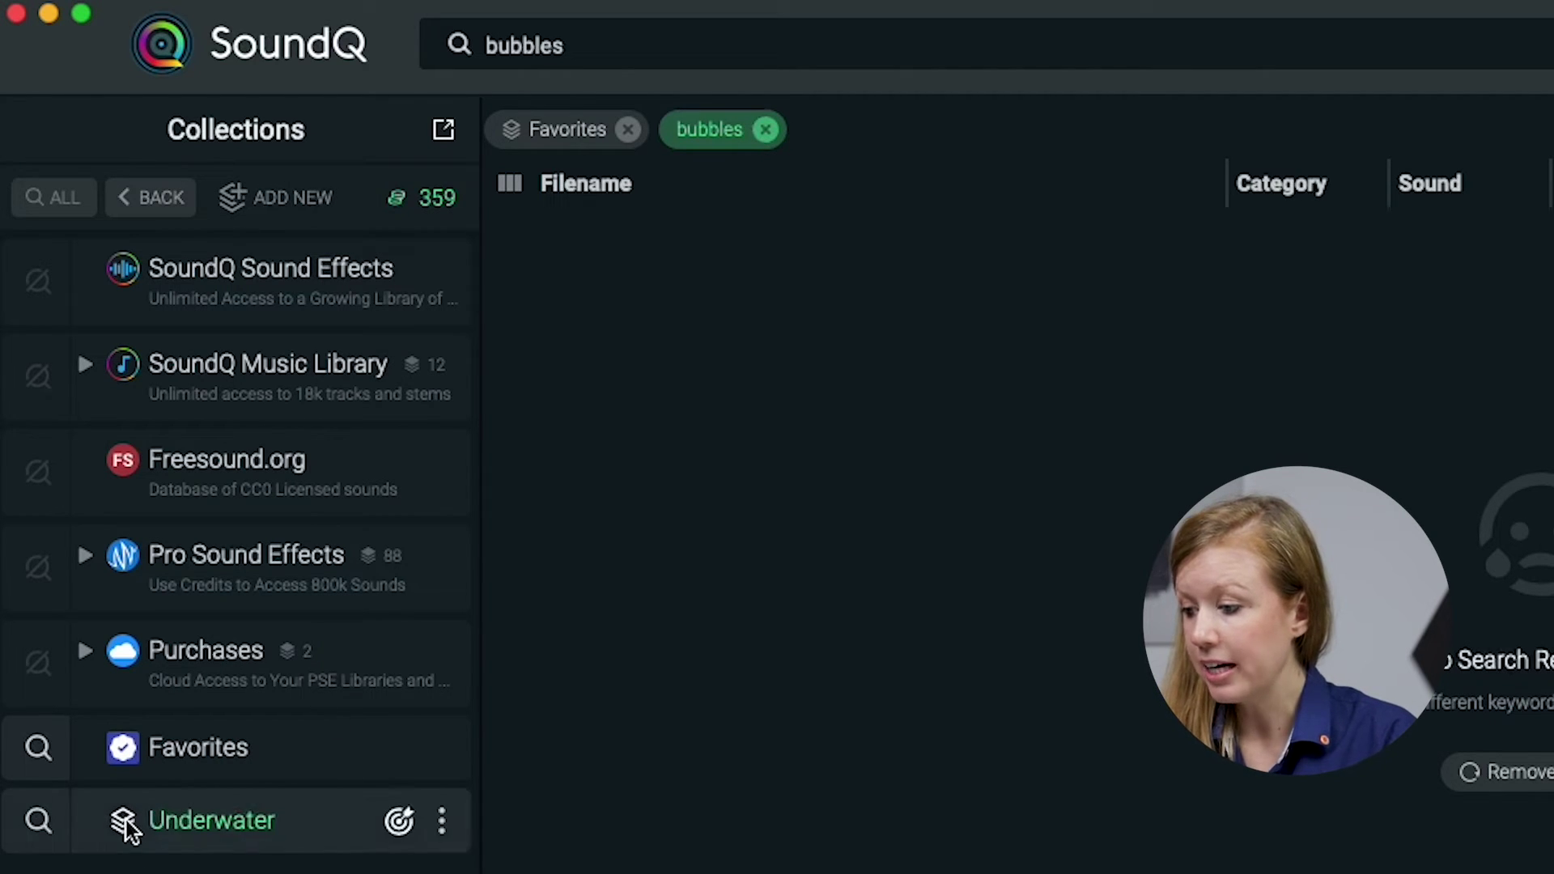
drag(133, 838, 185, 761)
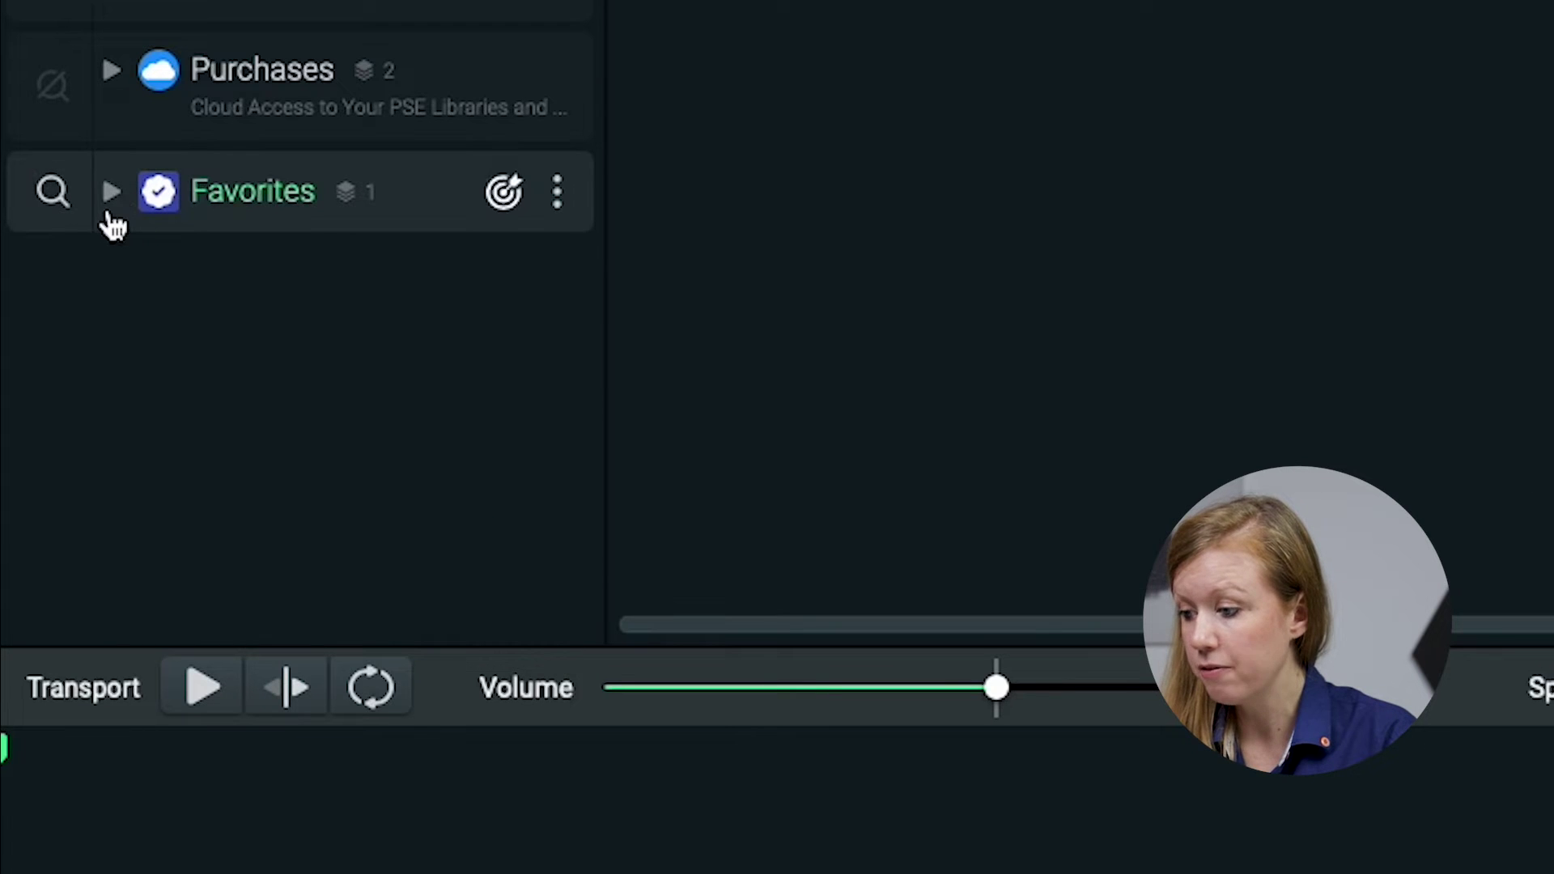
Expand Favorites and give Underwater an anchor icon
click(112, 204)
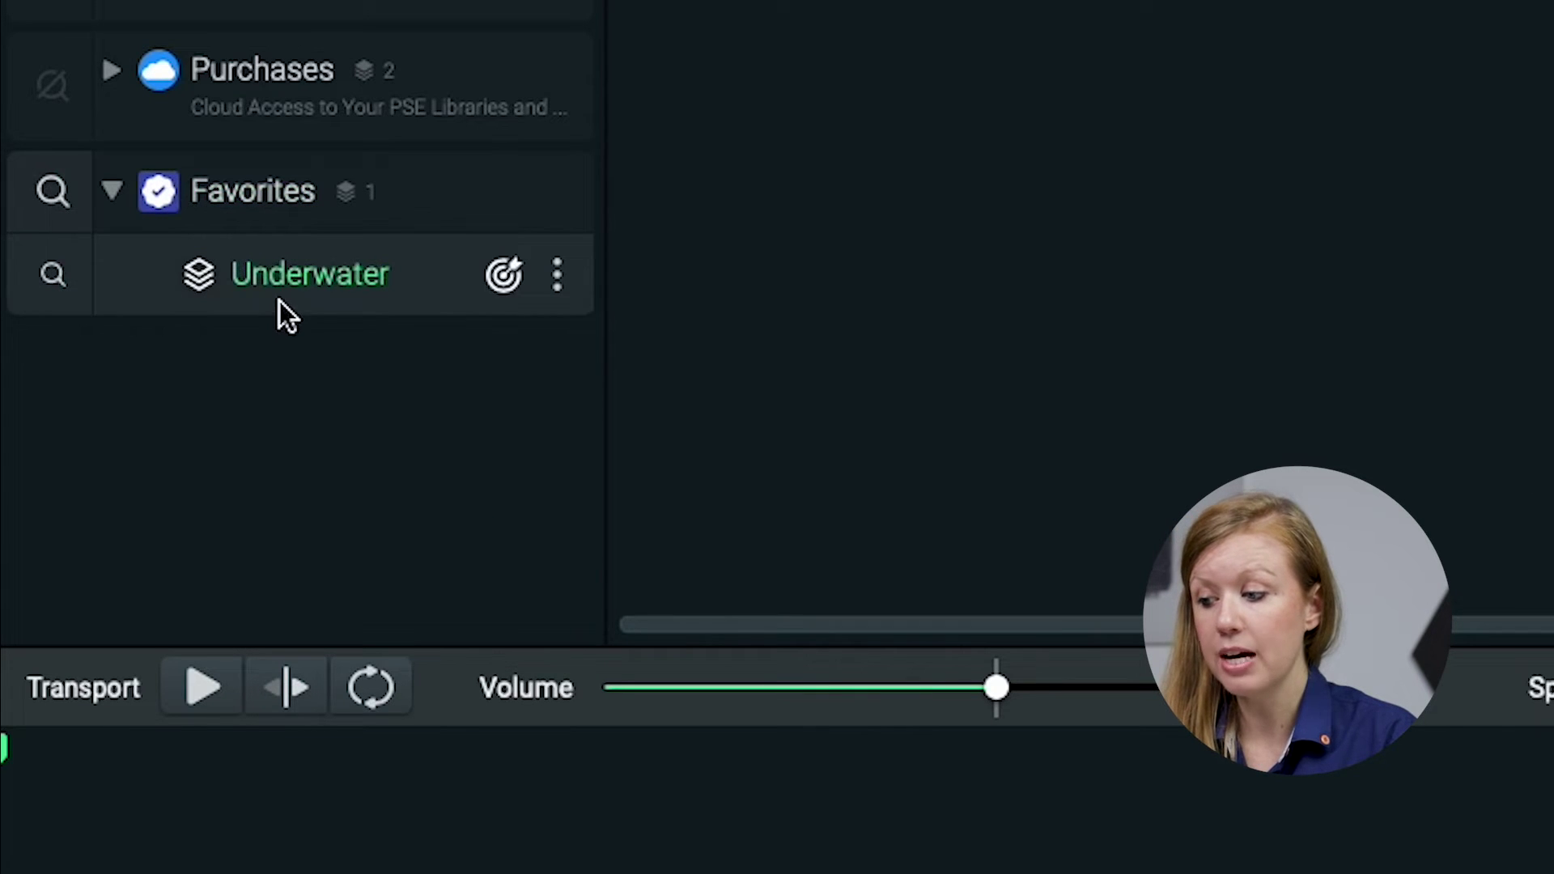
click(557, 281)
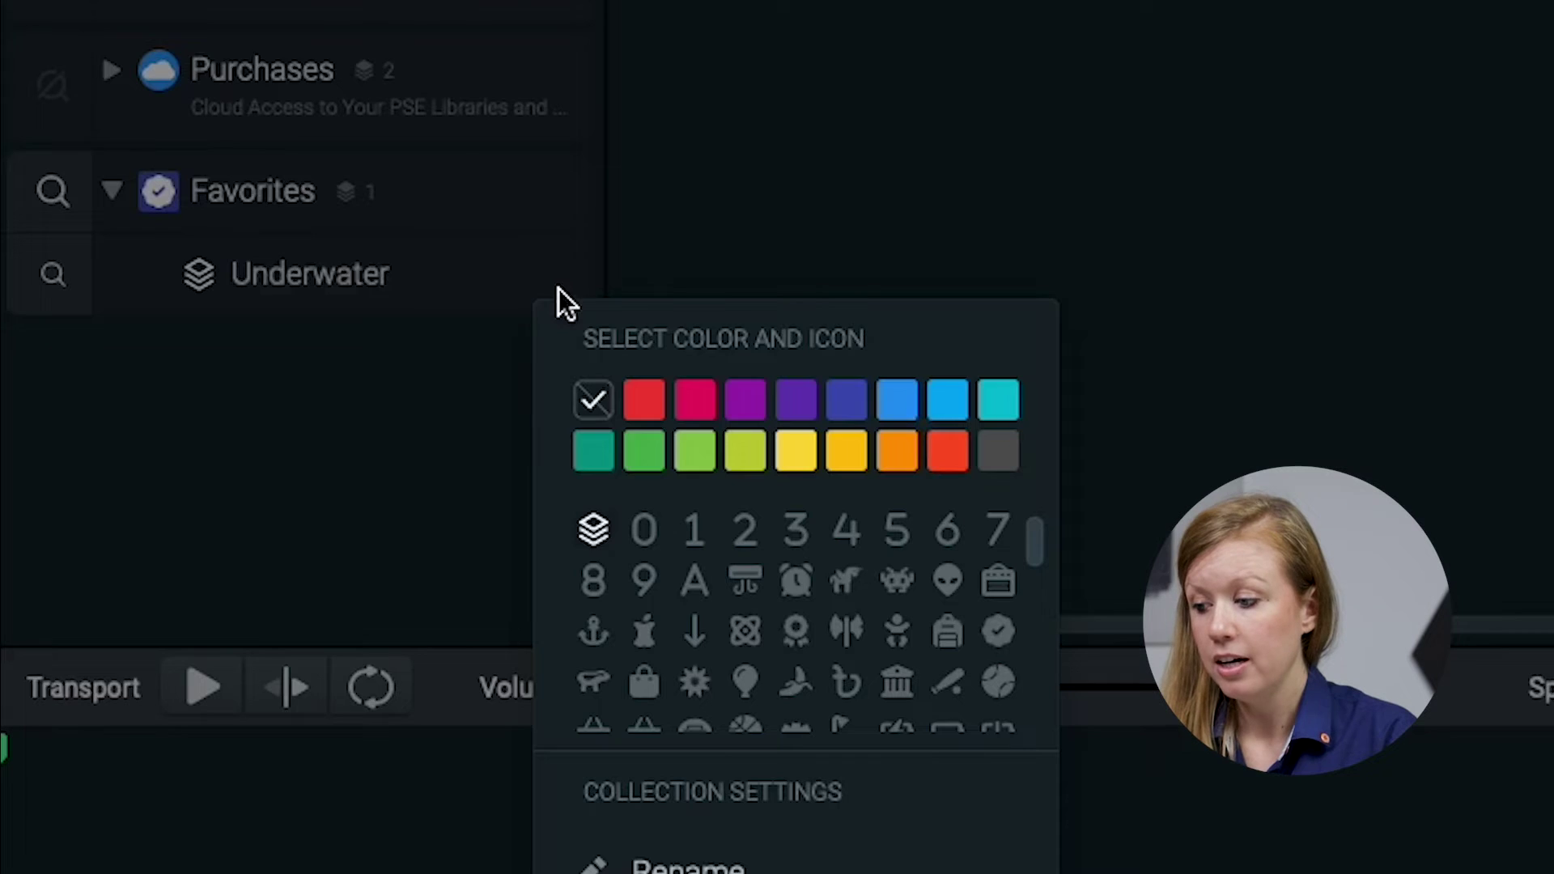
click(590, 643)
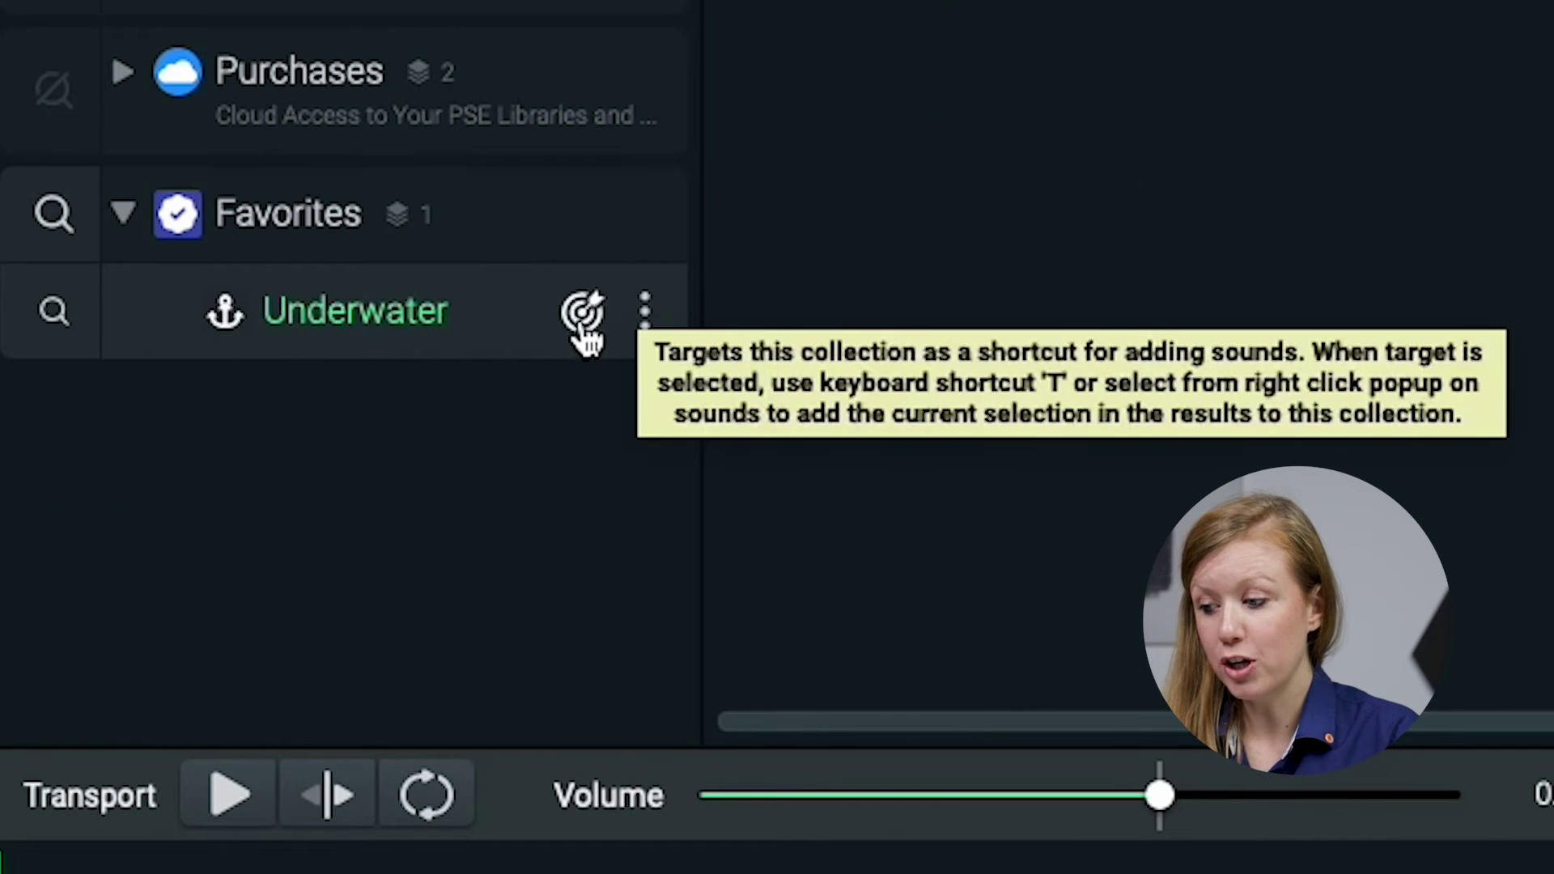
Make Underwater the target, add the three Underwater Bubbles sounds to it, and open it
click(583, 316)
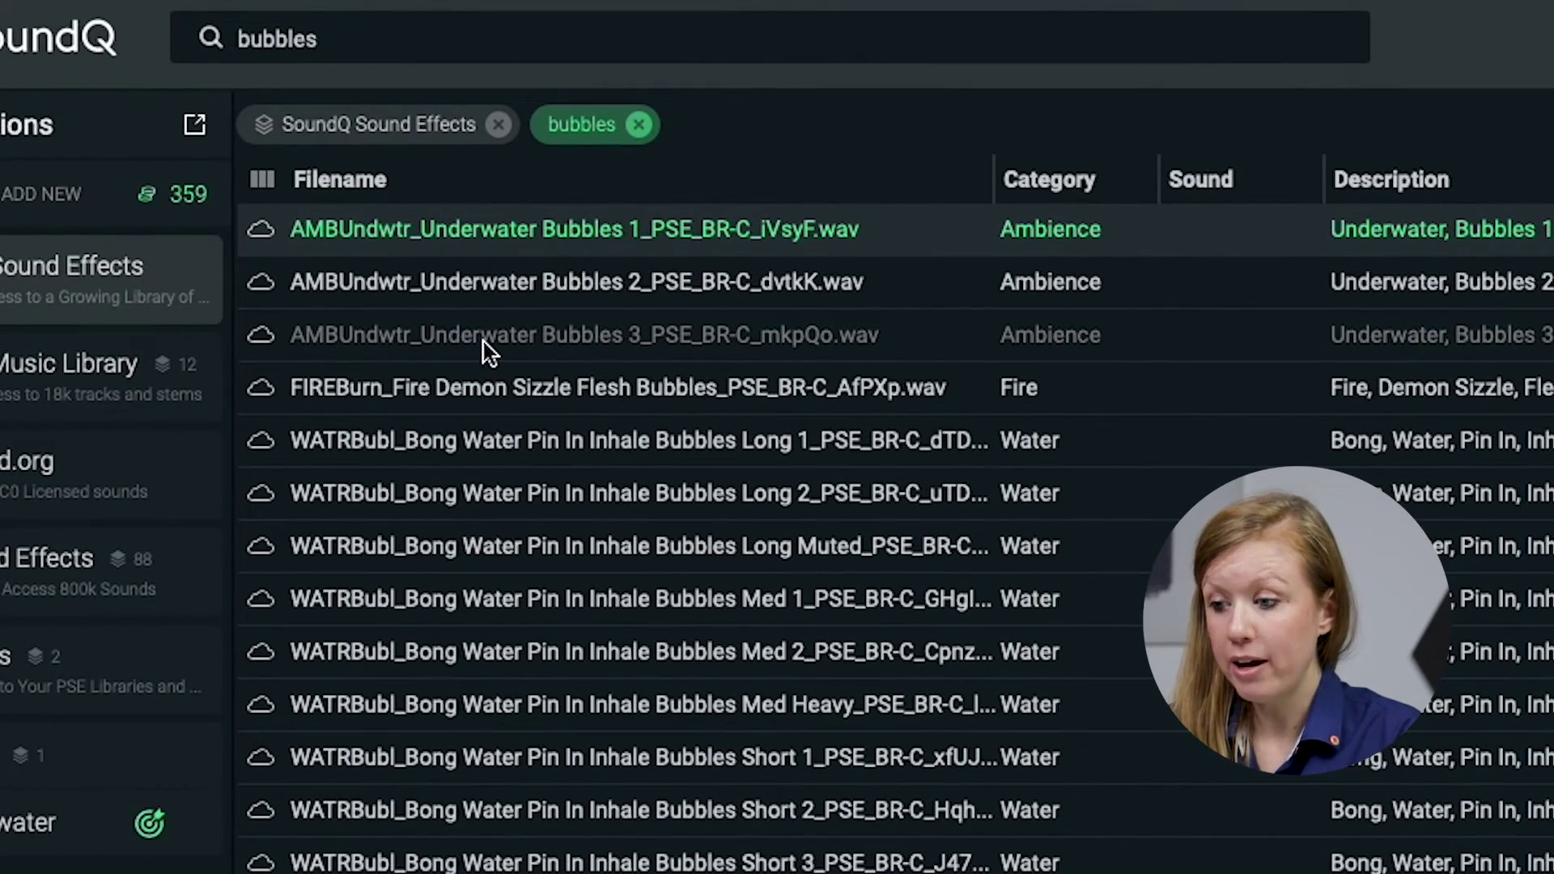
shift+click(502, 344)
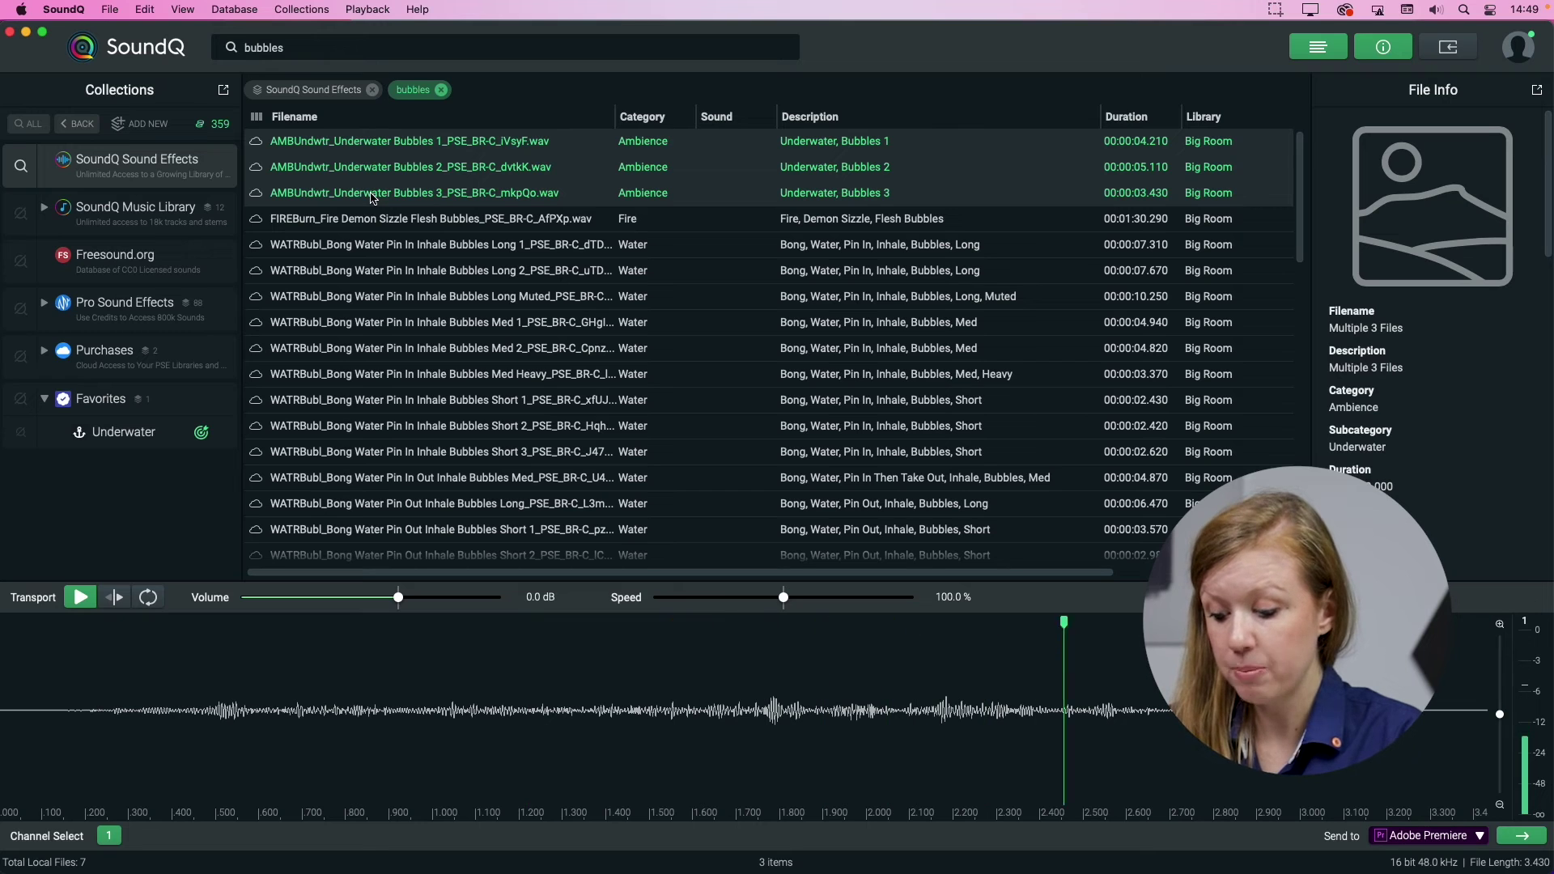
key(space)
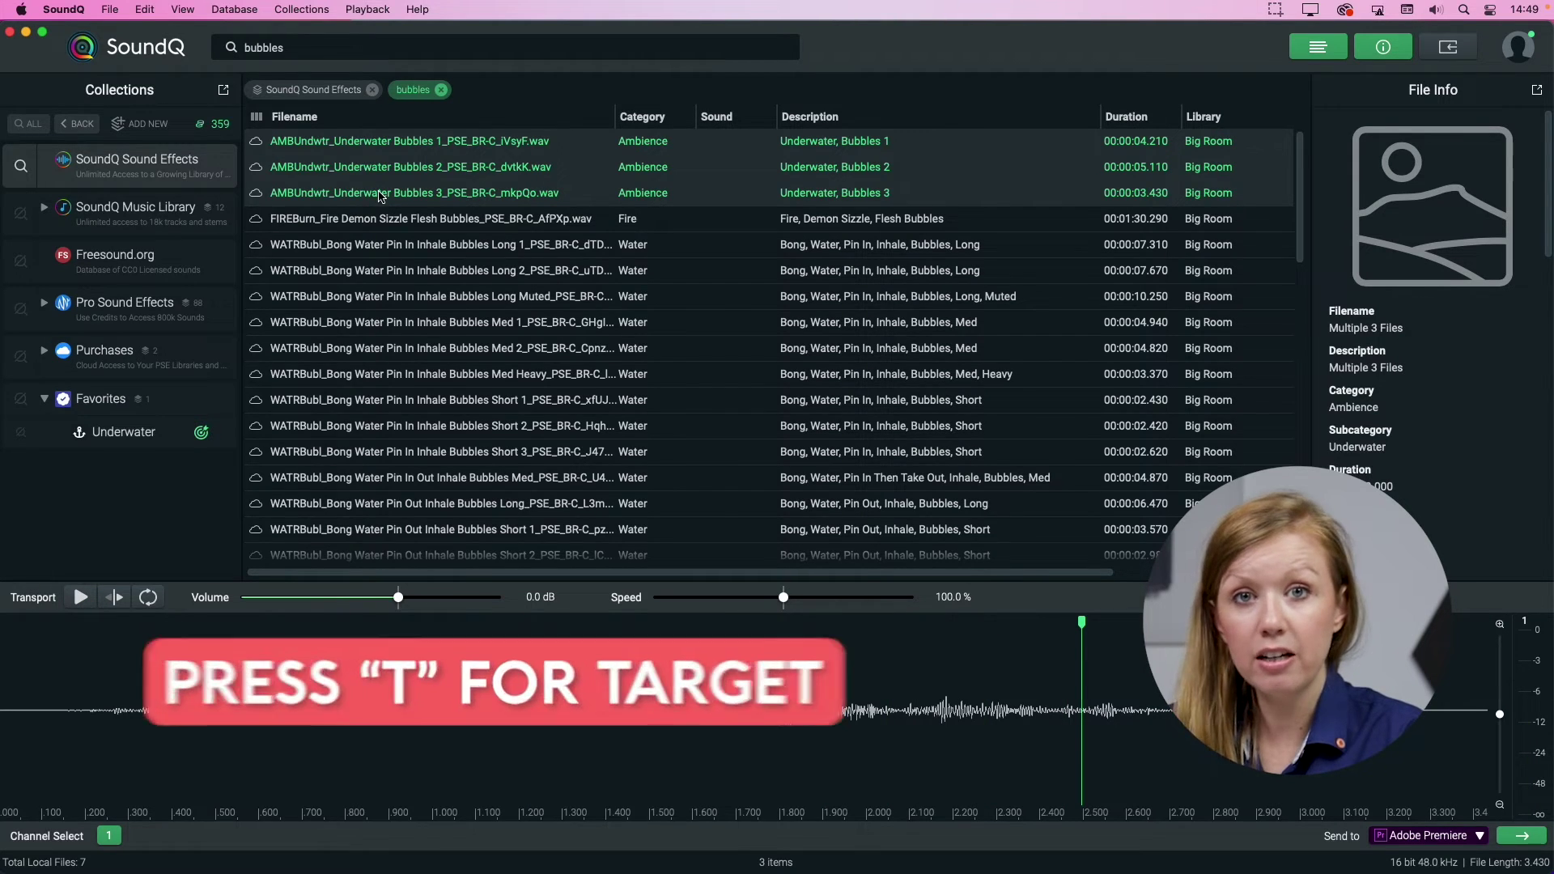
key(t)
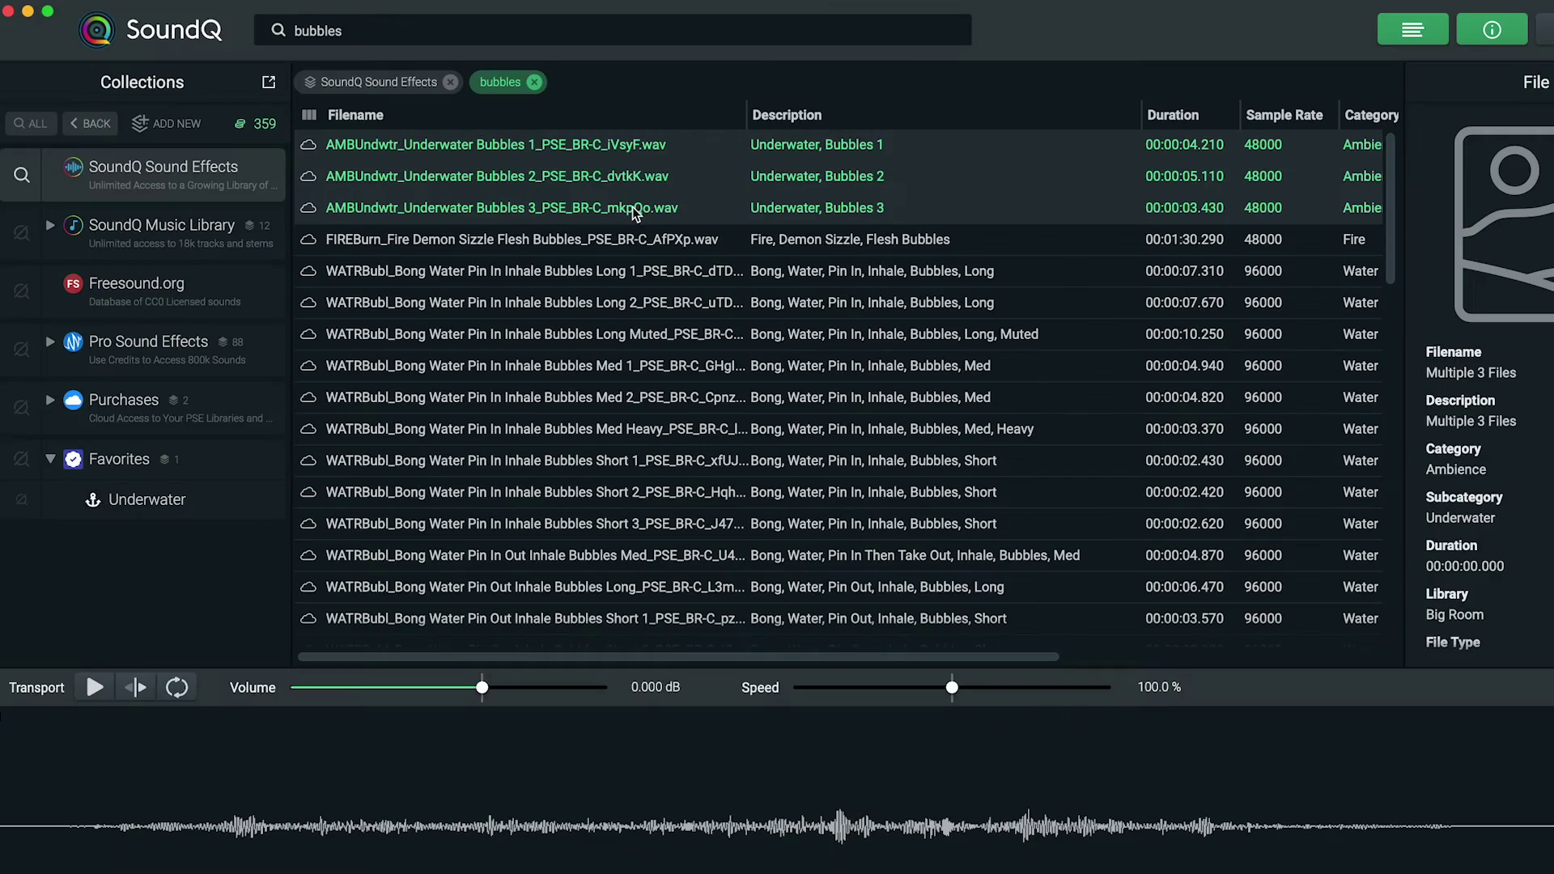
drag(636, 212, 189, 512)
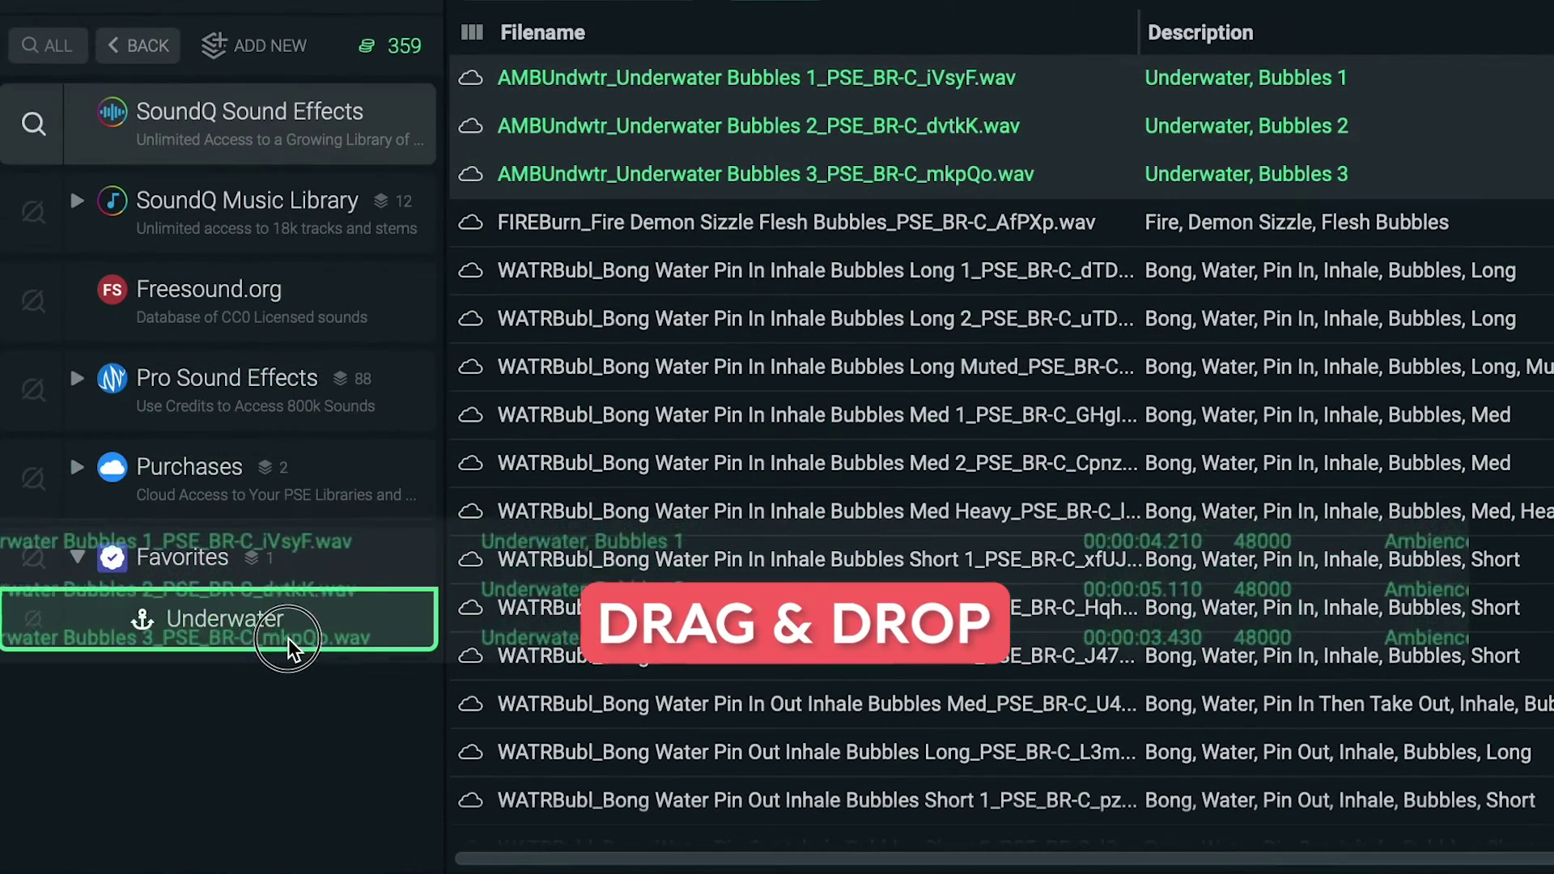
drag(288, 647, 293, 646)
click(271, 646)
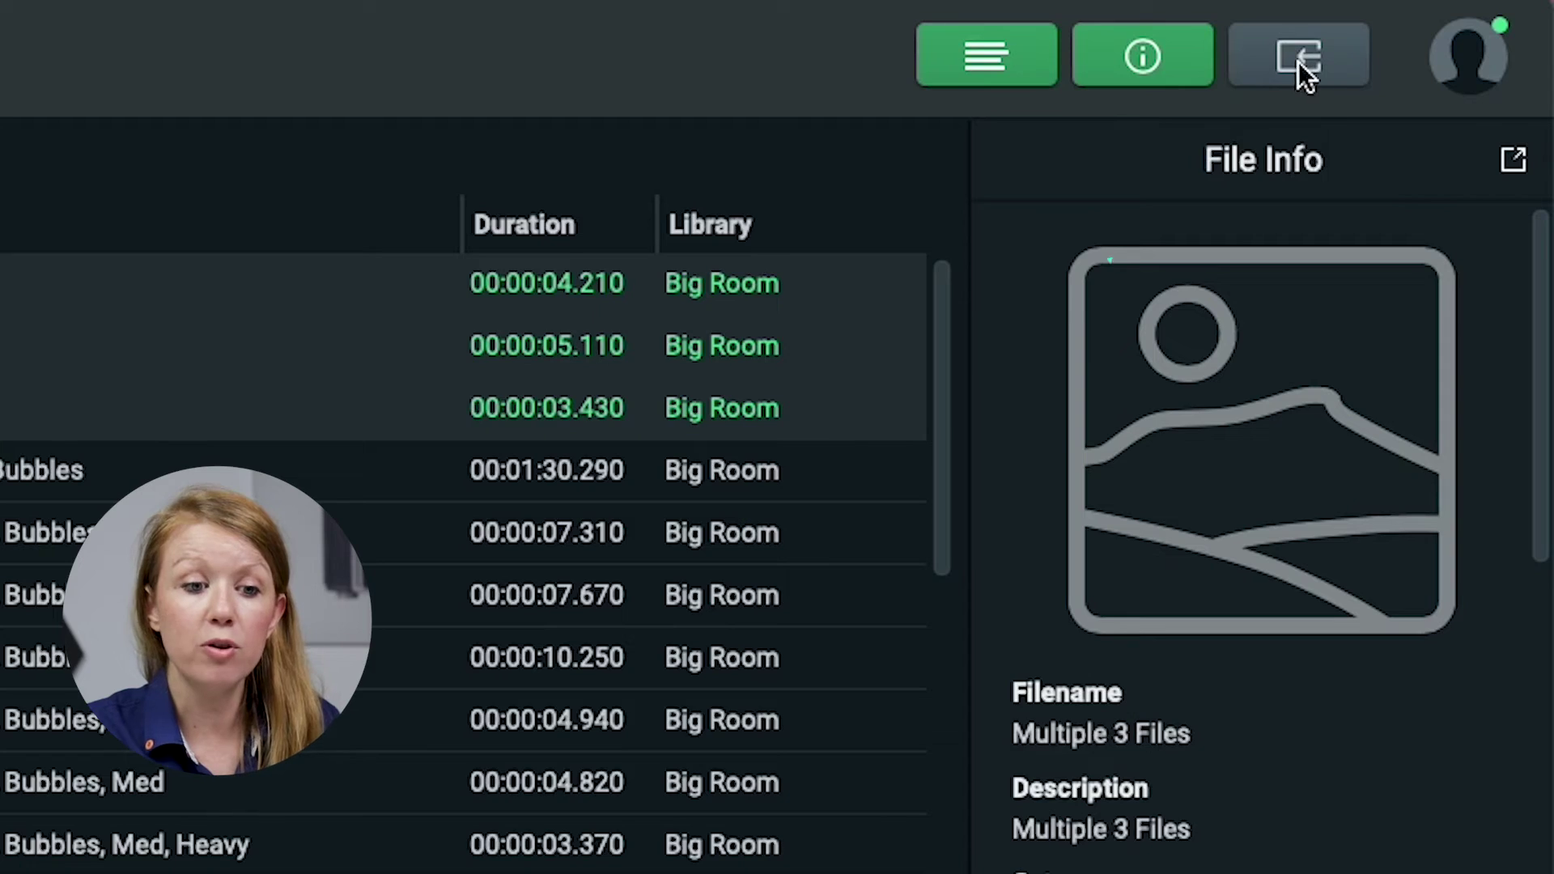
Import the Foley folder from Finder into a new collection named 'My Sound Effects'
click(1303, 74)
drag(676, 714, 785, 458)
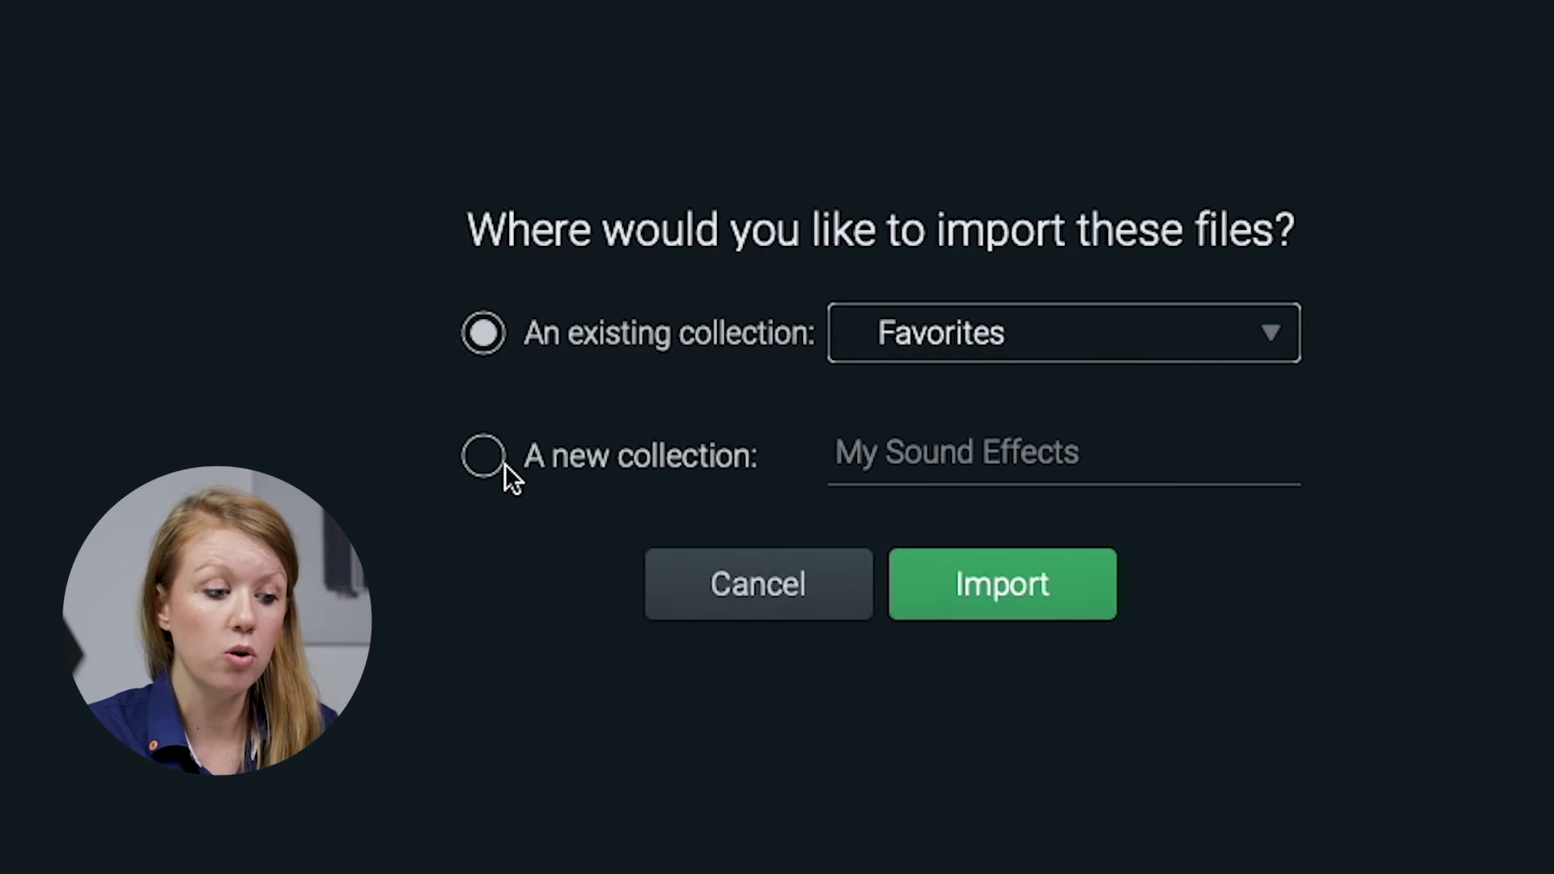
click(487, 460)
click(862, 463)
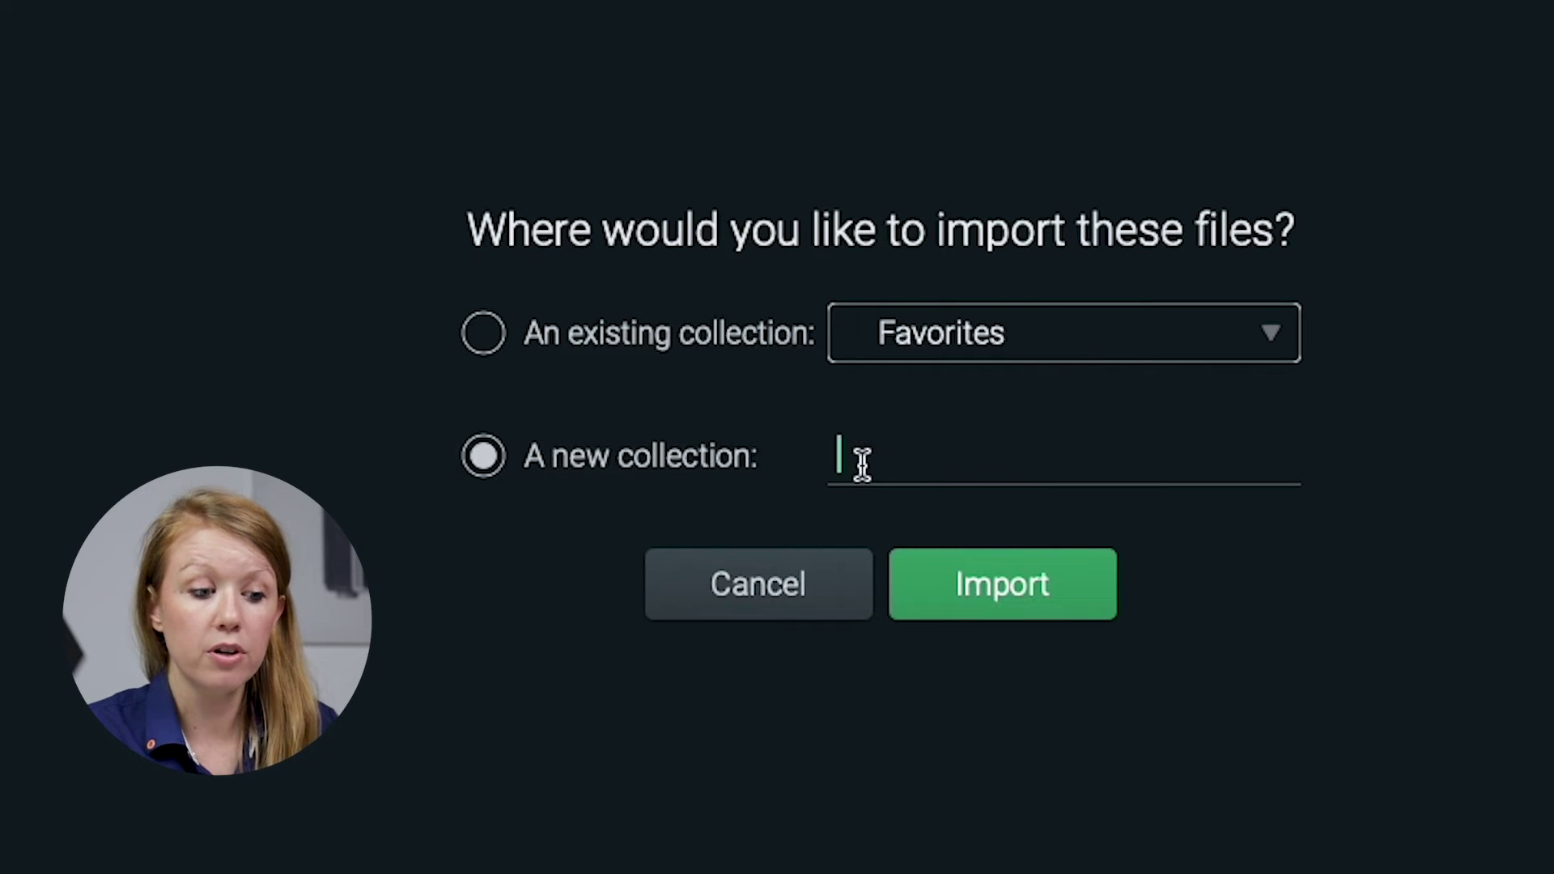
text(My Sou)
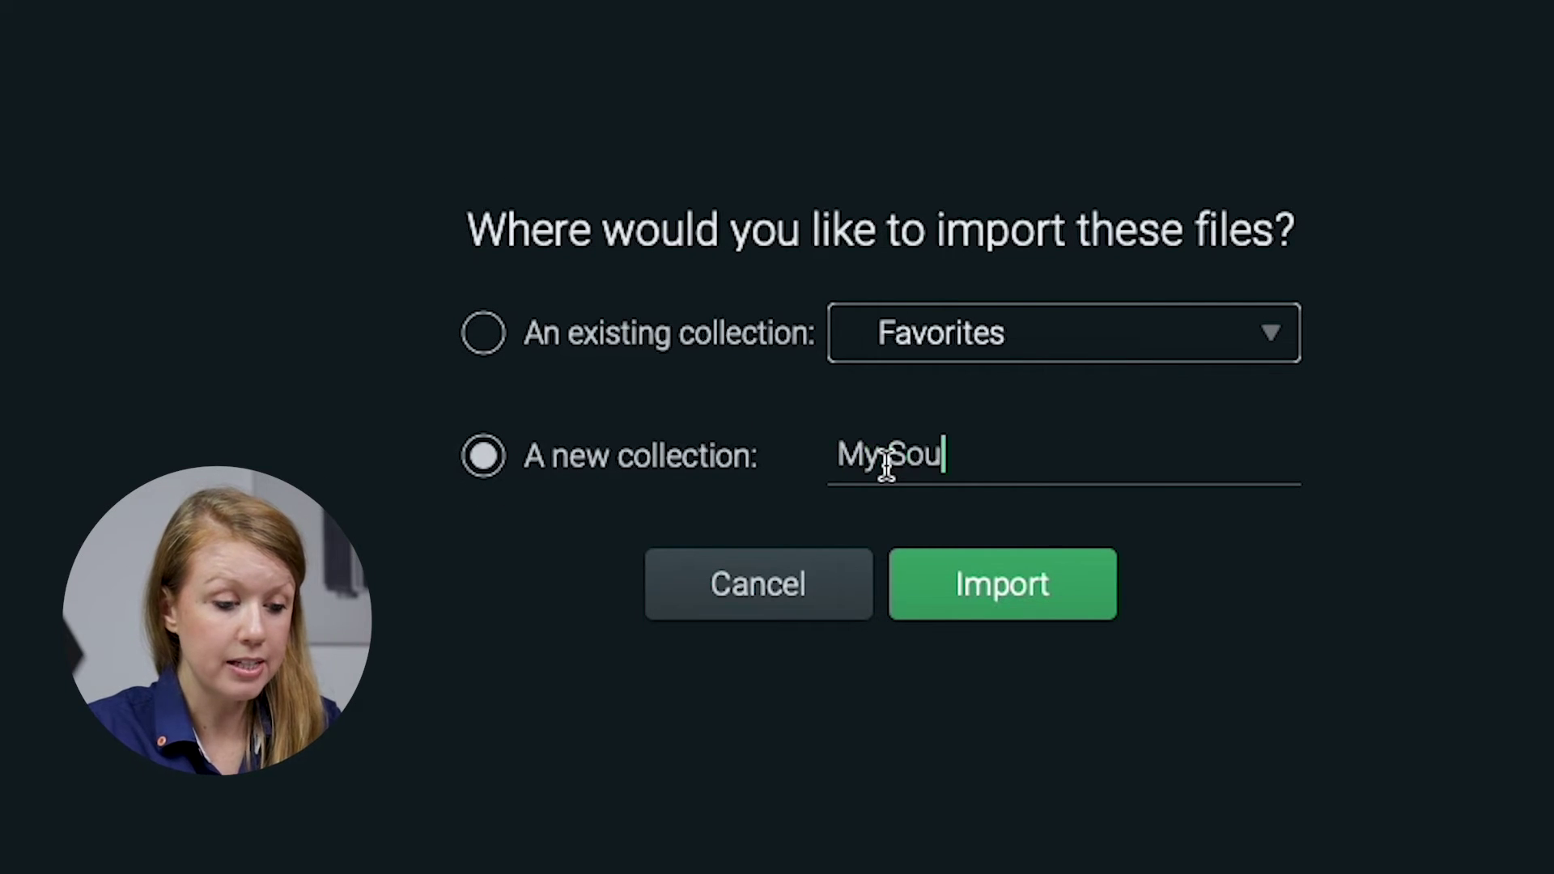
text(nd Effects)
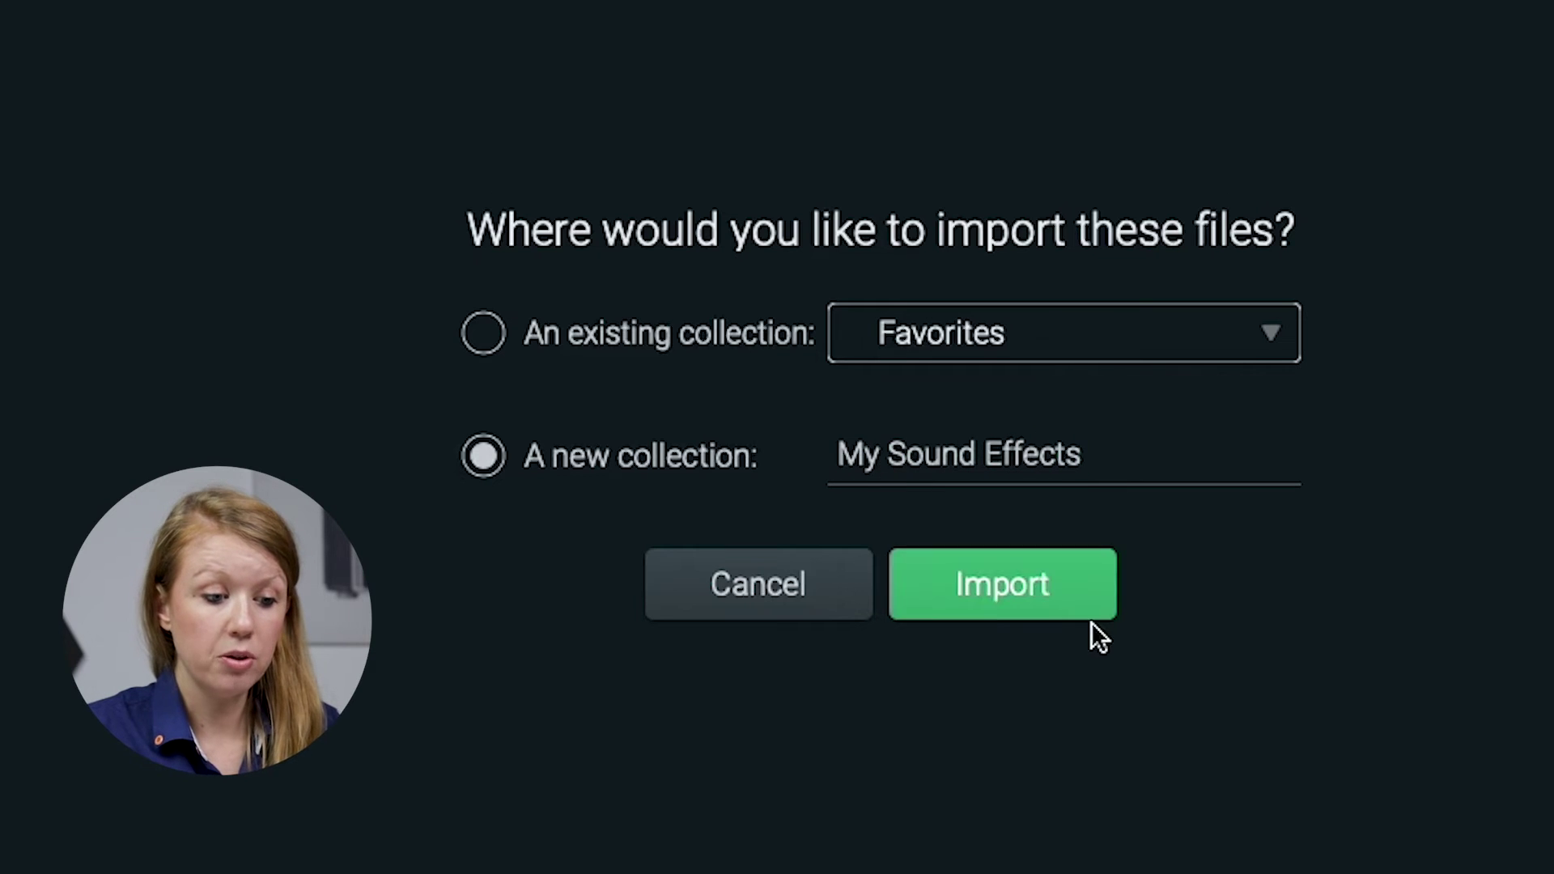
click(1026, 596)
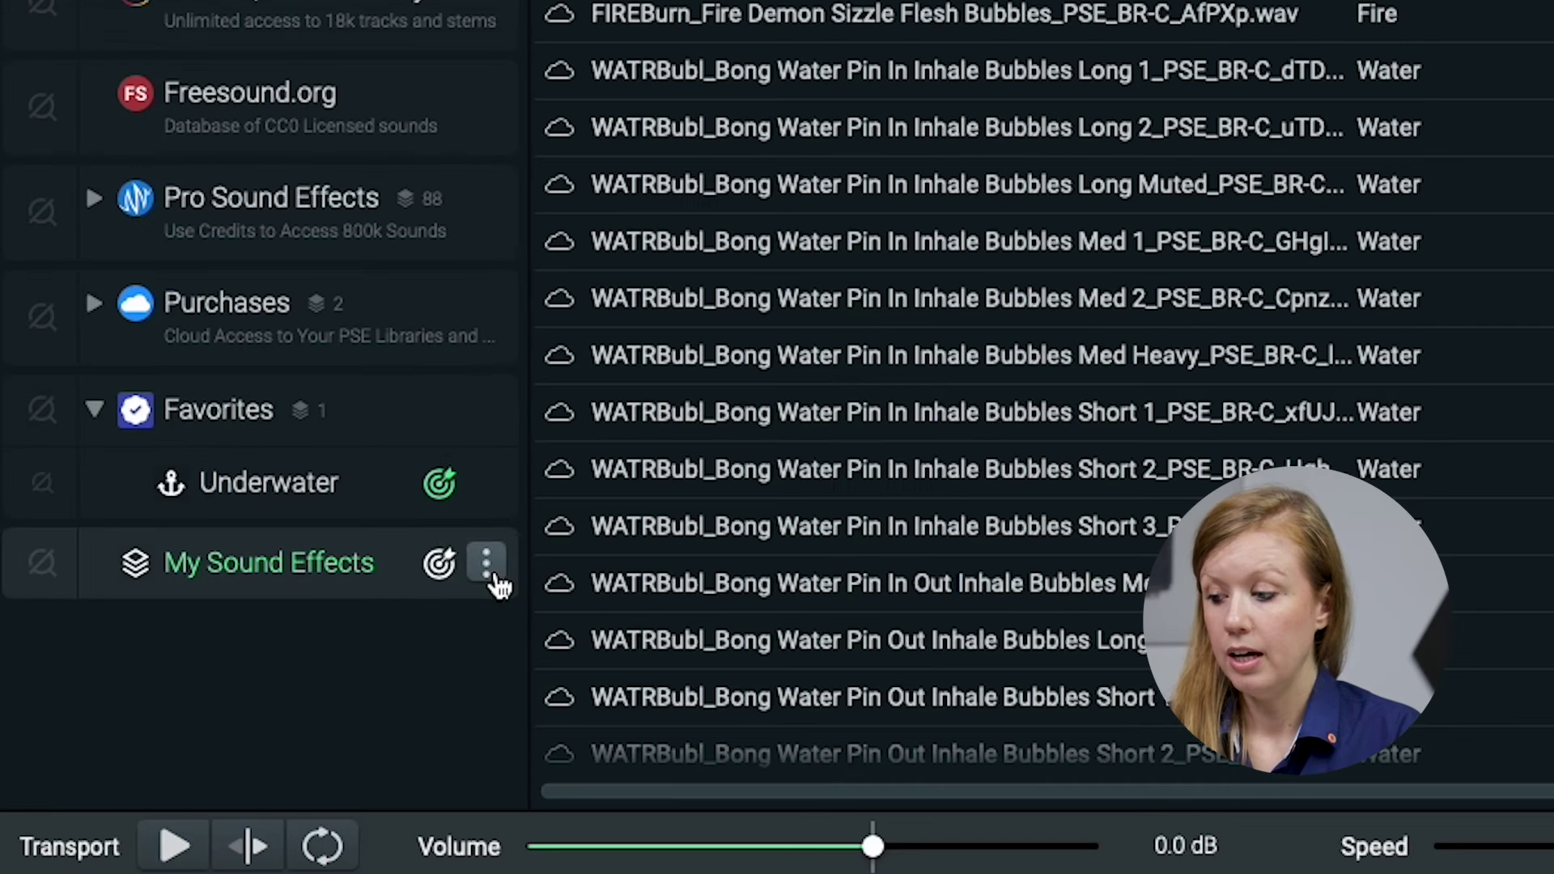
Open My Sound Effects, remove the bubbles filter, and switch to Finder's Water Sounds folder
click(231, 575)
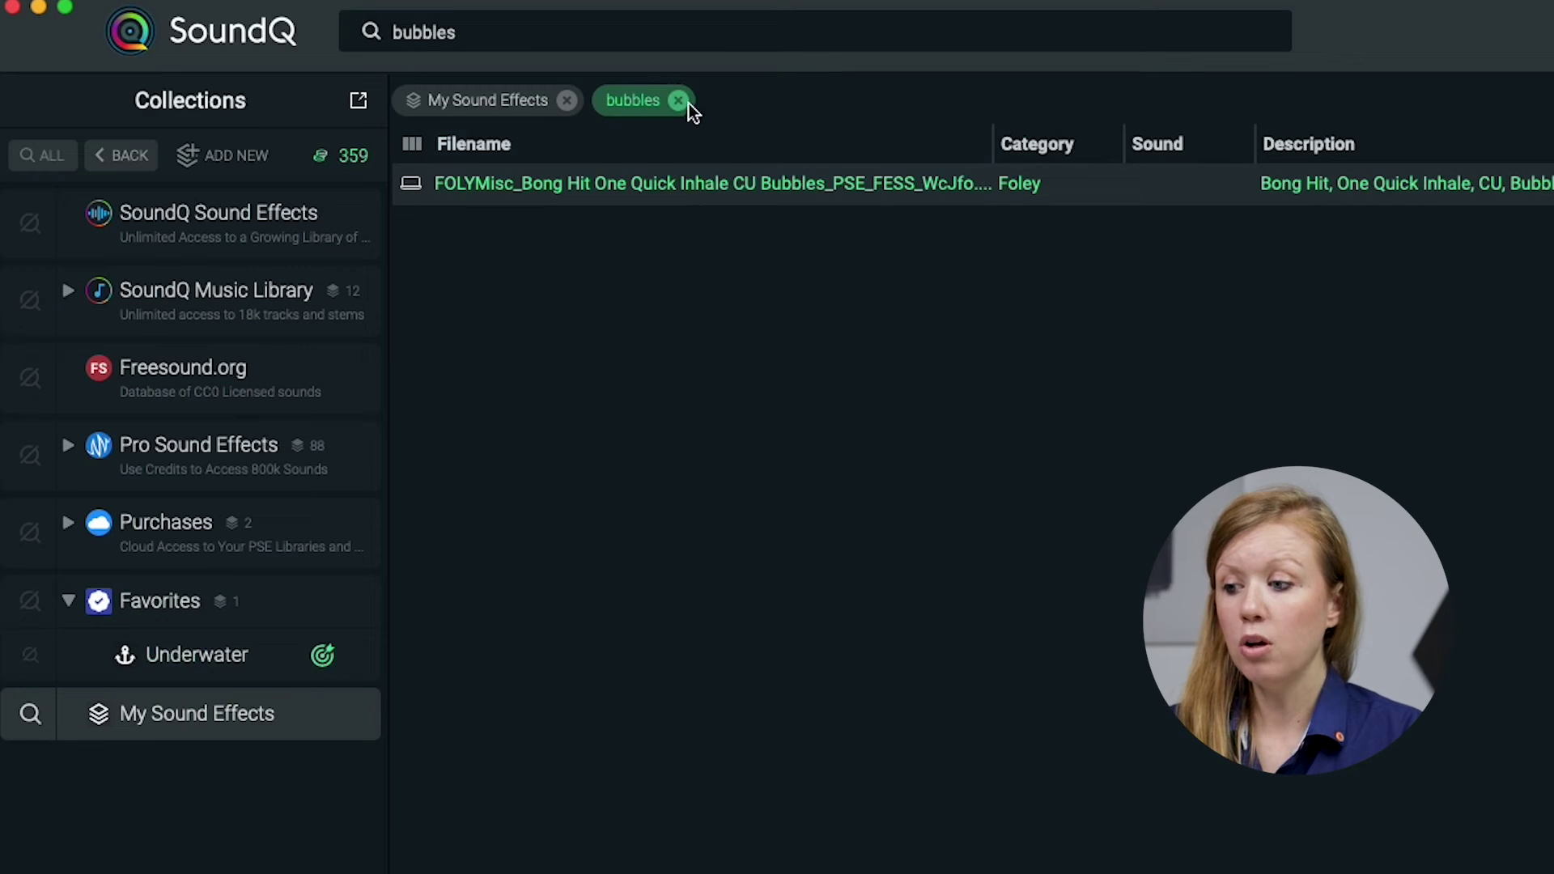
click(678, 100)
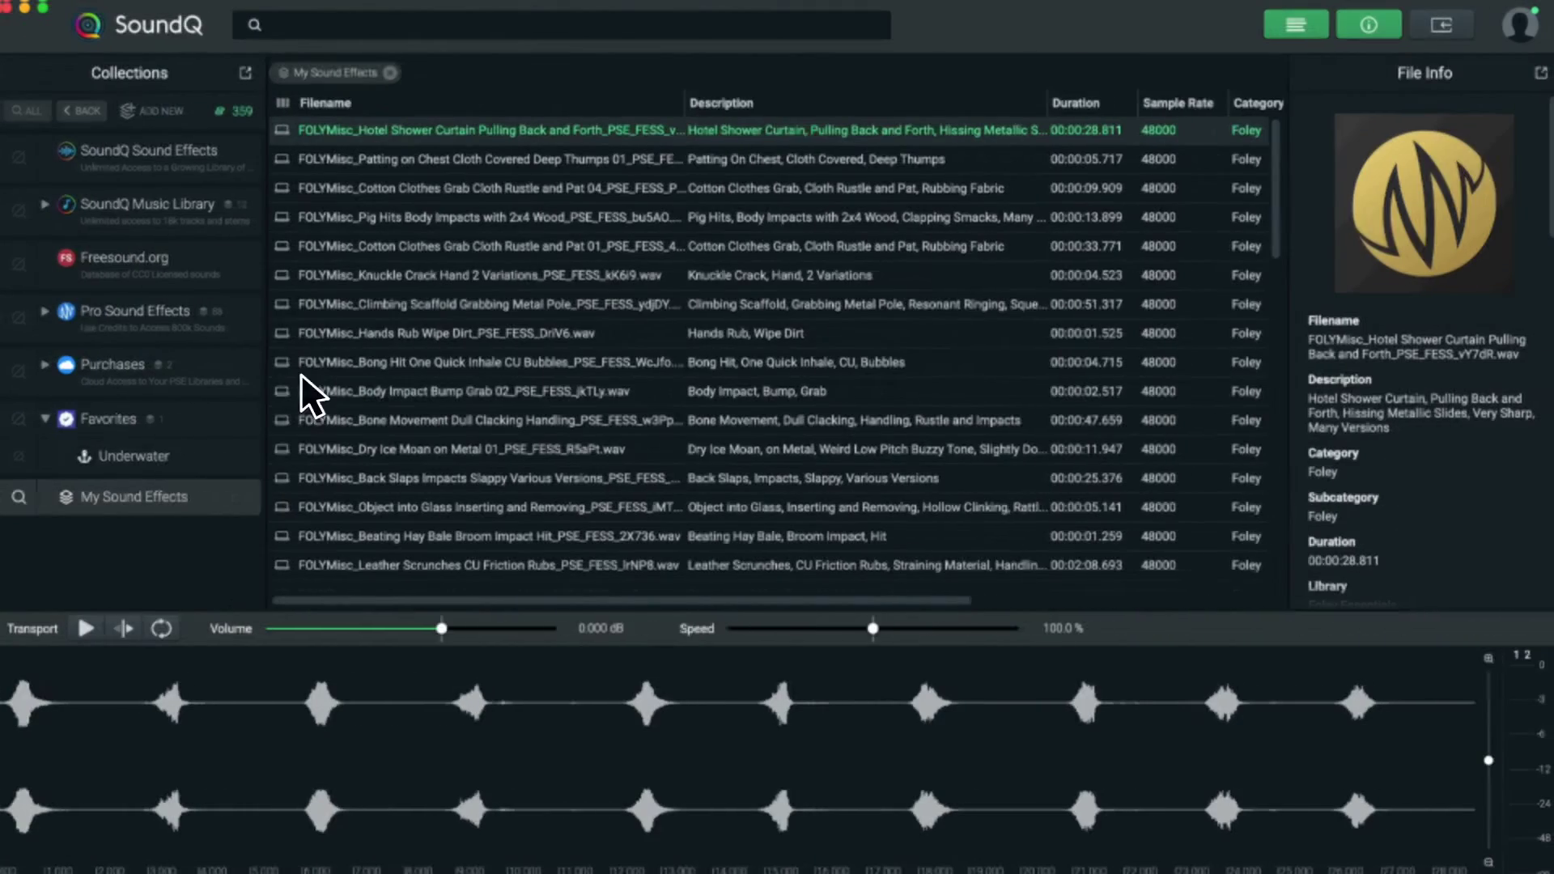
key(super+Tab)
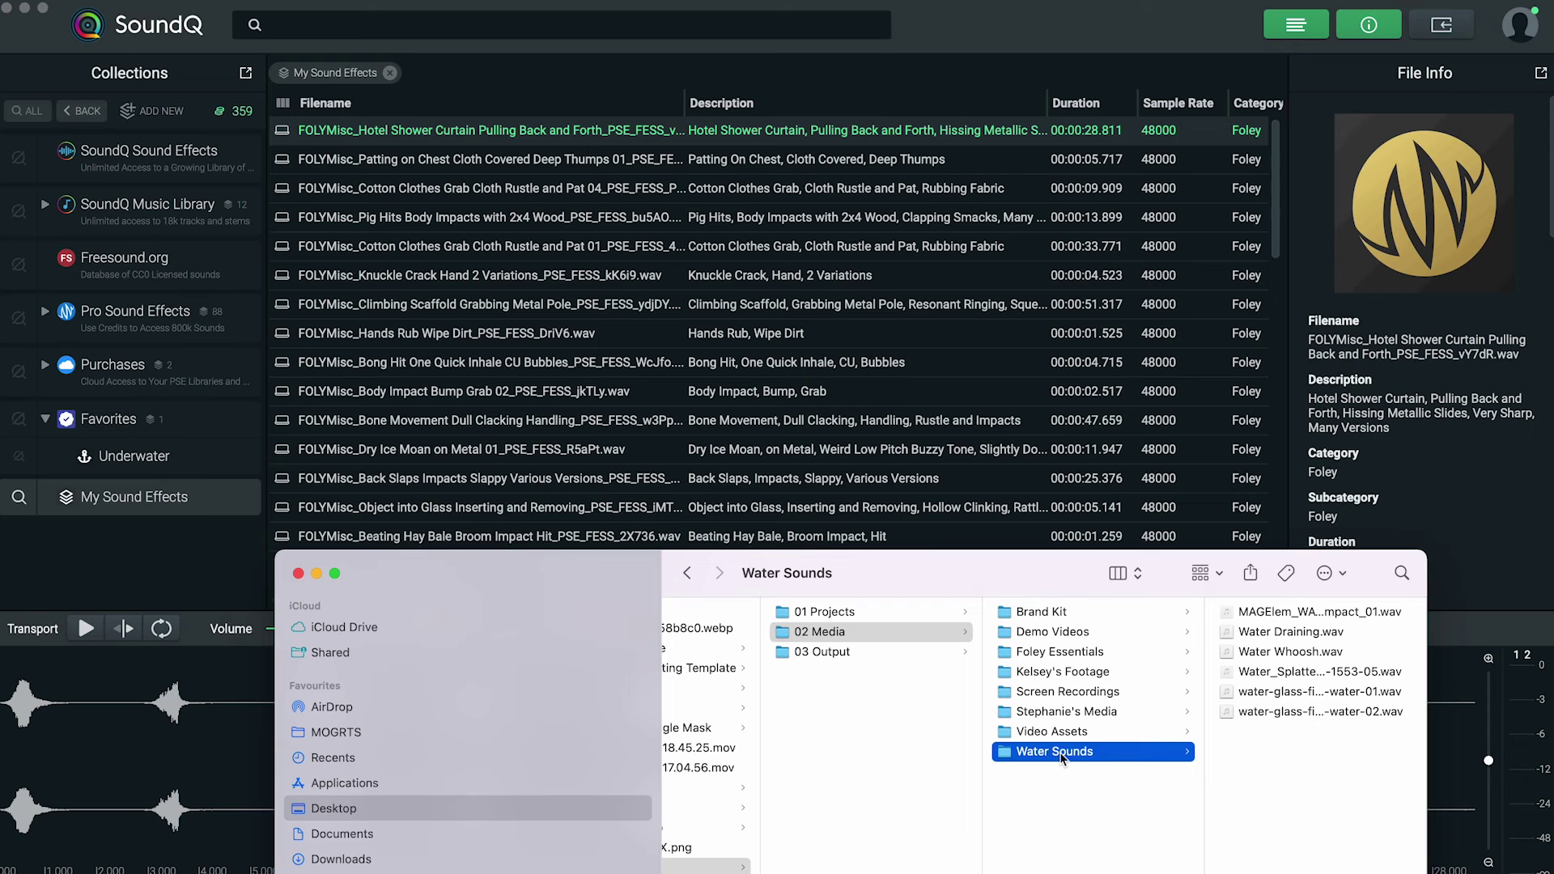
Drag the Water Sounds folder onto Underwater and view its contents
drag(1070, 757, 143, 470)
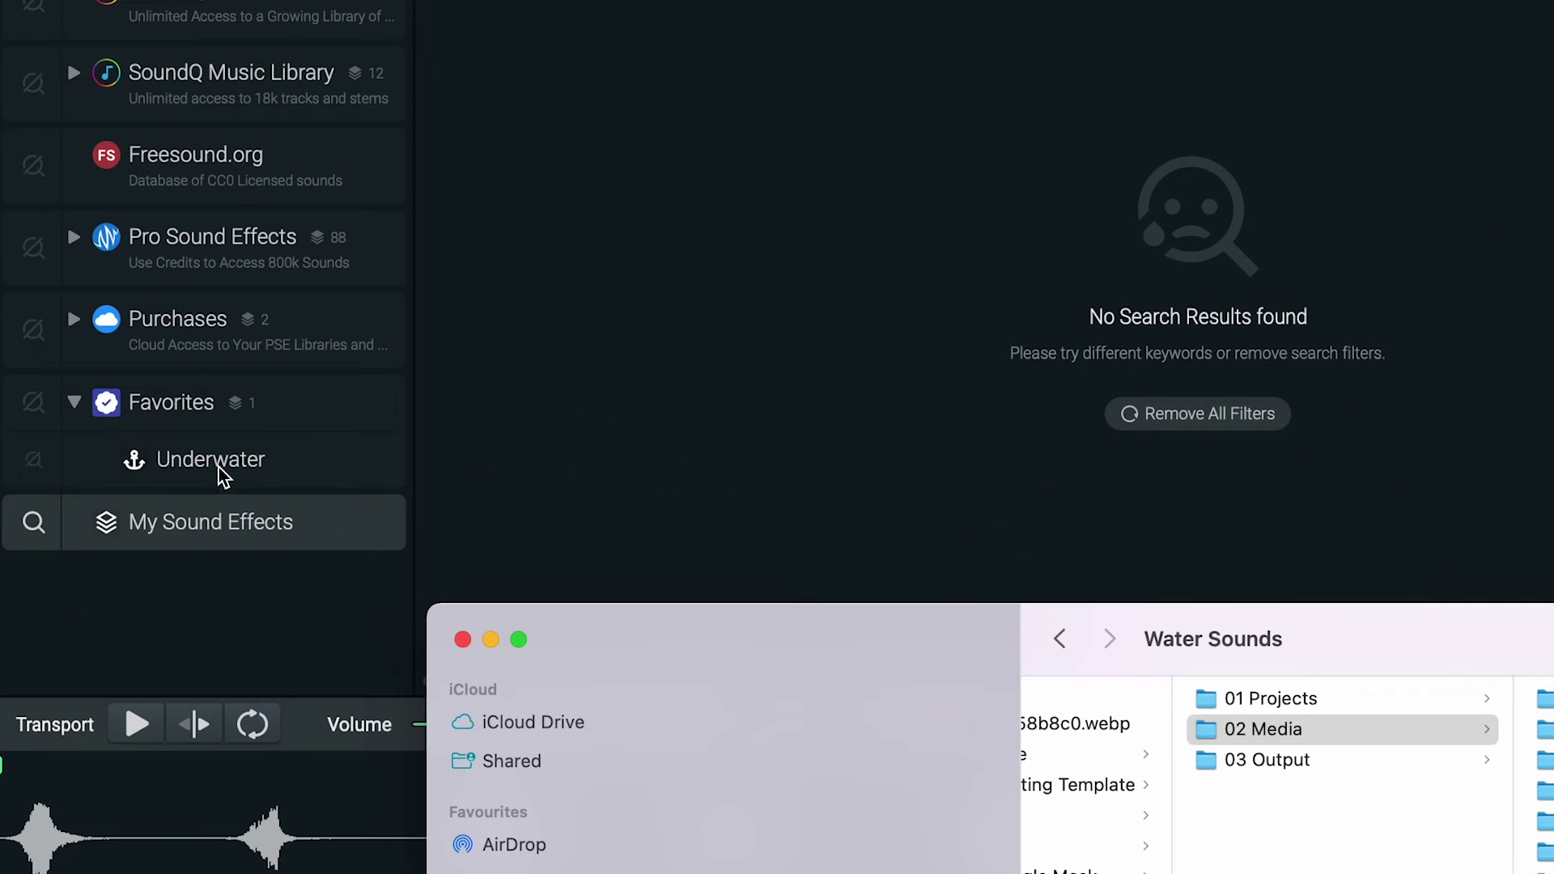
click(224, 476)
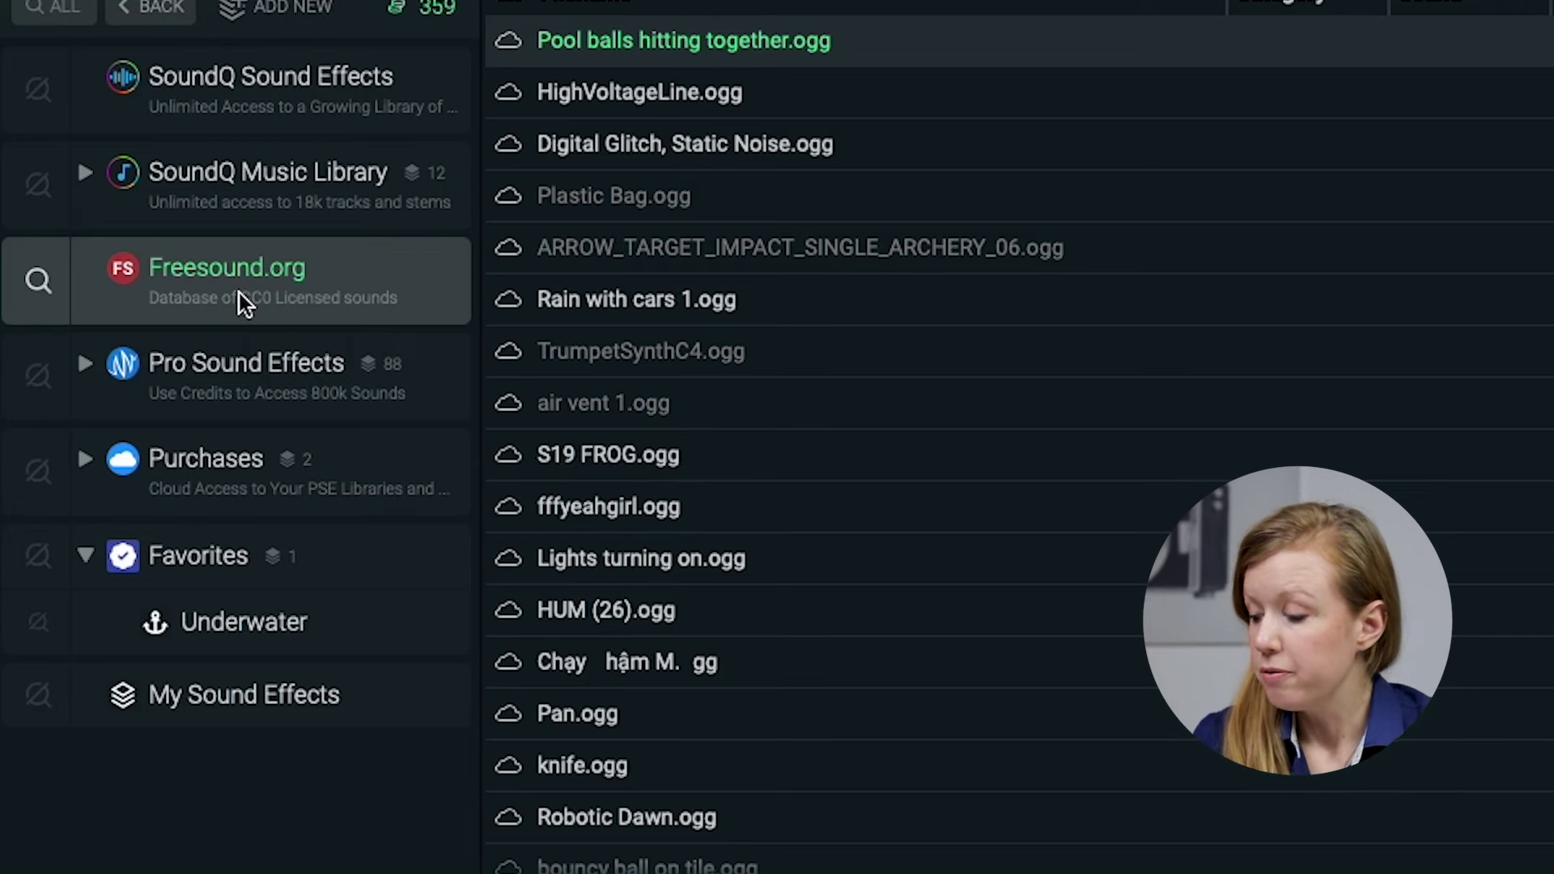
Open the Pro Sound Effects library to list its Ambience .wav files
click(220, 376)
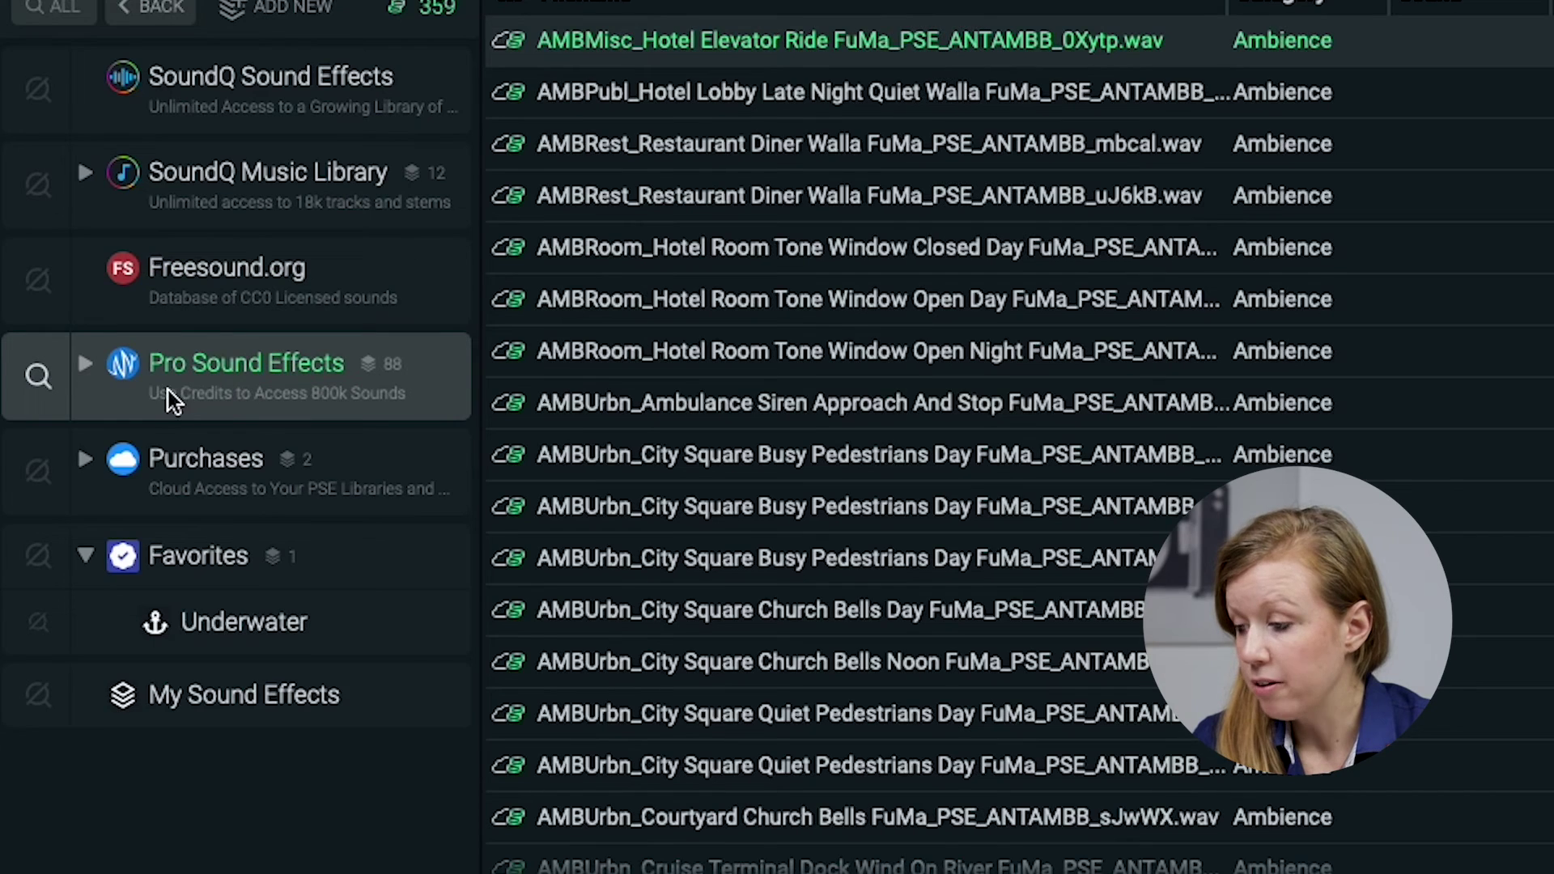
Expand Pro Sound Effects and scroll through sub-collections like Antwerp Ambisonics and Master Library
click(85, 371)
scroll(198, 510, down, 2)
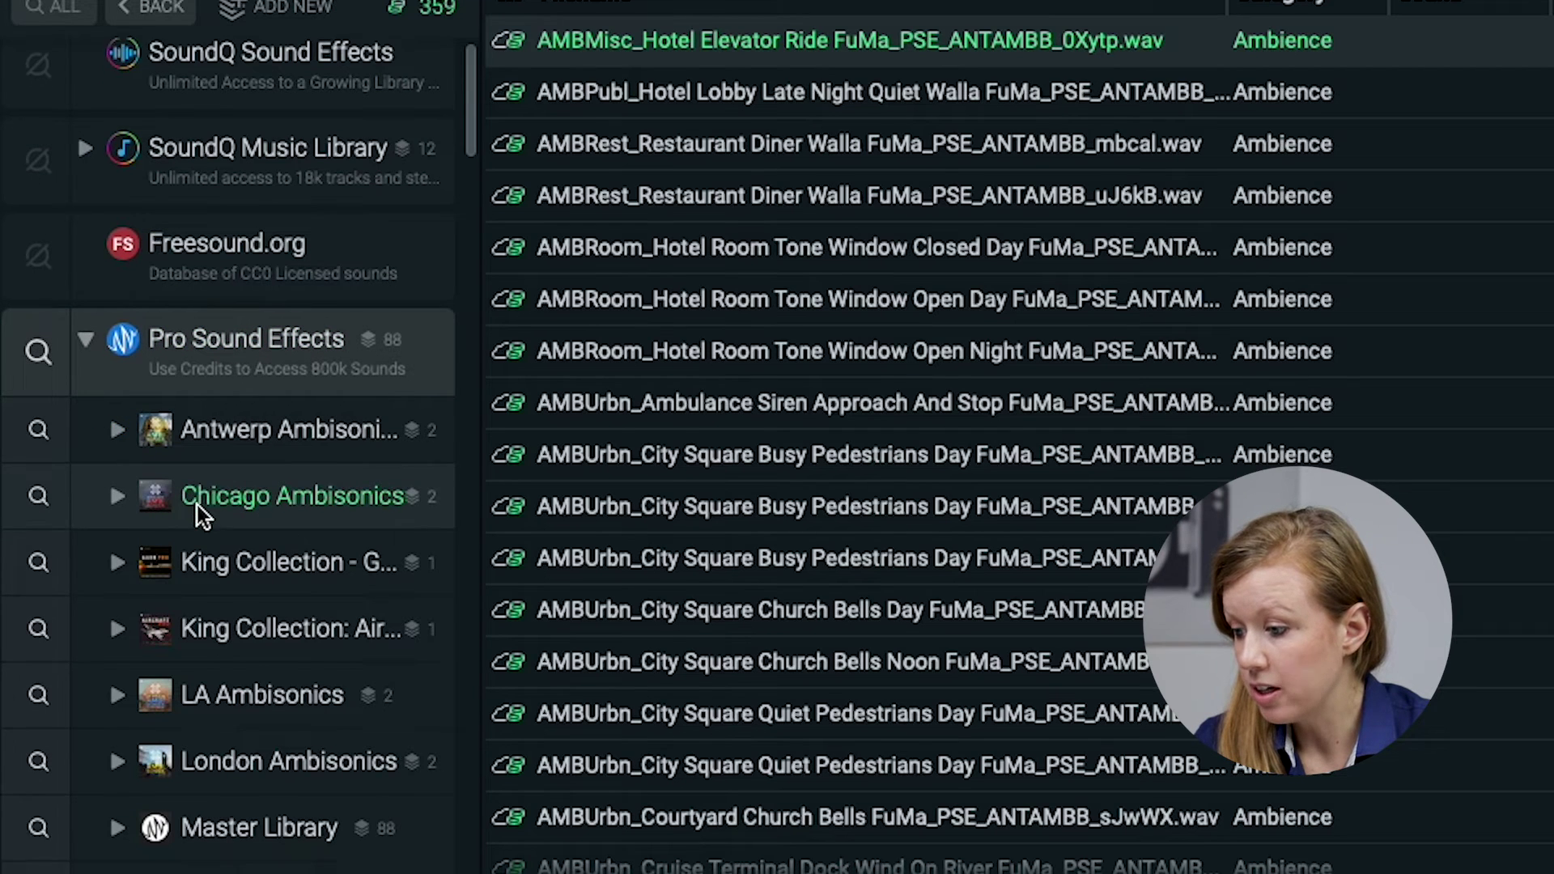
scroll(197, 505, down, 1)
scroll(197, 510, up, 1)
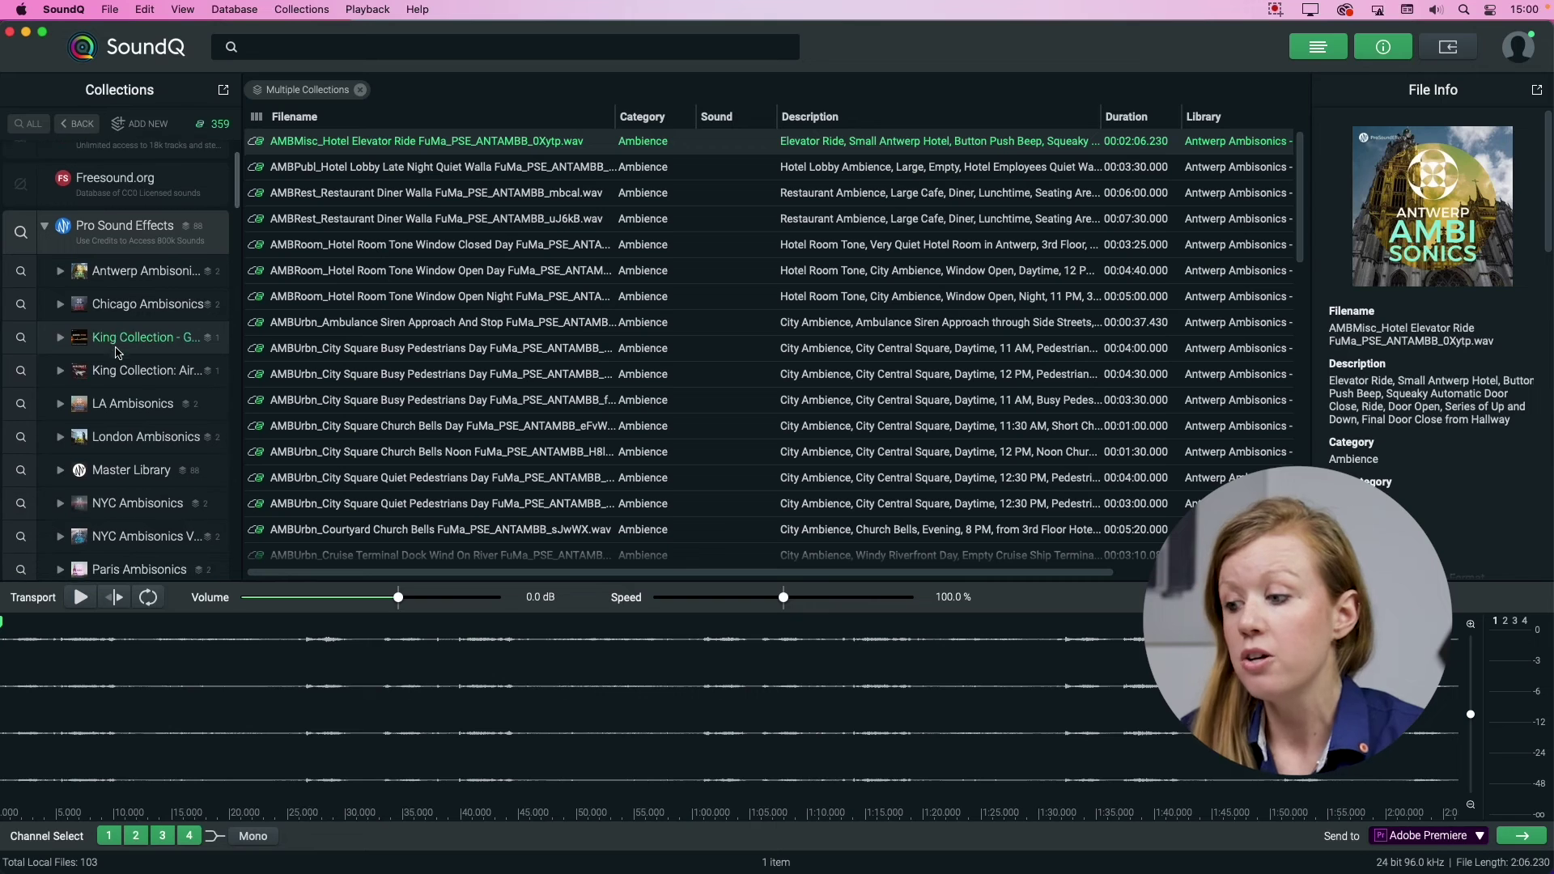
scroll(117, 353, down, 2)
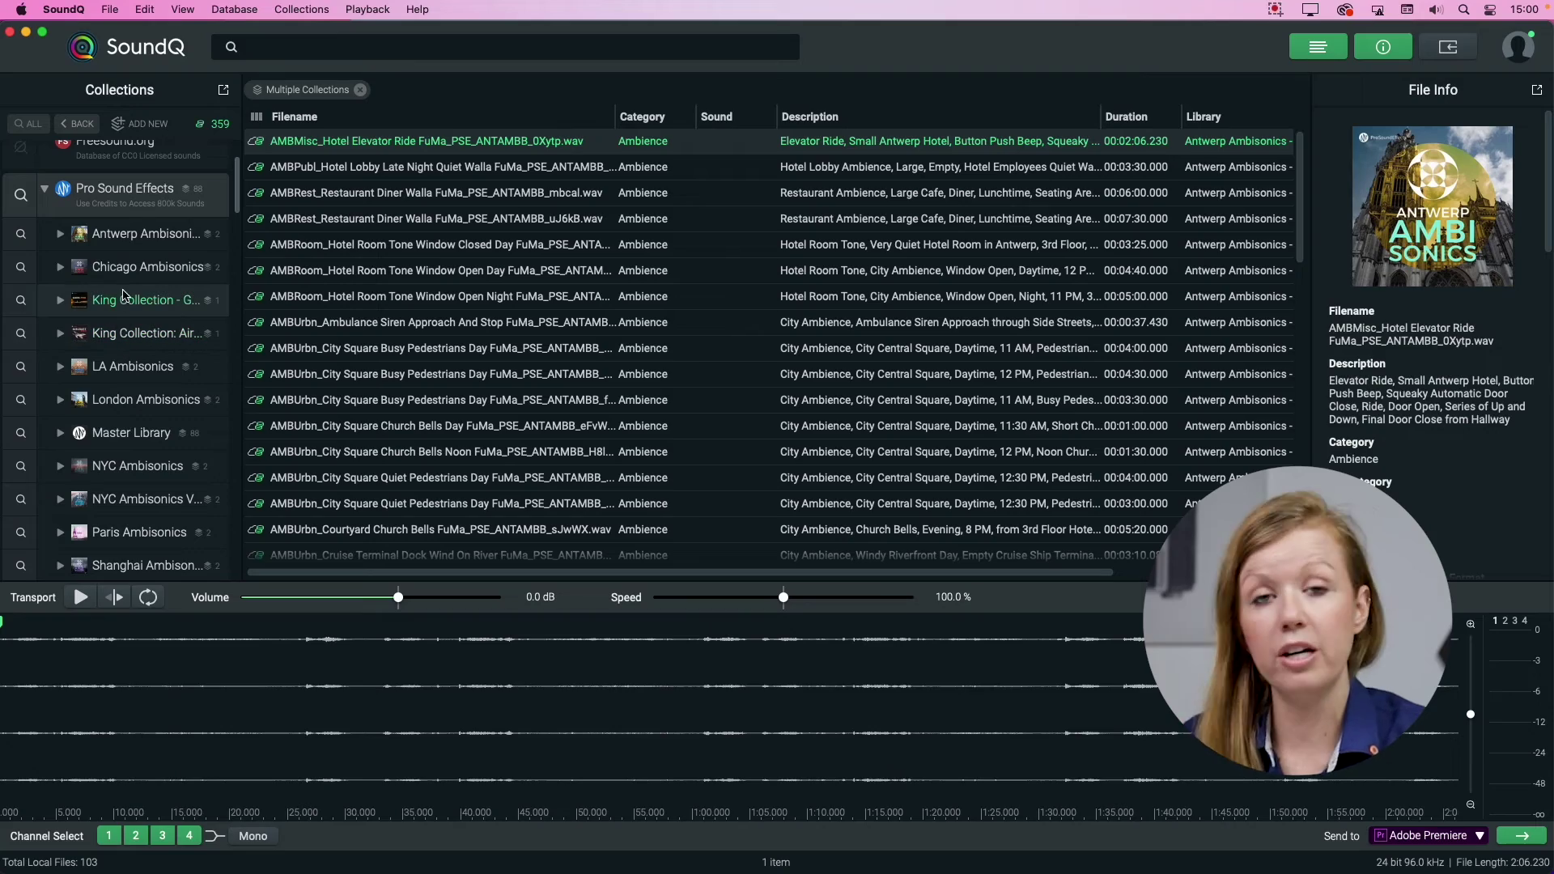
Collapse Pro Sound Effects and open the account menu
click(45, 188)
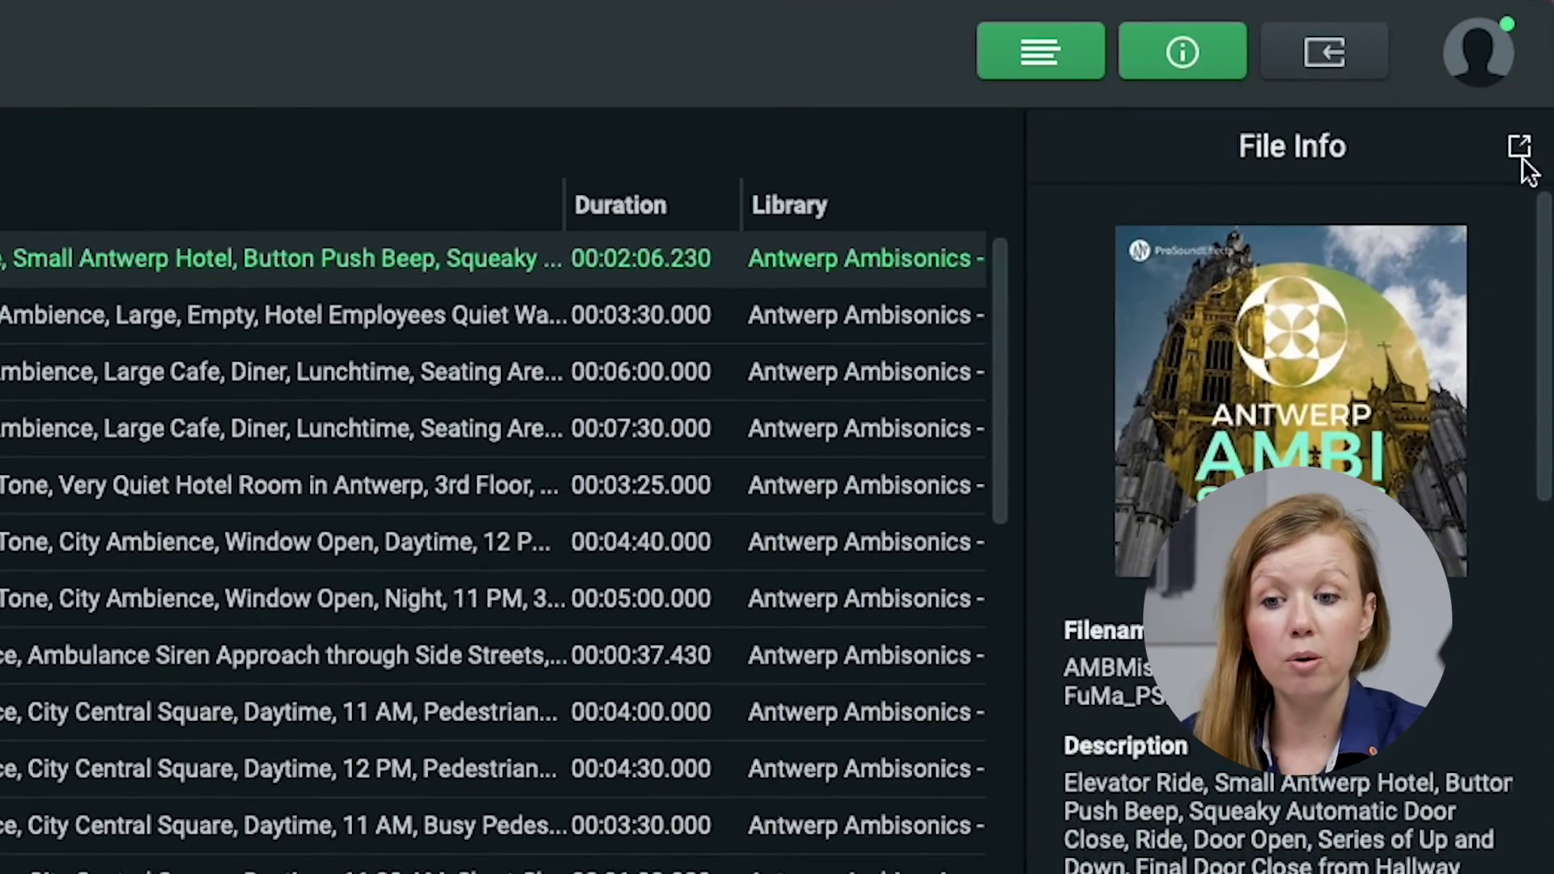
click(1481, 69)
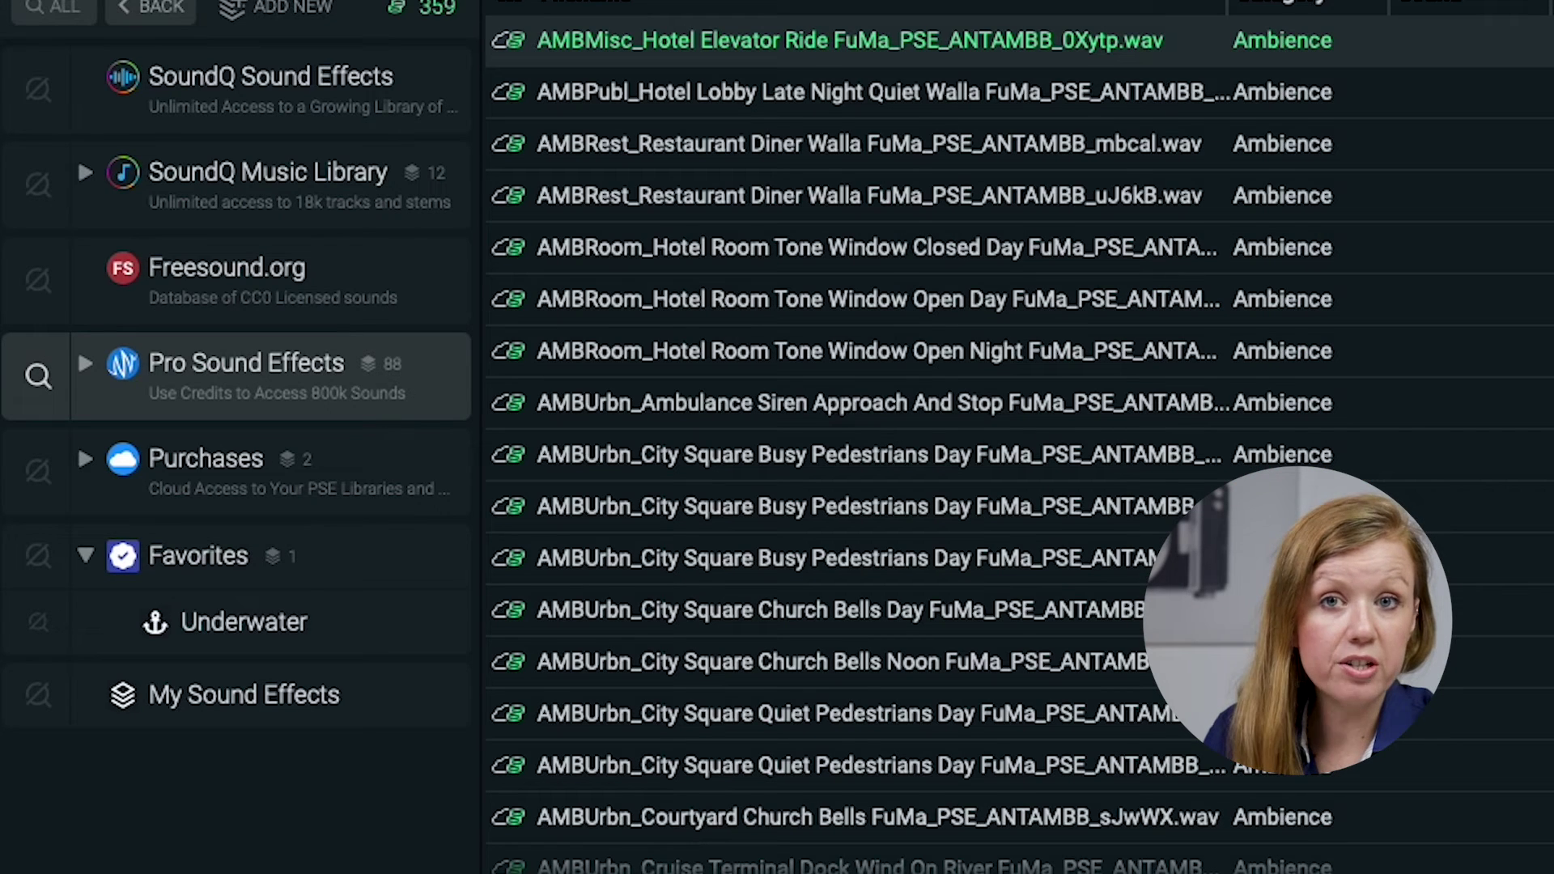
Expand Purchases and browse its Colossal and Cinematic Winds libraries, ending back on Colossal
click(222, 485)
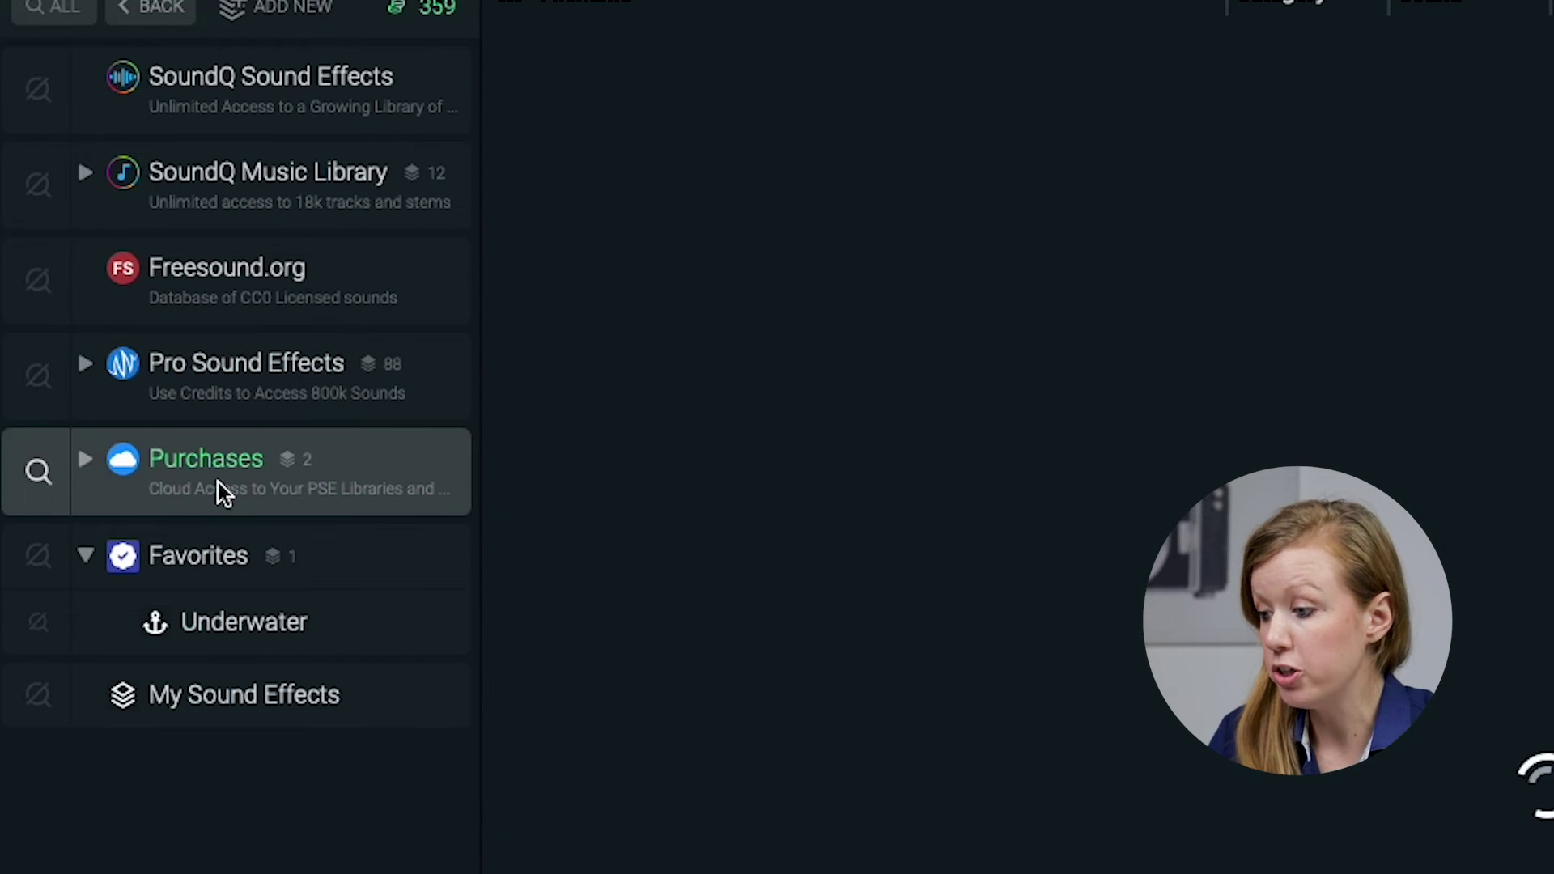
click(87, 468)
click(237, 615)
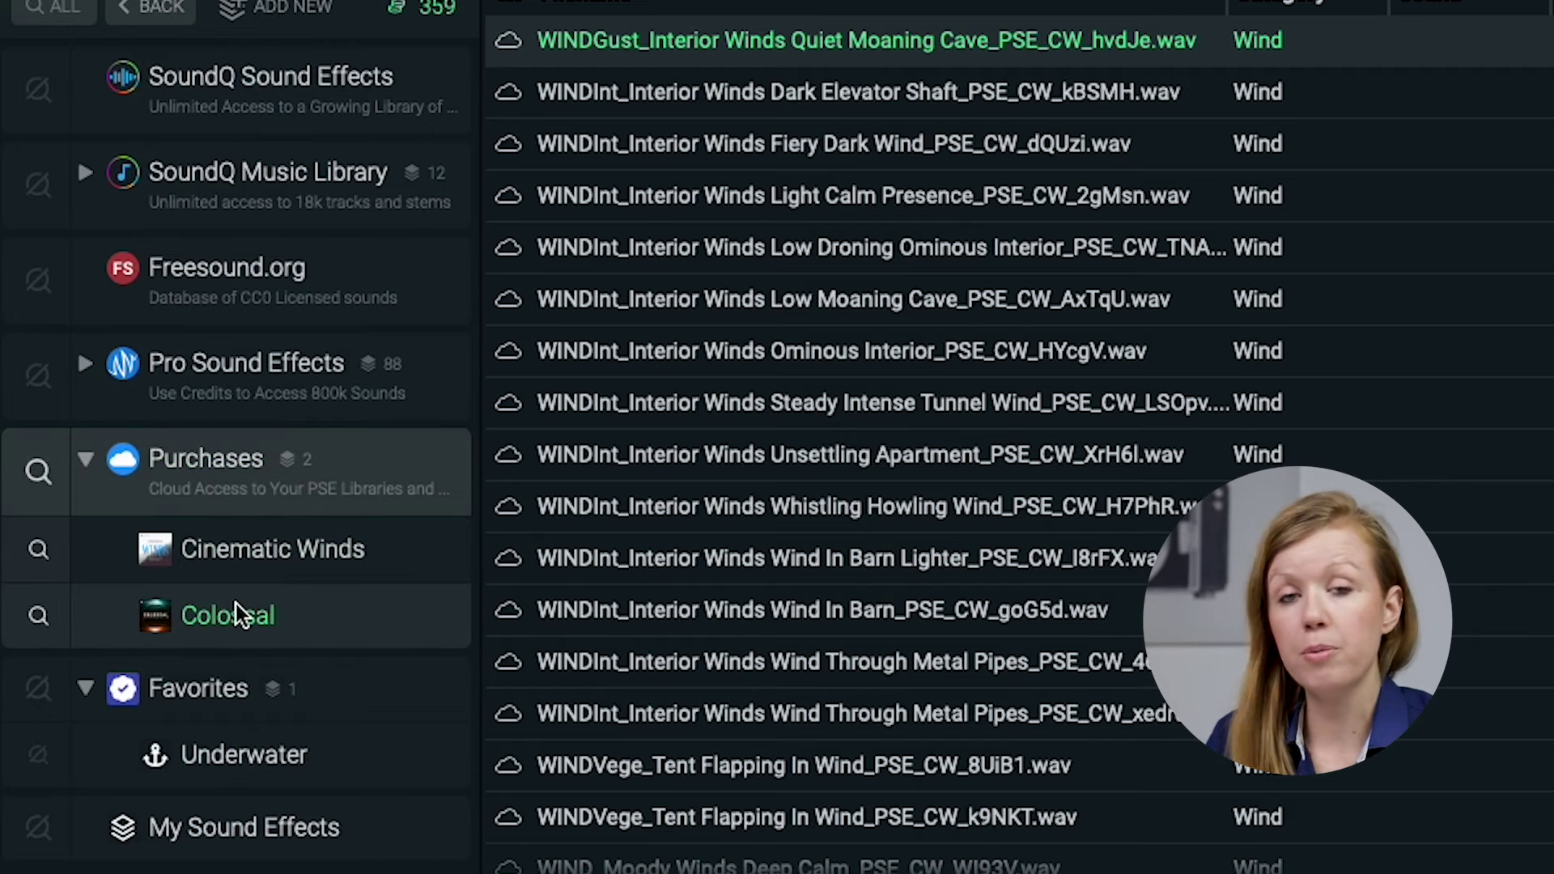
click(198, 559)
click(202, 624)
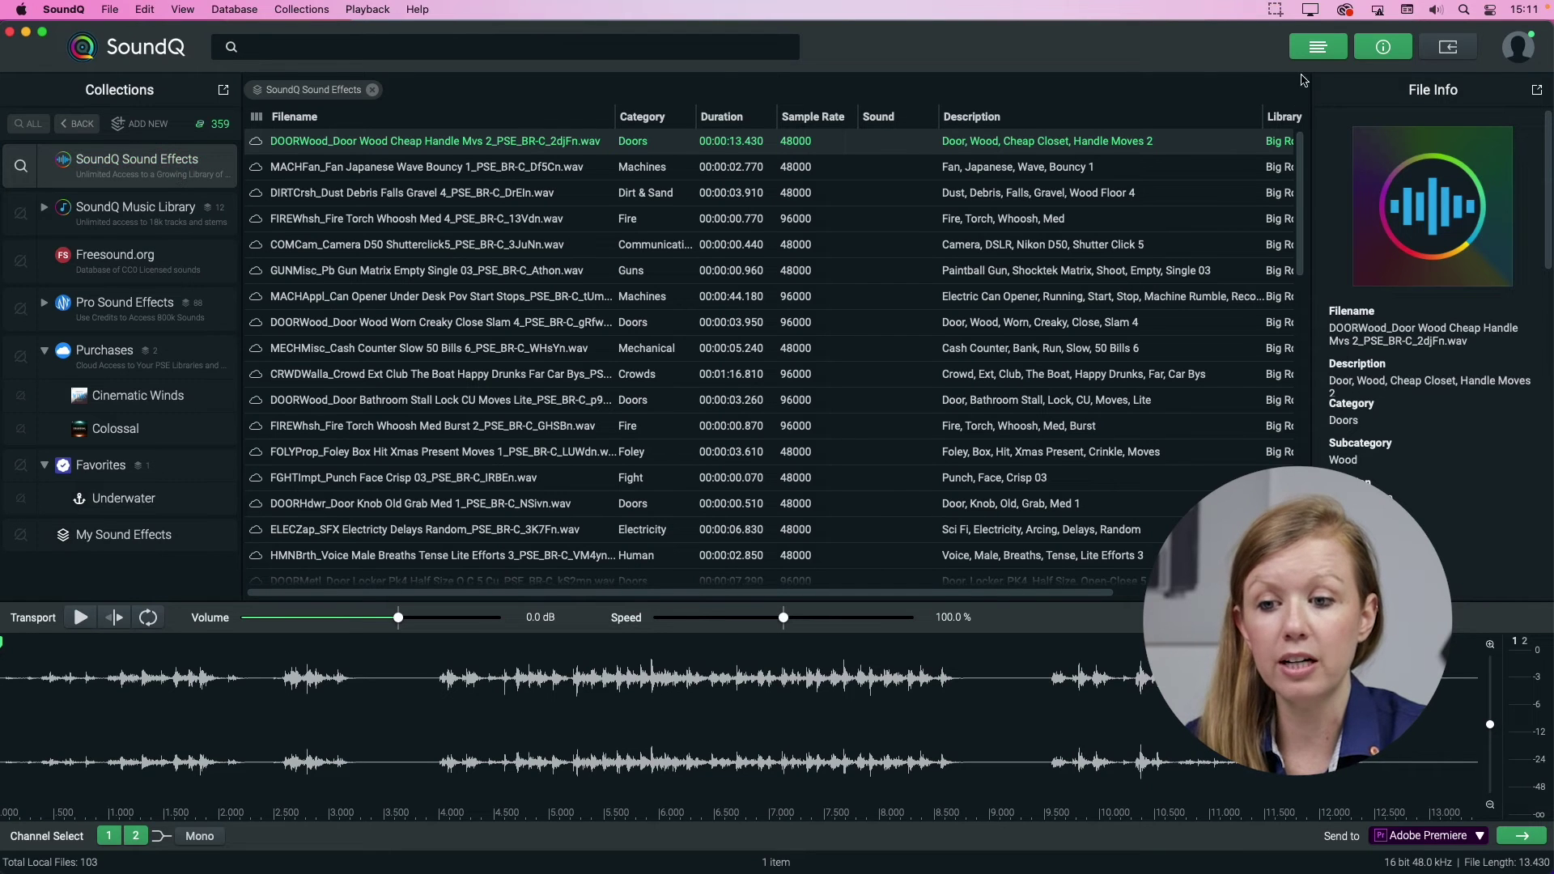
click(1316, 49)
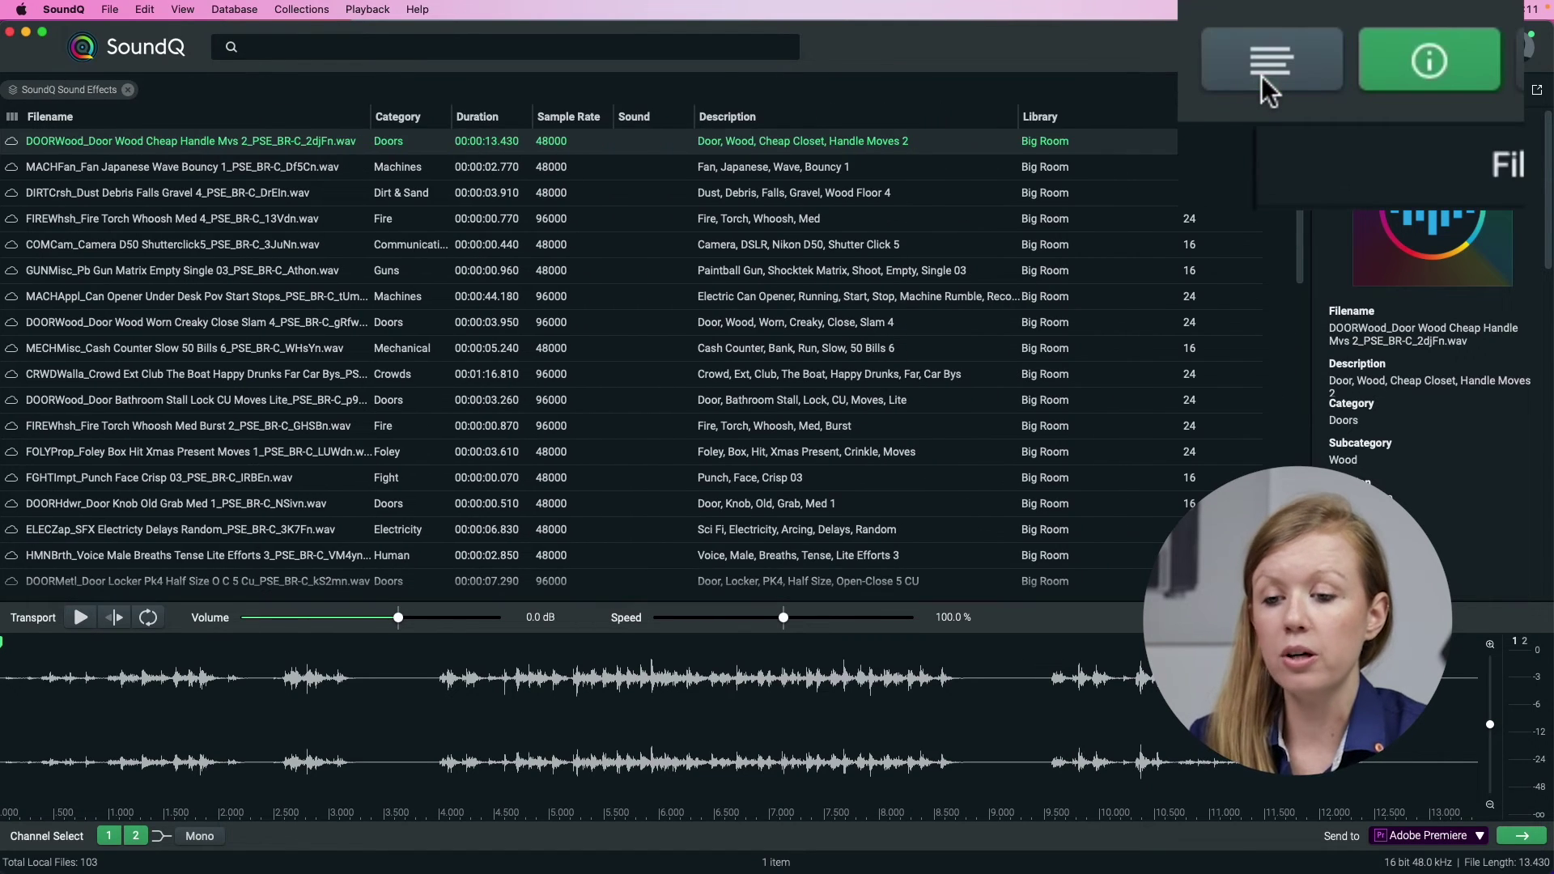
click(1261, 76)
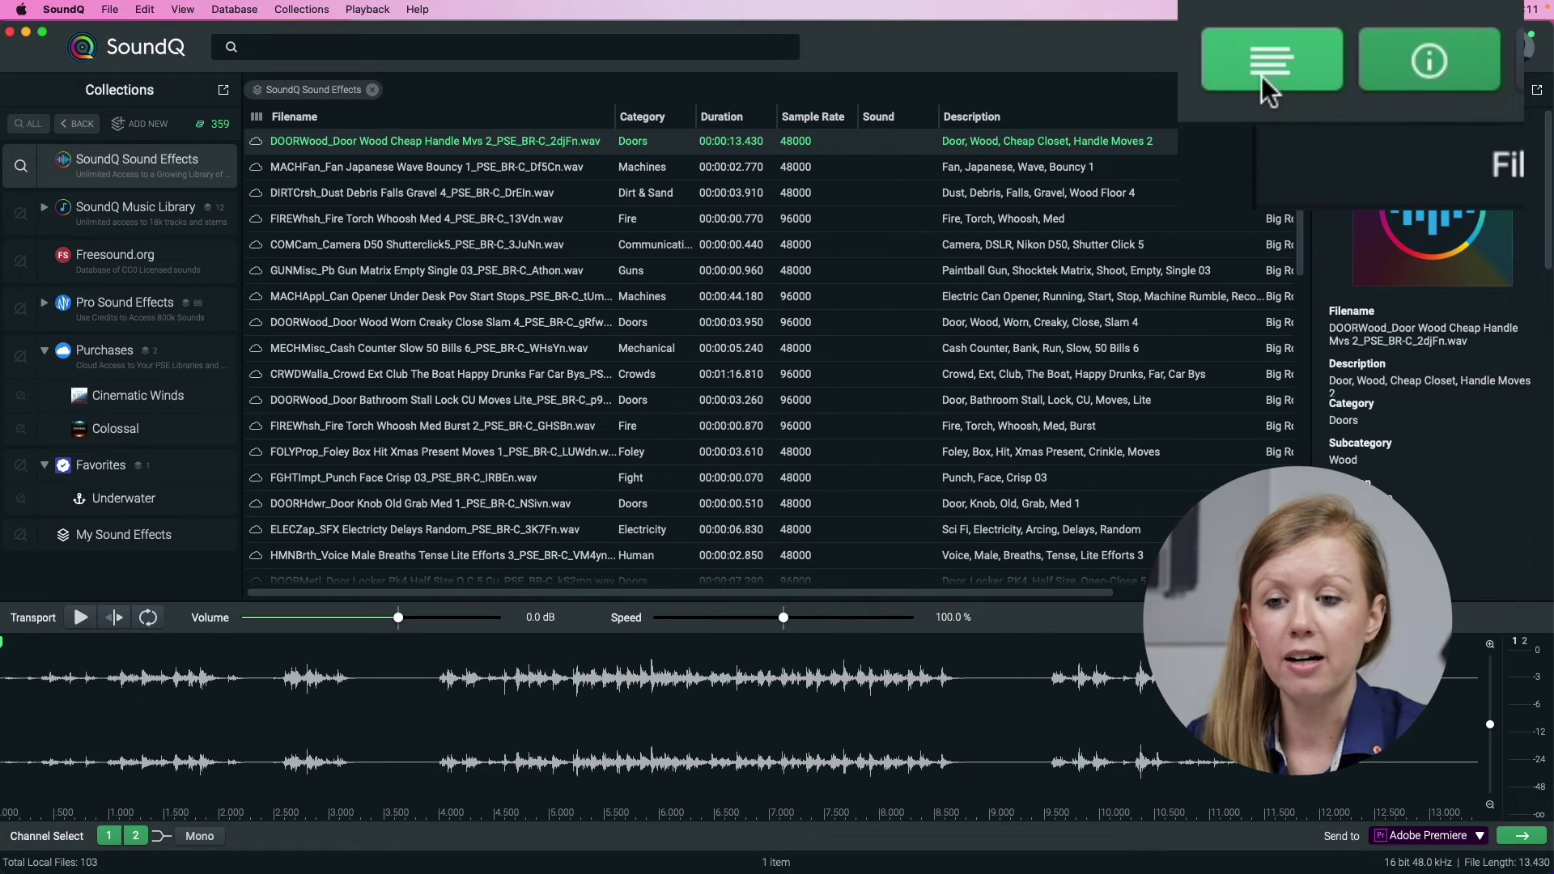
click(1436, 74)
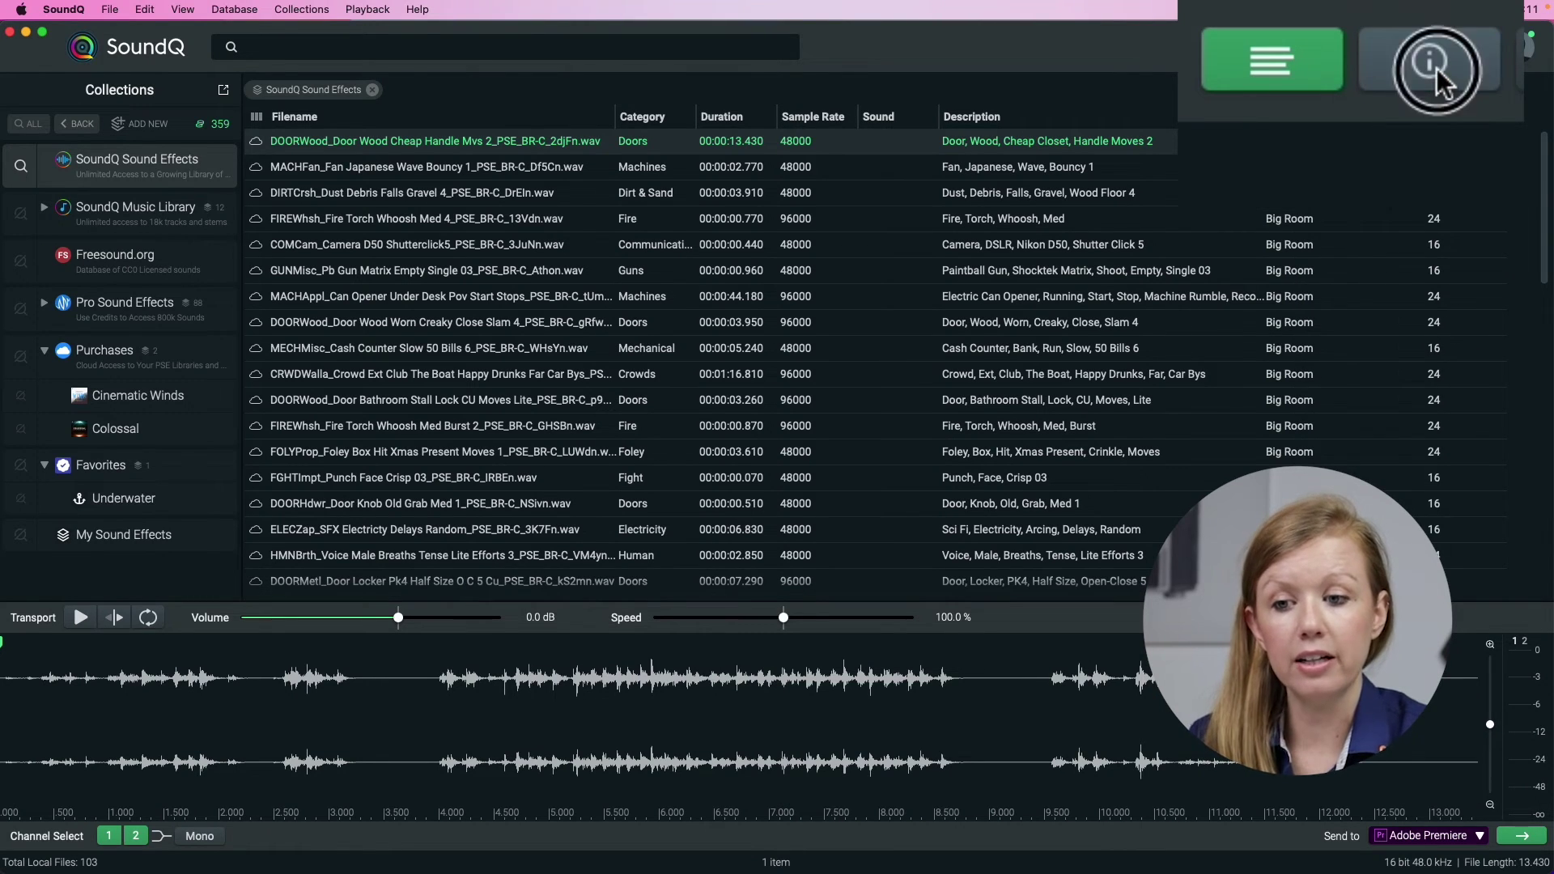
click(1436, 68)
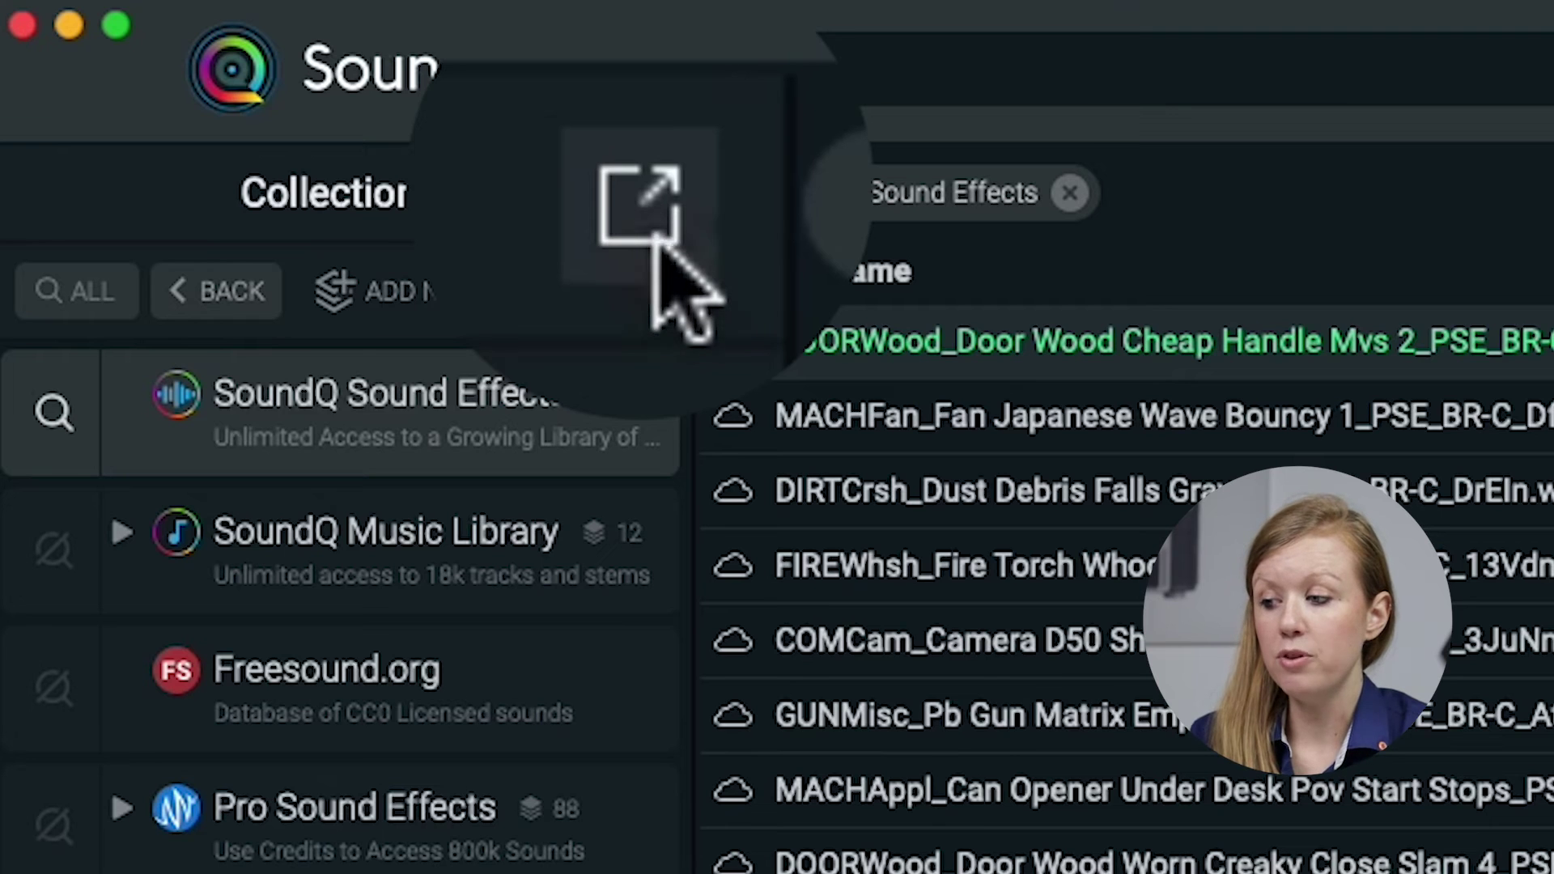
click(643, 214)
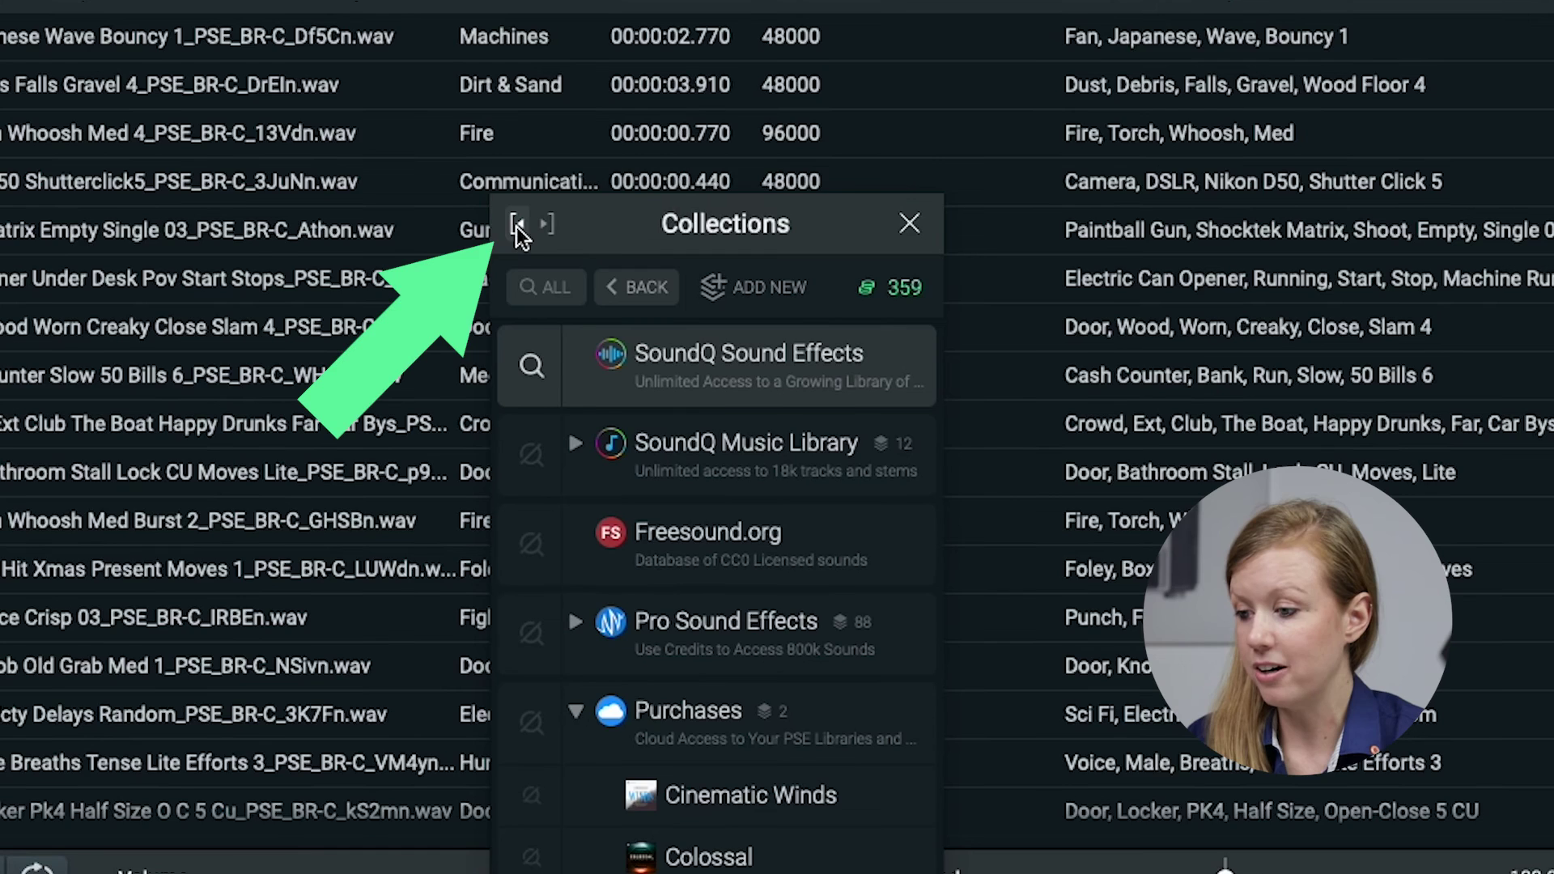
click(516, 225)
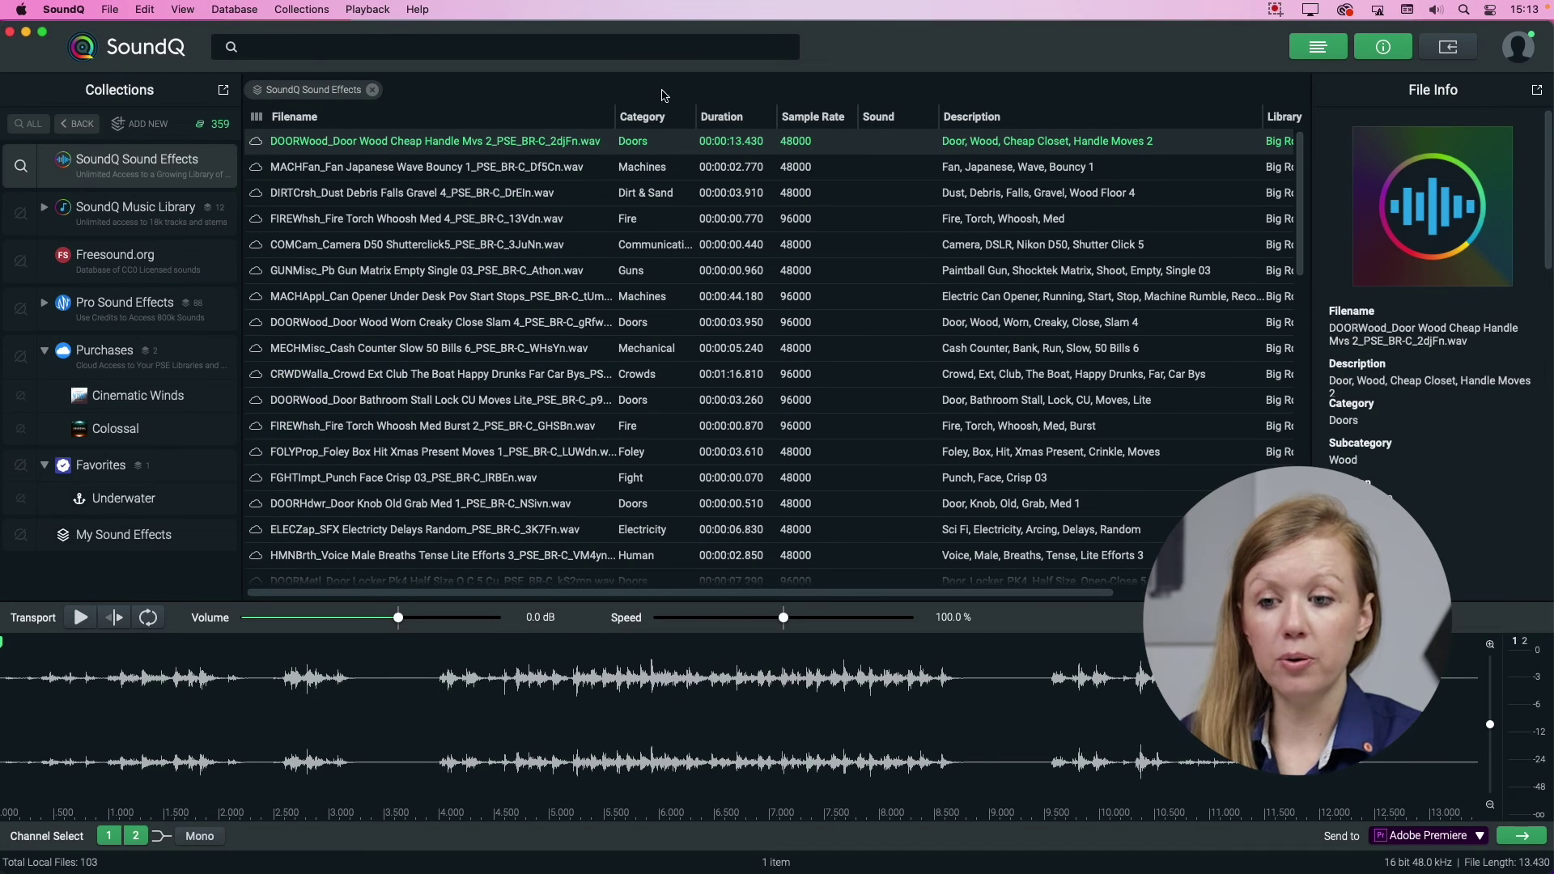
Hide the Collections and File Info panels and move Sample Rate, Duration and Description beside Filename
click(1318, 46)
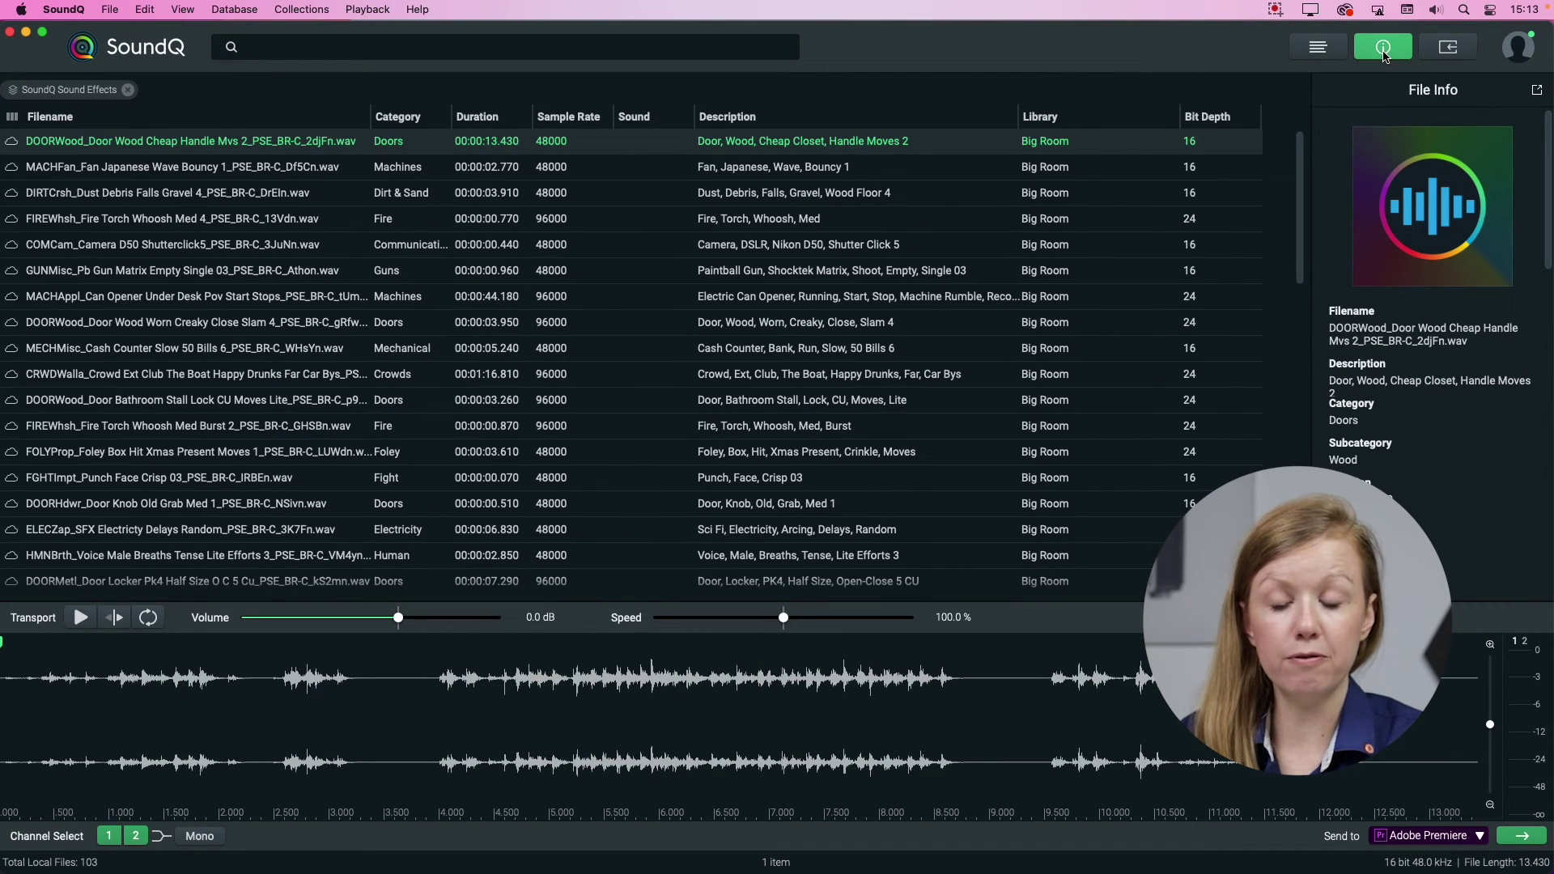
click(1383, 48)
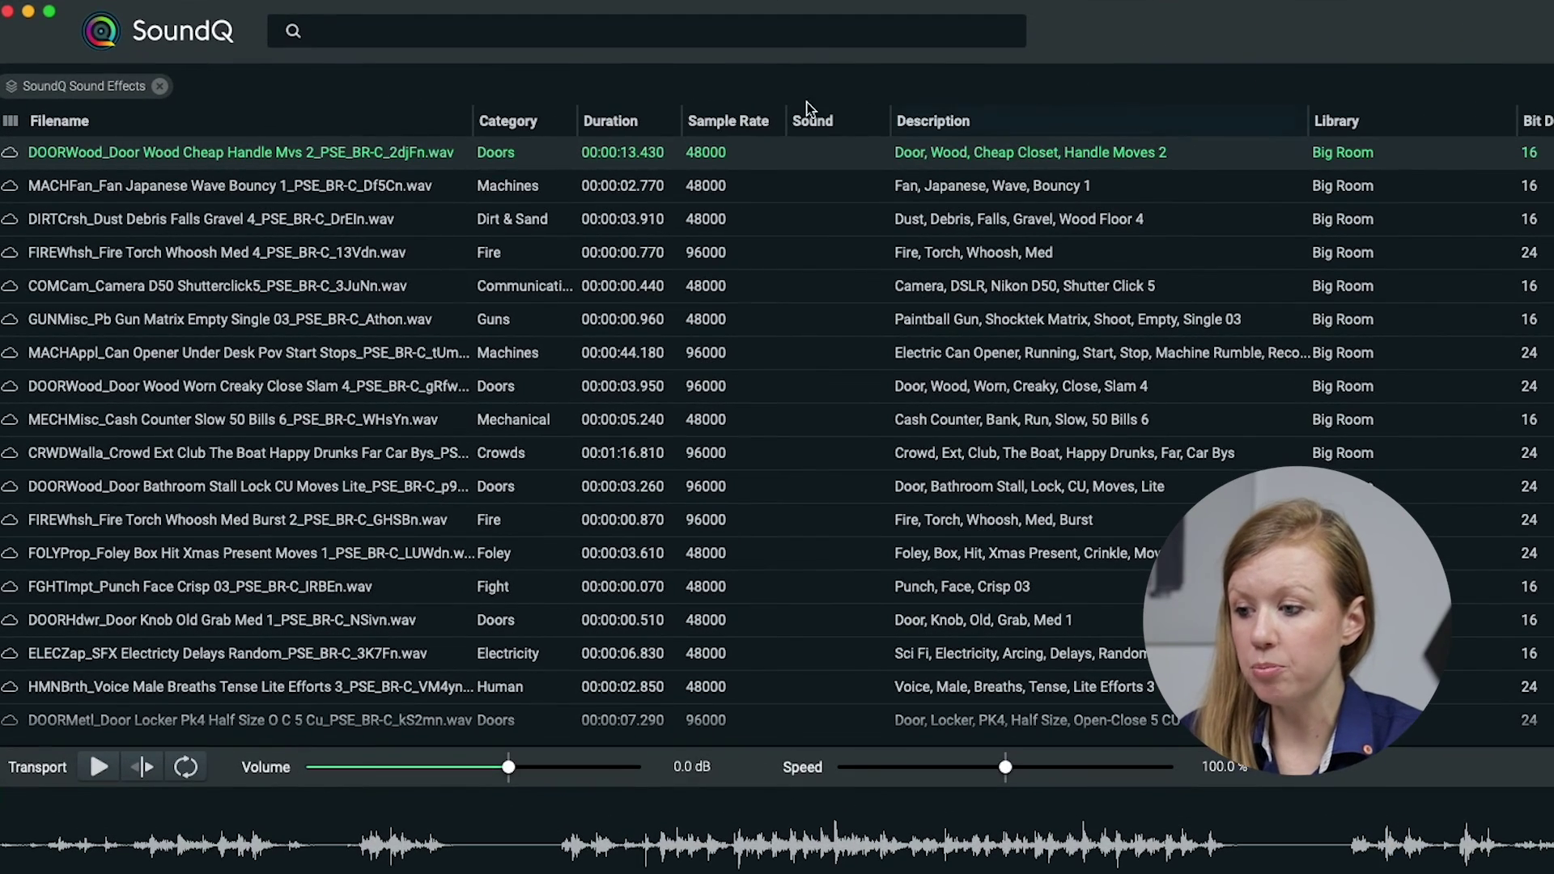
drag(734, 121, 477, 113)
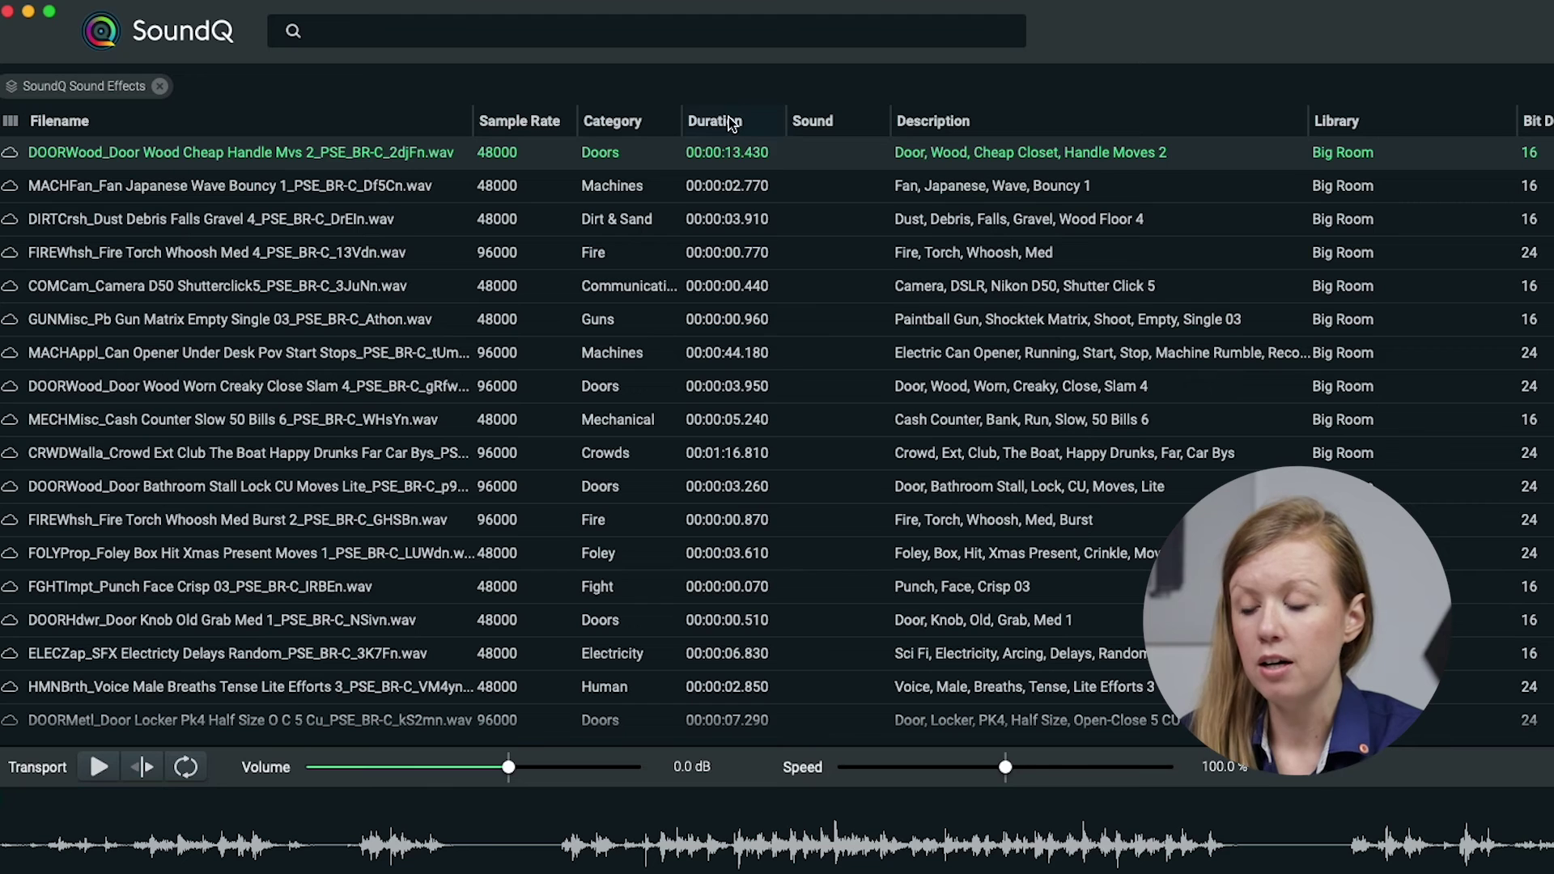
drag(732, 122, 460, 121)
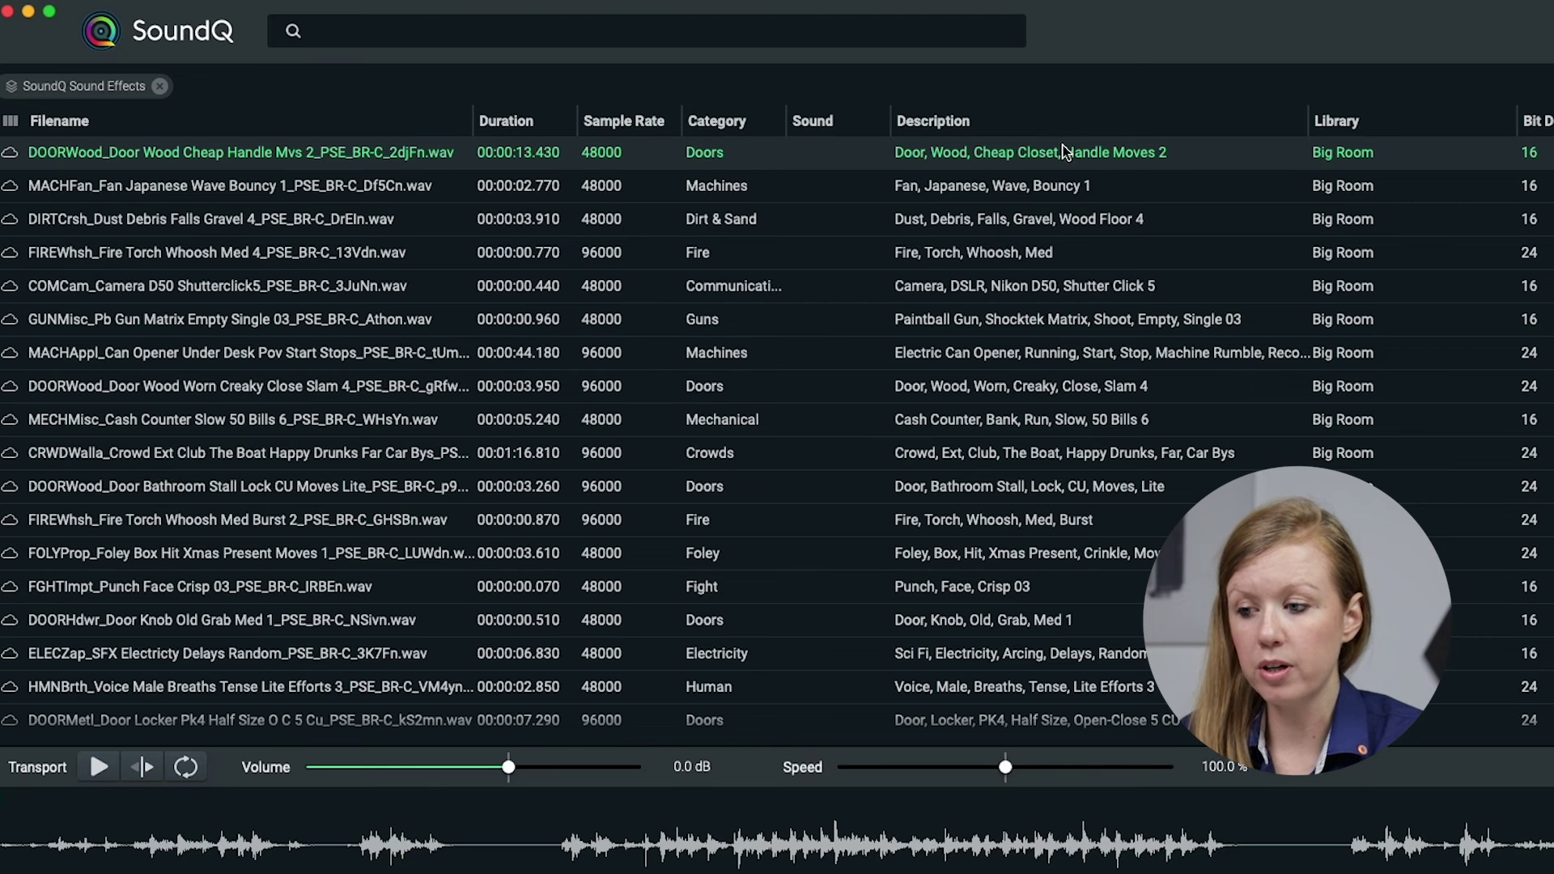
drag(1008, 121, 488, 129)
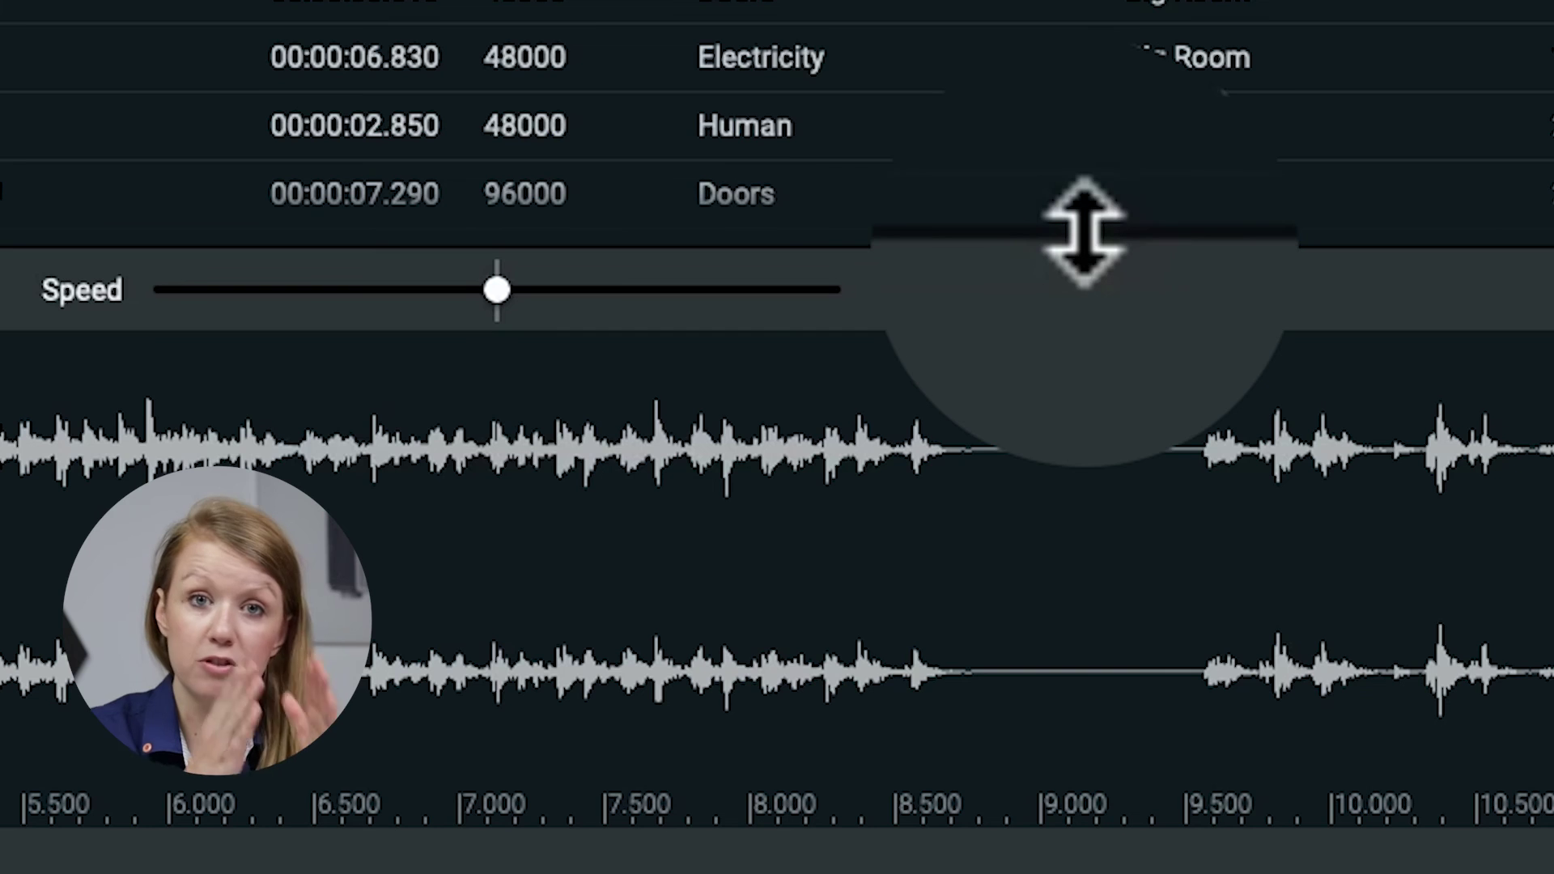
Shrink the file table to a few rows to enlarge the waveform, with vertical zoom reset to default
drag(1084, 233, 1088, 27)
drag(895, 285, 928, 85)
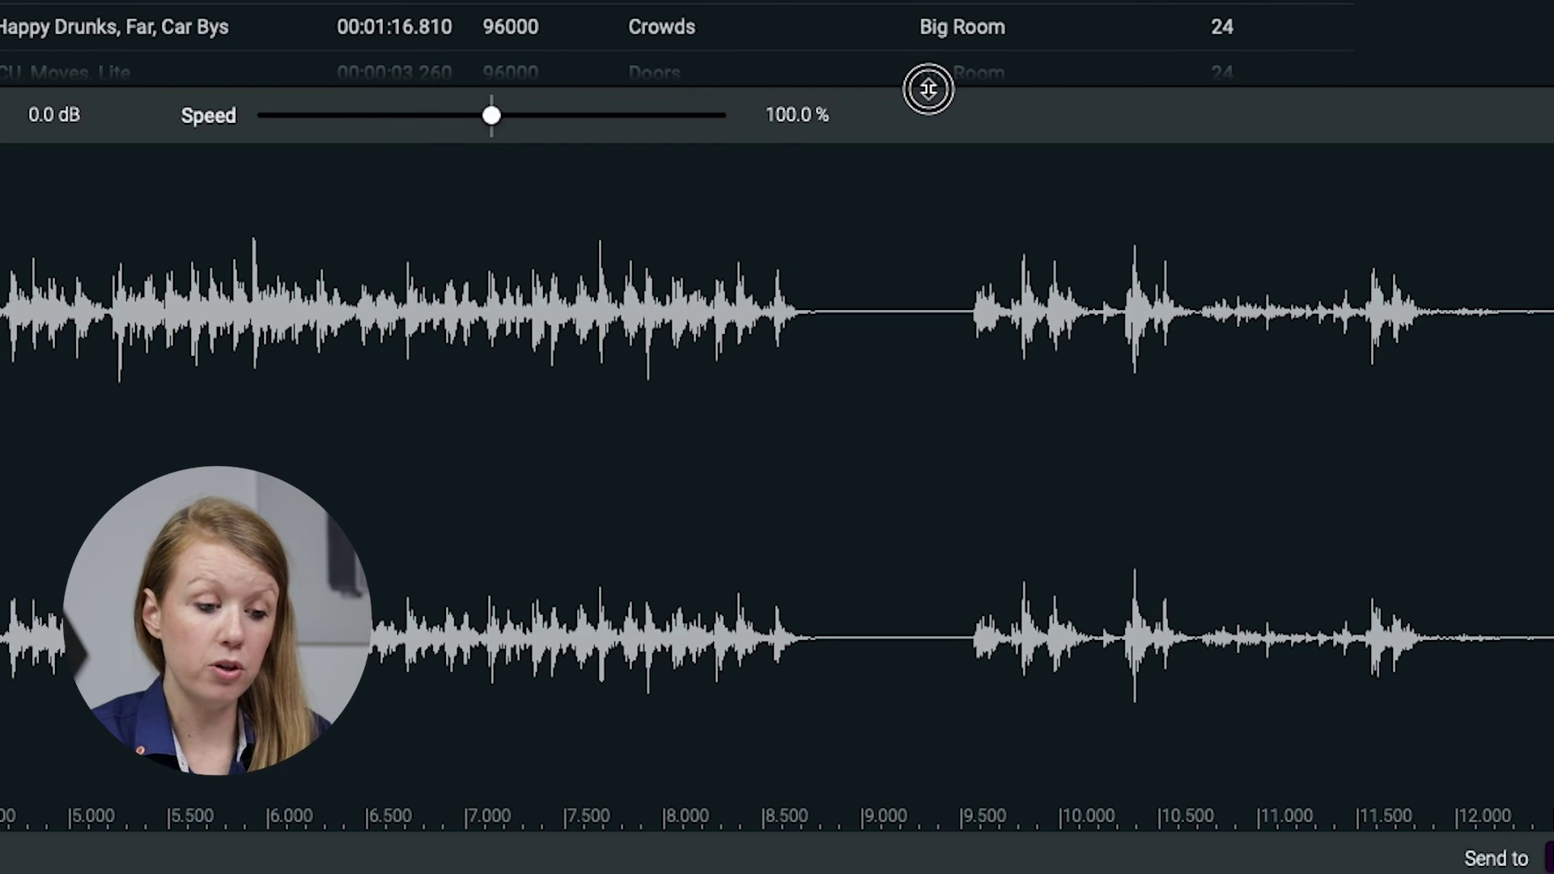
drag(929, 84, 897, 278)
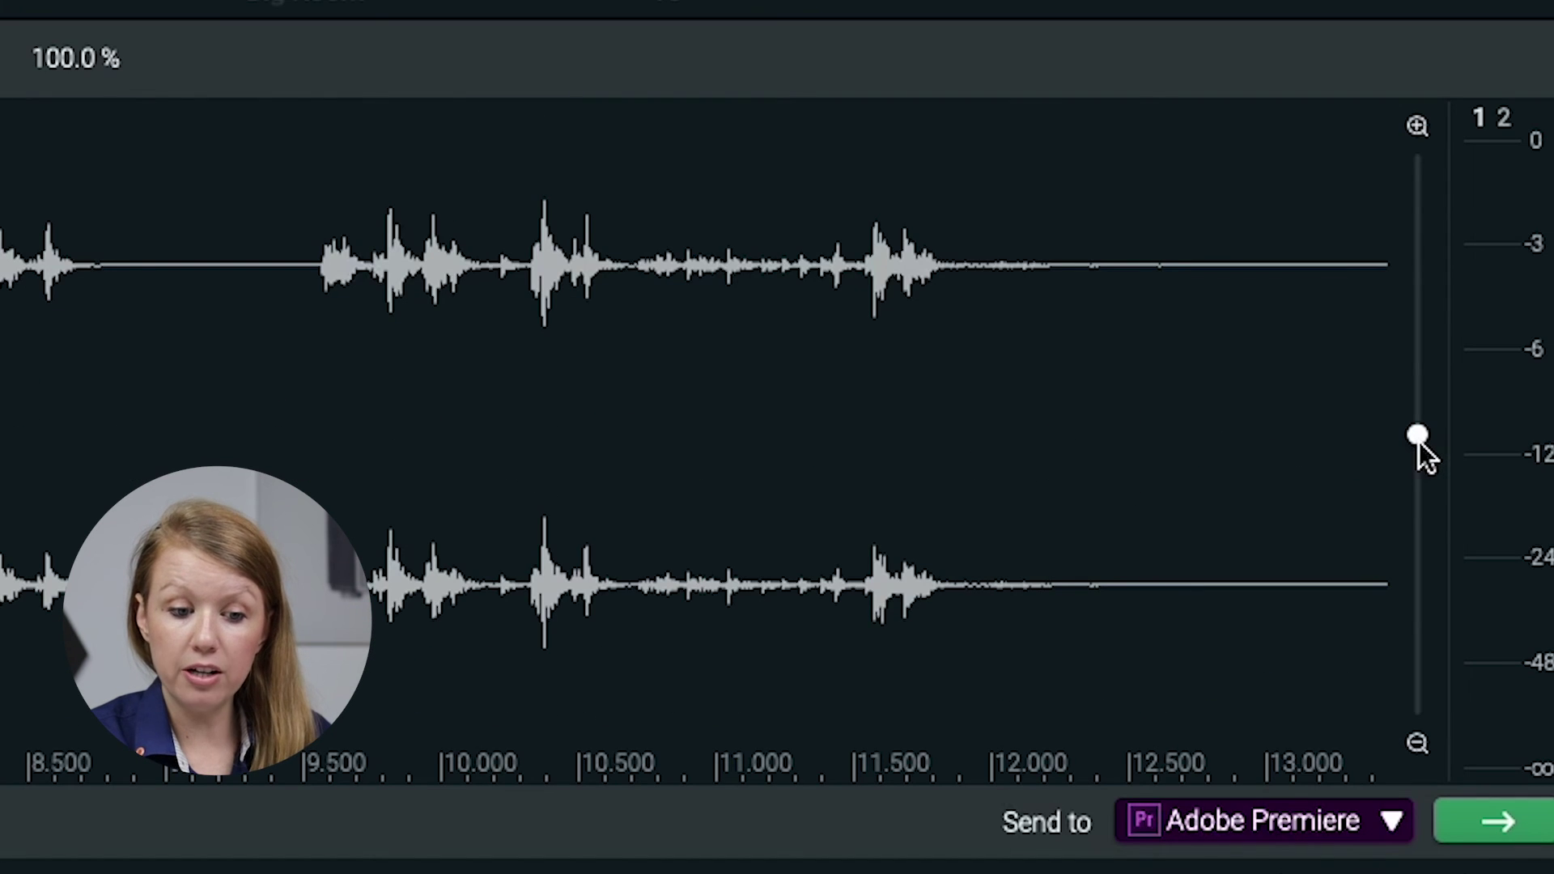
drag(1418, 441, 1418, 310)
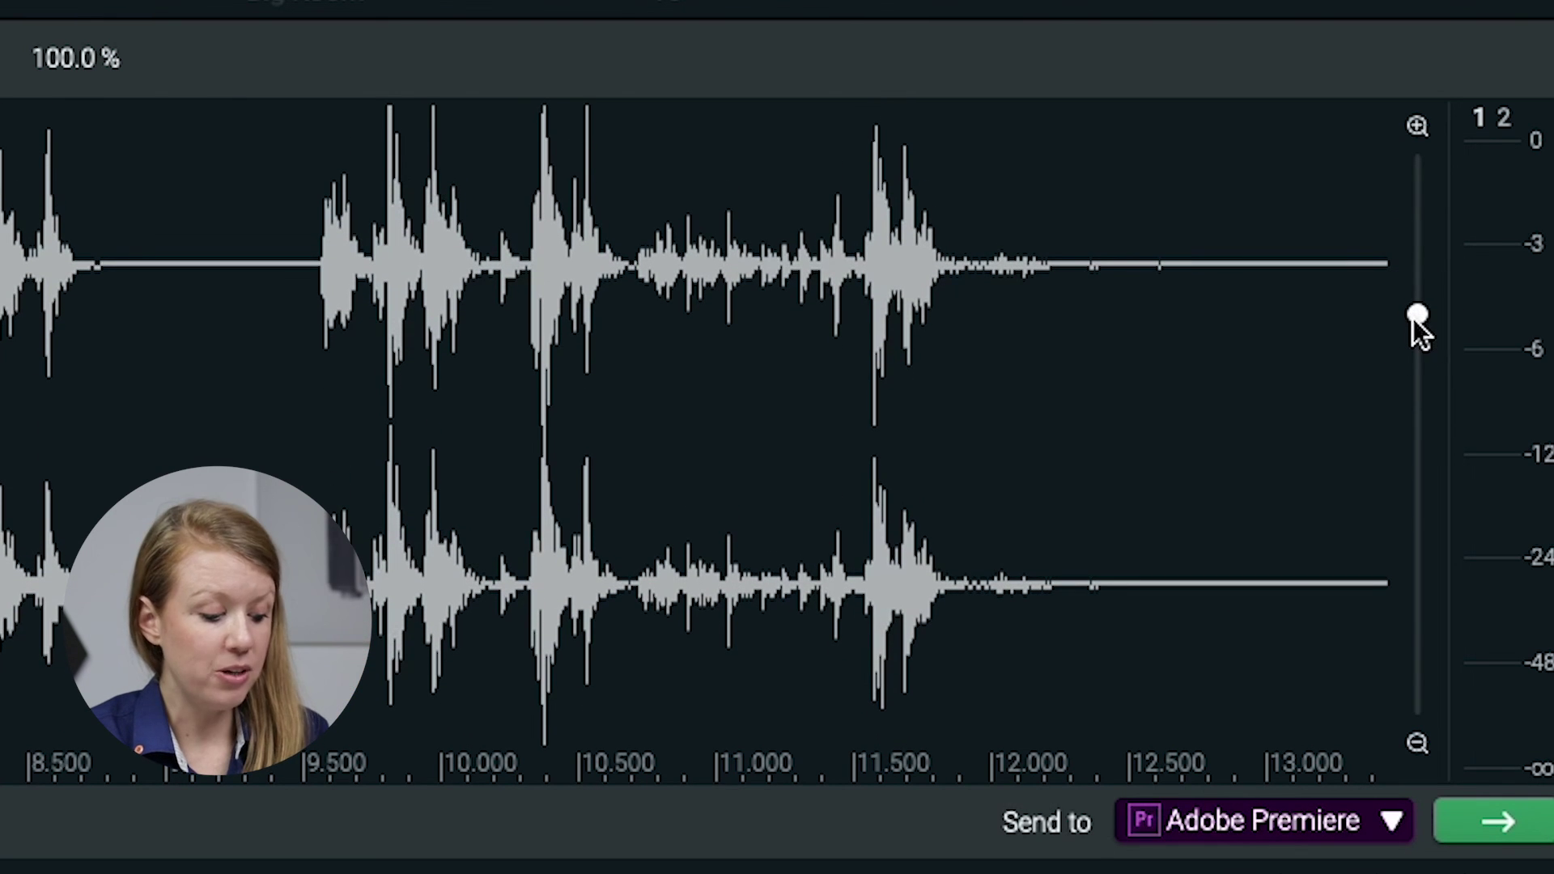
alt+click(1416, 316)
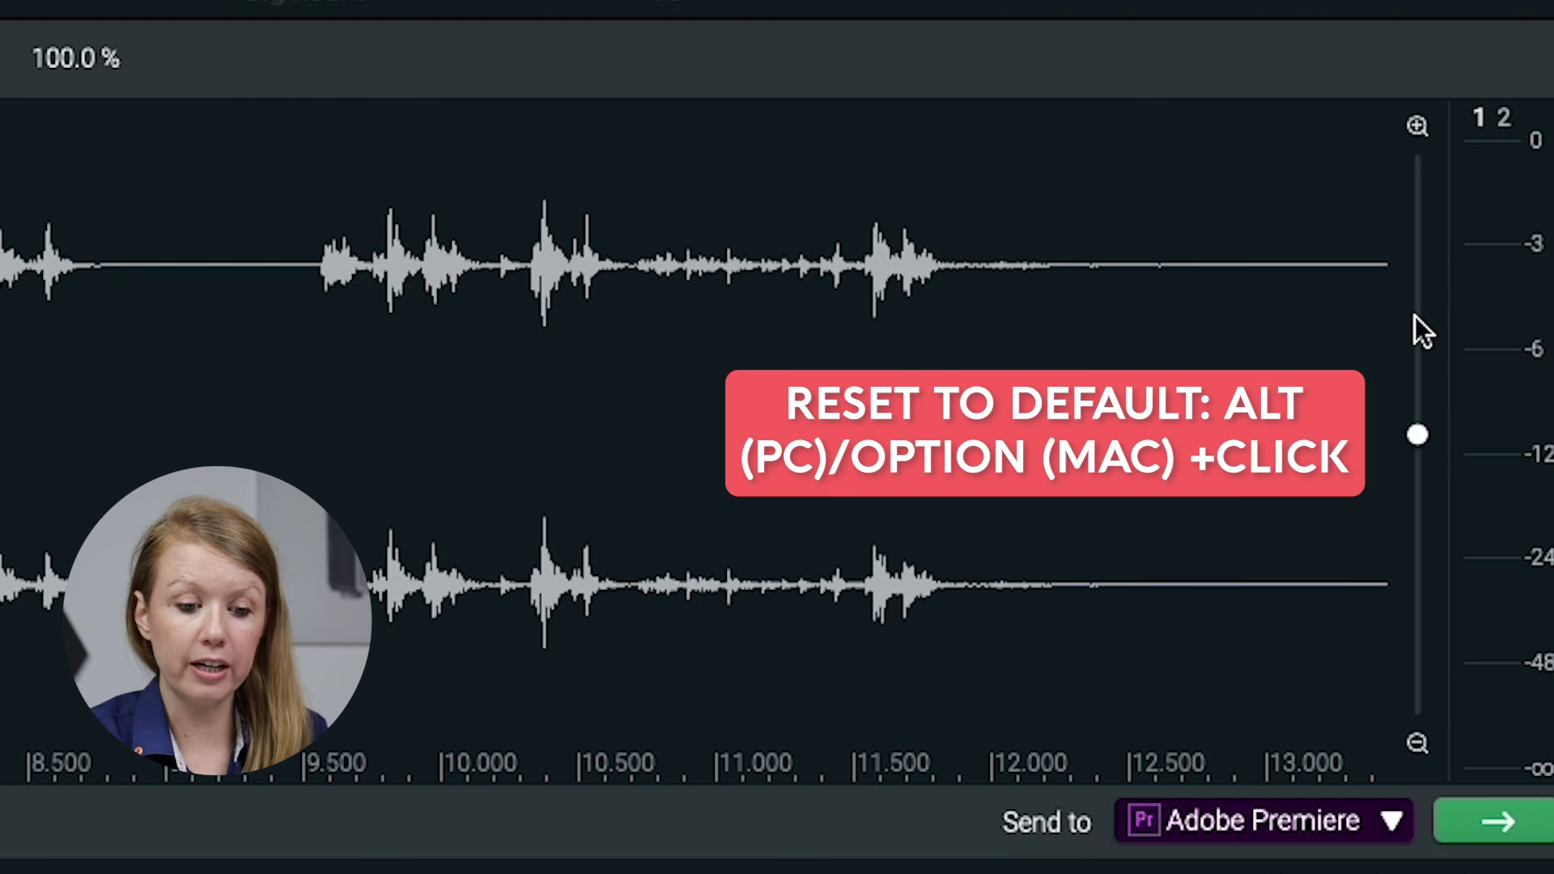